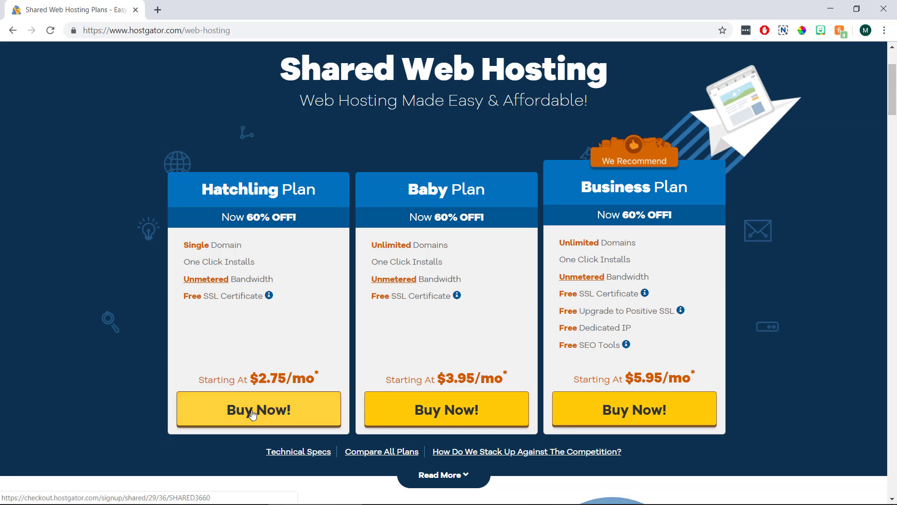
Step: Start the Hatchling plan checkout and enter wpsmartway with the .com extension as the domain
left_click(293, 410)
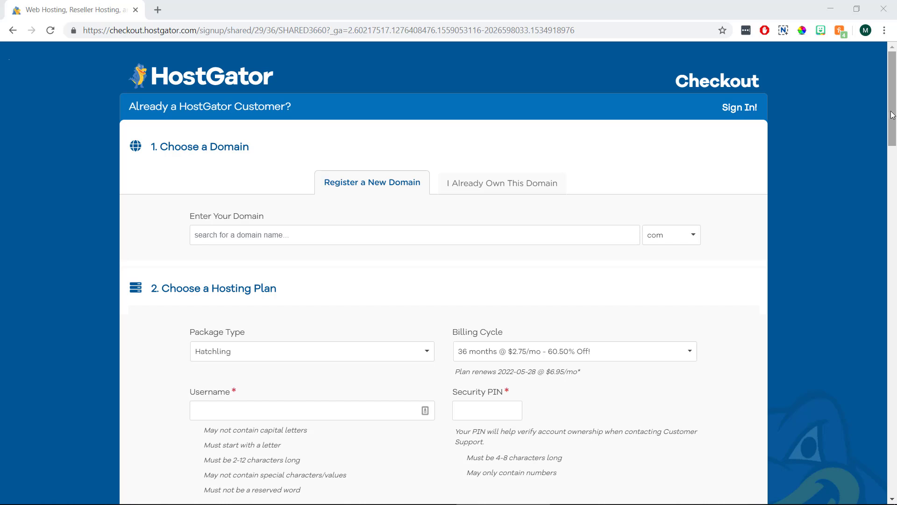
left_click(256, 236)
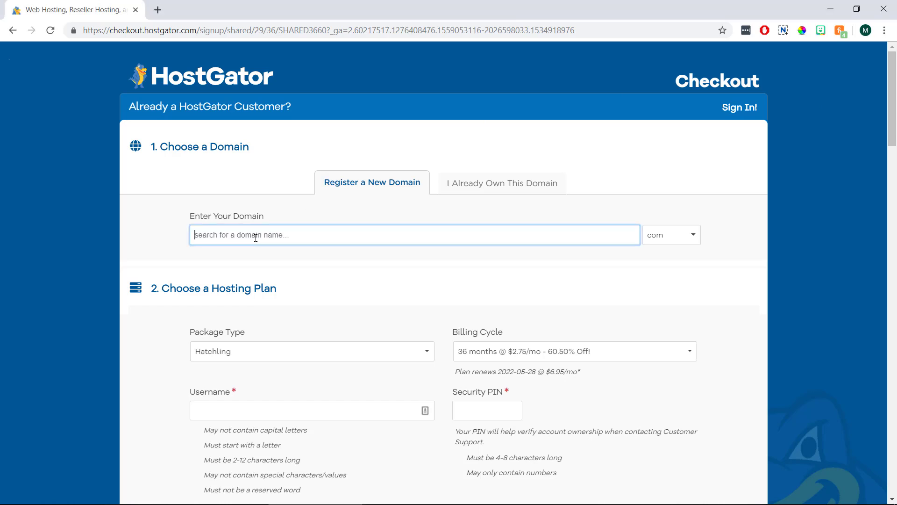
type("wpsmartway")
left_click(686, 238)
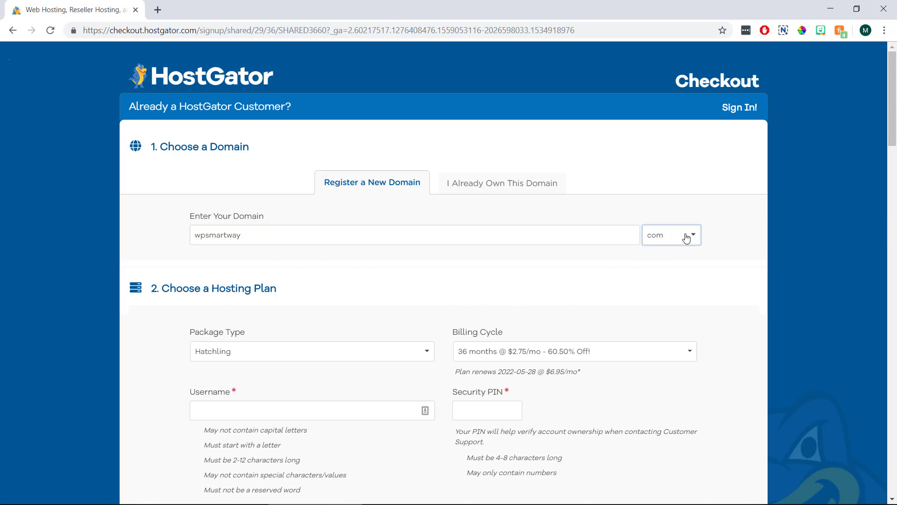
left_click(691, 236)
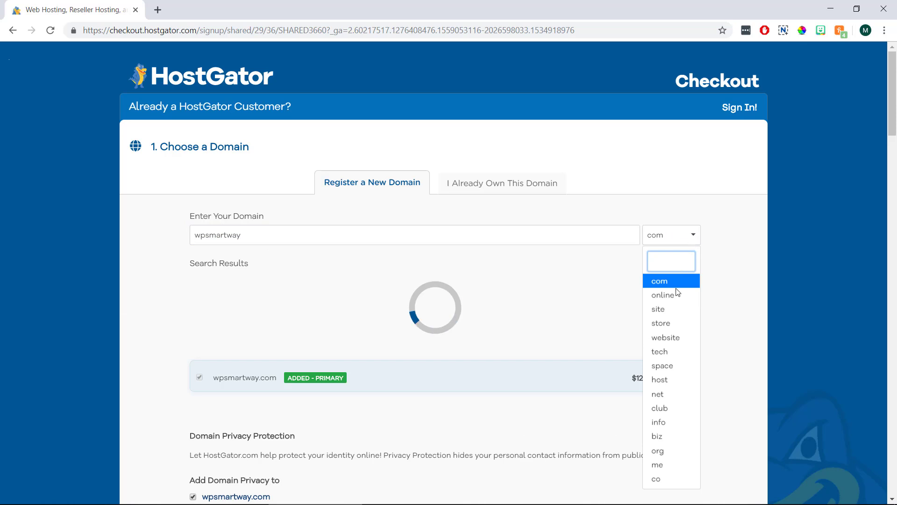
left_click(677, 282)
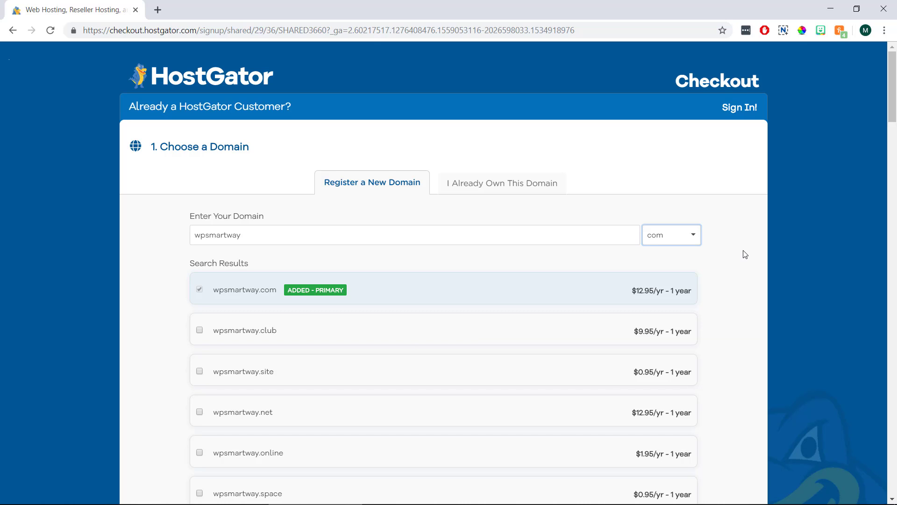
Step: Uncheck Domain Privacy Protection for wpsmartway.com
scroll(745, 254, "down", 10)
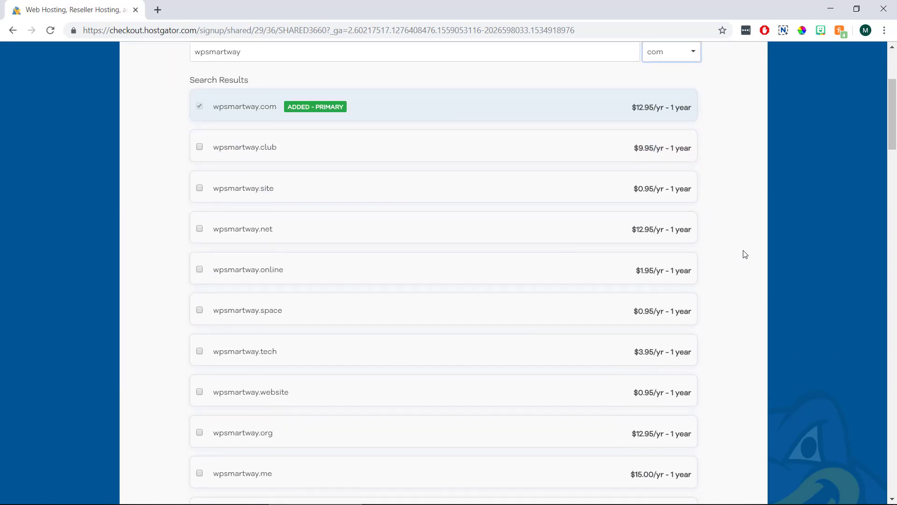
scroll(745, 255, "down", 4)
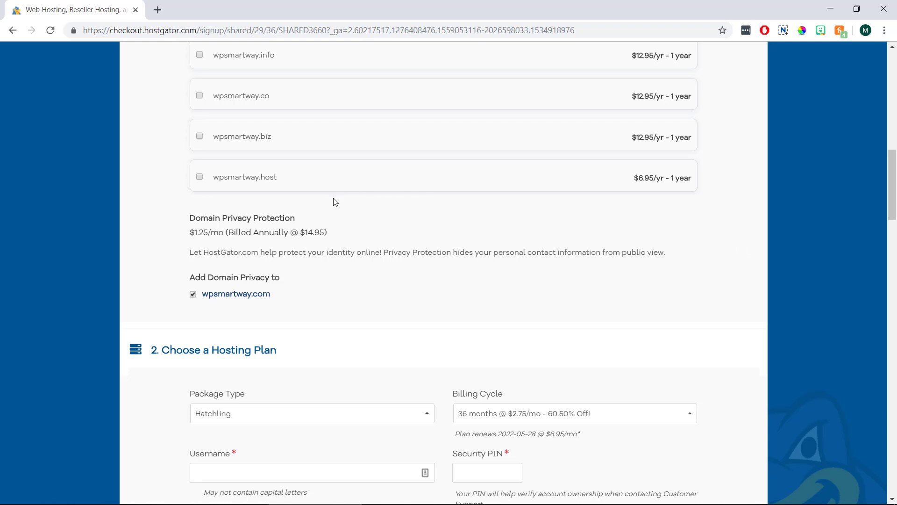
left_click(193, 294)
scroll(97, 252, "down", 5)
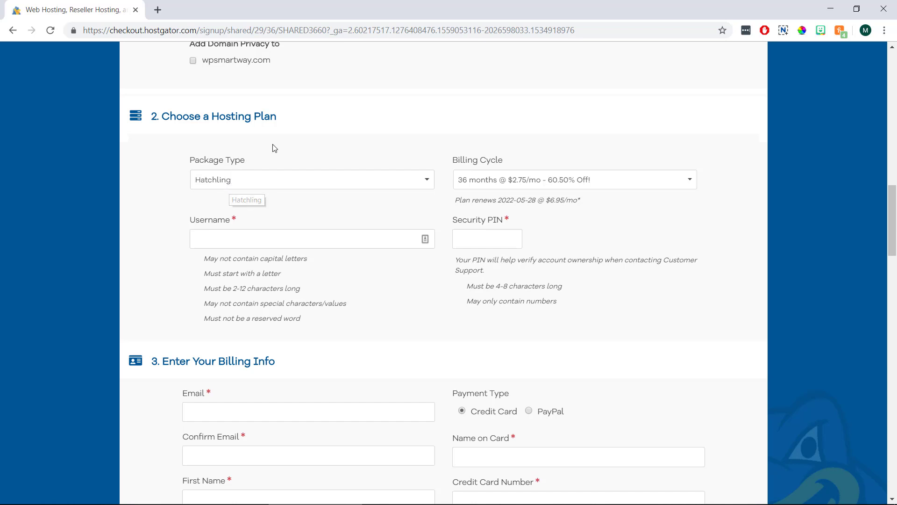
Step: Switch the billing cycle to '1 month @ $10.95/mo'
left_click(522, 185)
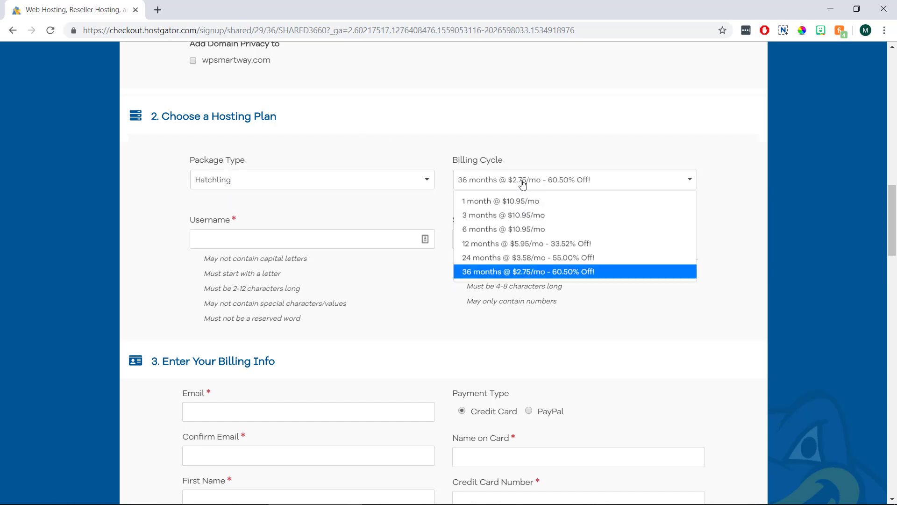
left_click(538, 202)
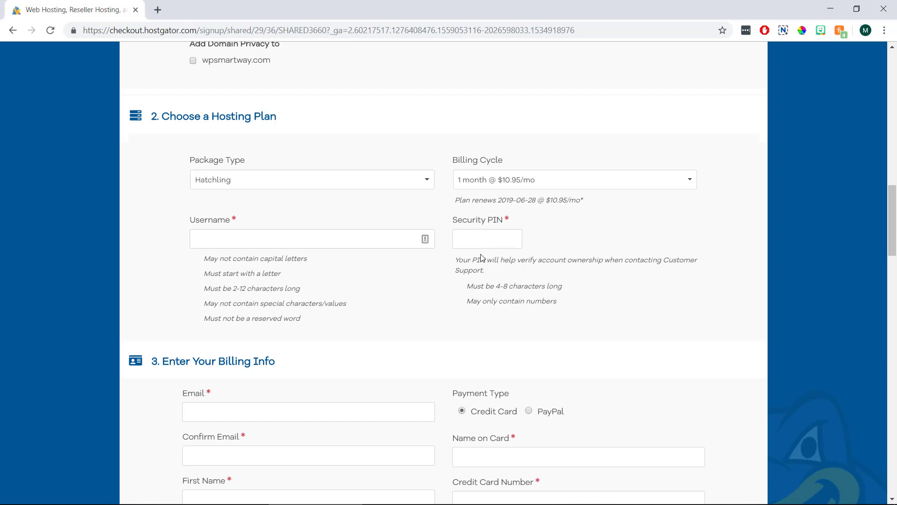
scroll(482, 253, "down", 6)
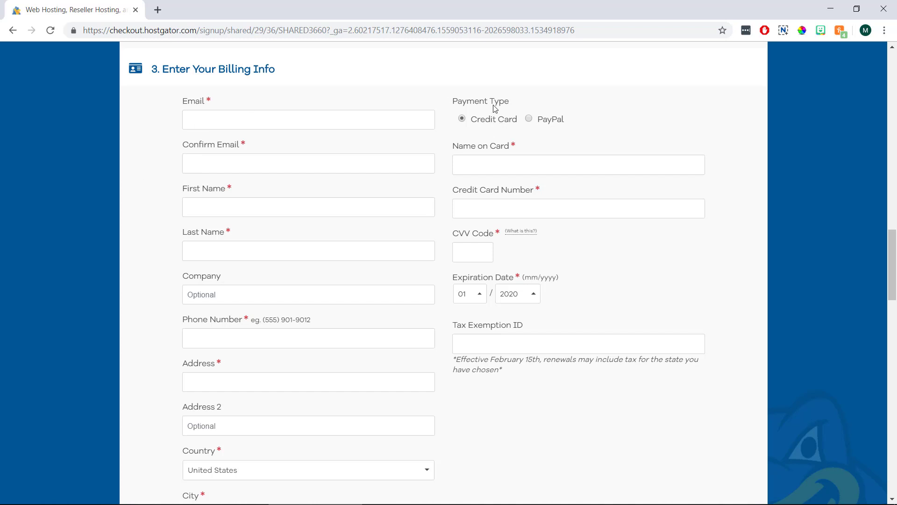
Step: Select PayPal as the payment type in the billing info
left_click(528, 119)
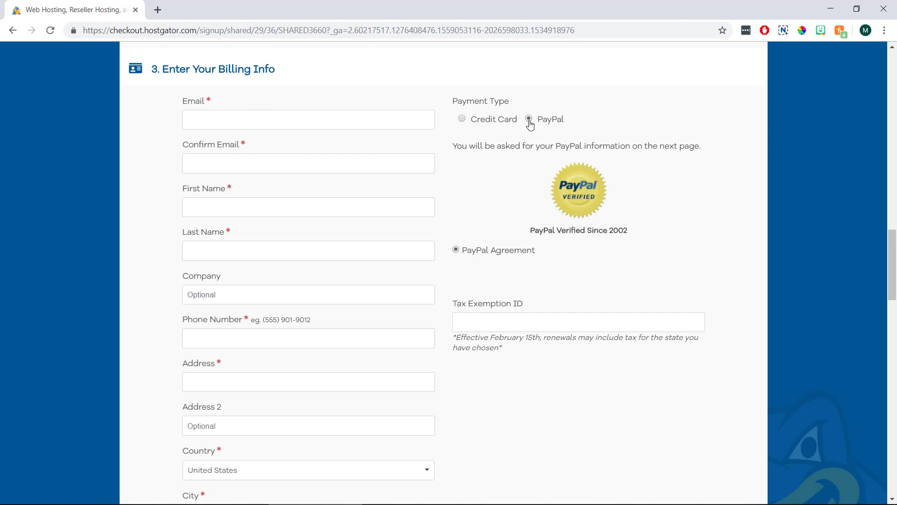
scroll(529, 124, "down", 10)
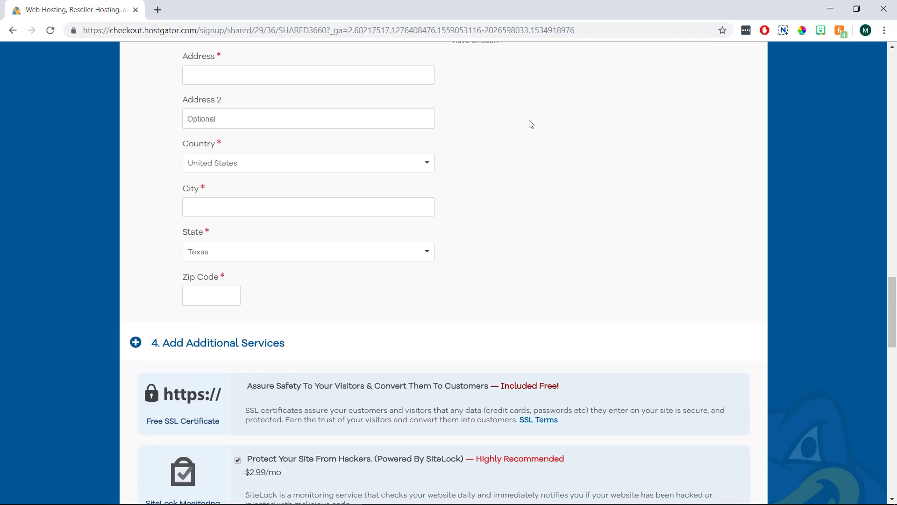
scroll(531, 124, "down", 3)
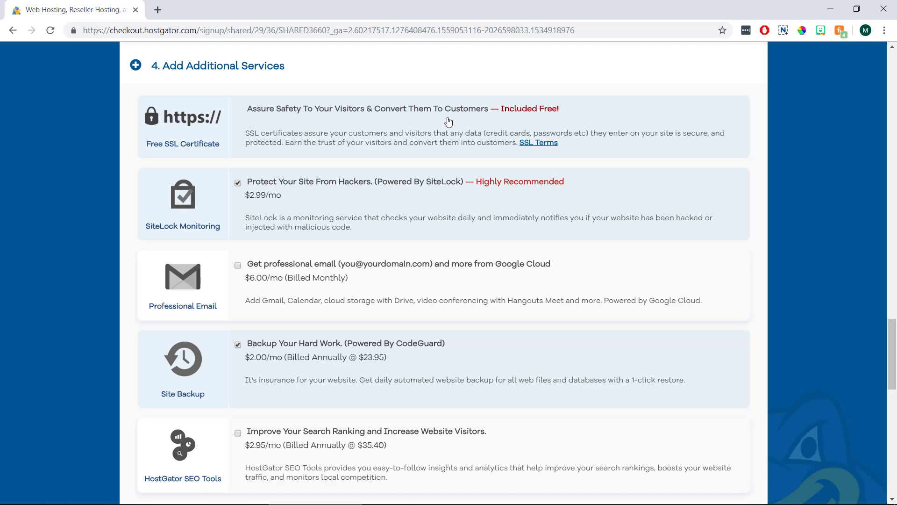
Step: Uncheck SiteLock and CodeGuard Backup, leaving a $25.95 subtotal
left_click(238, 184)
left_click(238, 345)
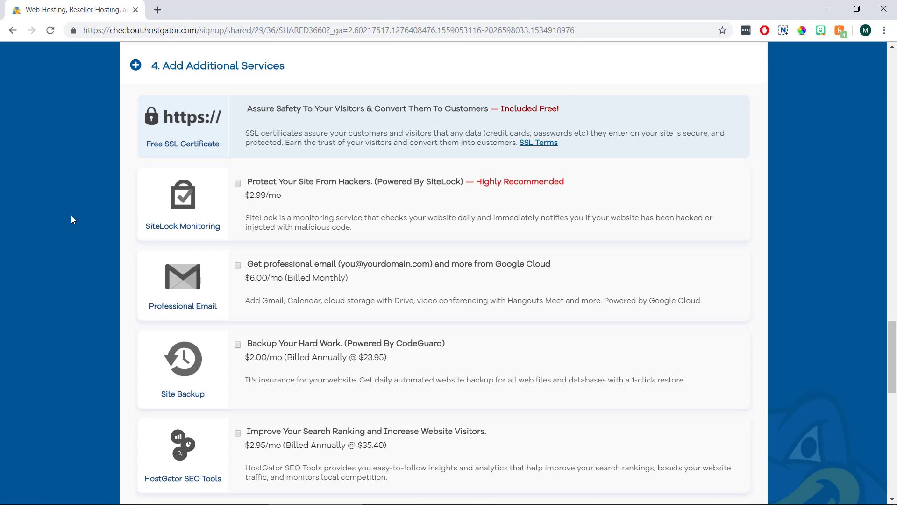
scroll(71, 215, "down", 5)
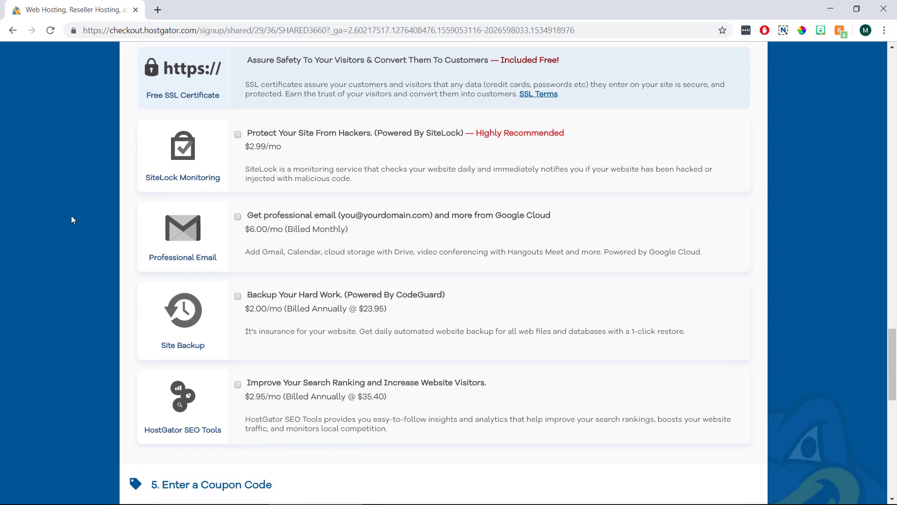
scroll(71, 216, "down", 1)
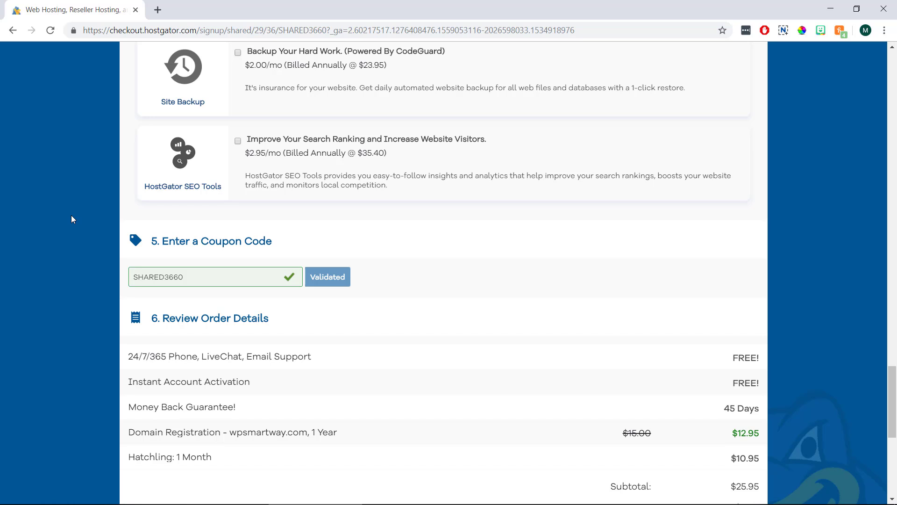
Step: Replace coupon SHARED3660 with BLOGGINGHOST1 and validate it
left_click_drag(193, 272, 120, 278)
key("BackSpace")
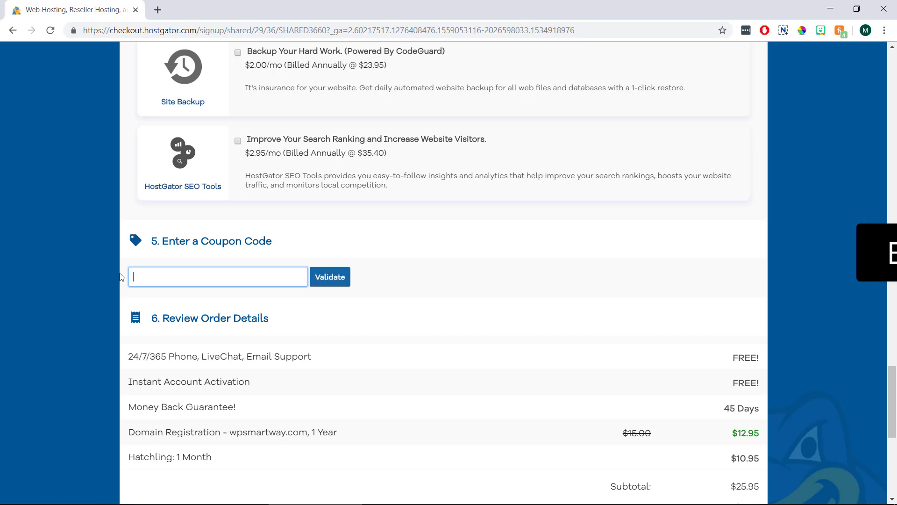
type("BLO")
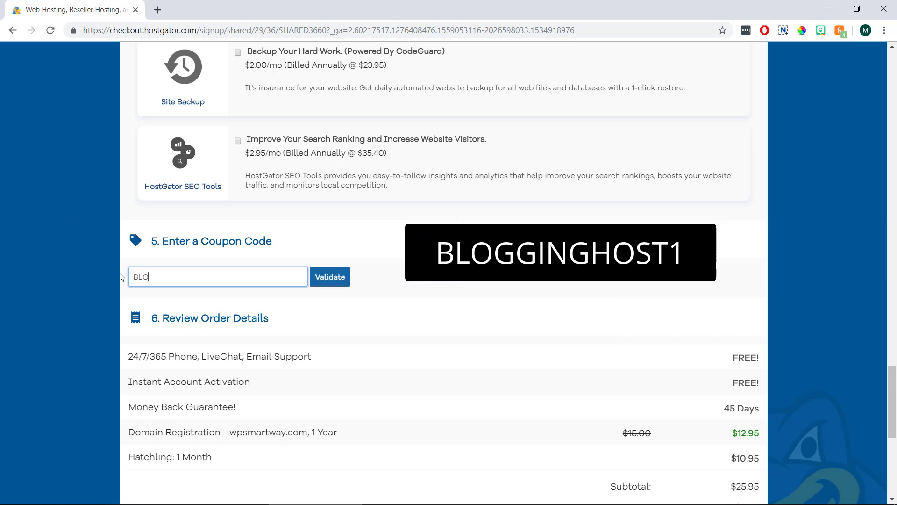
type("GGINGHOST1")
left_click(330, 279)
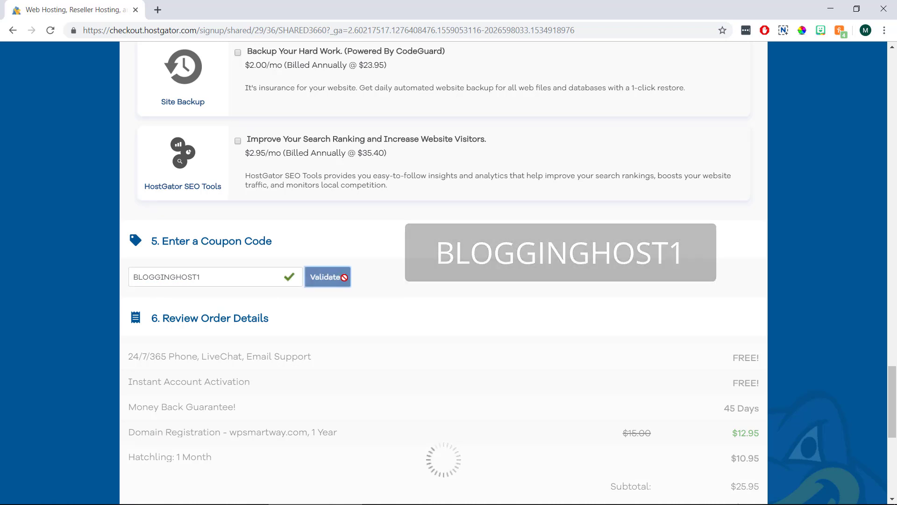
scroll(380, 279, "down", 4)
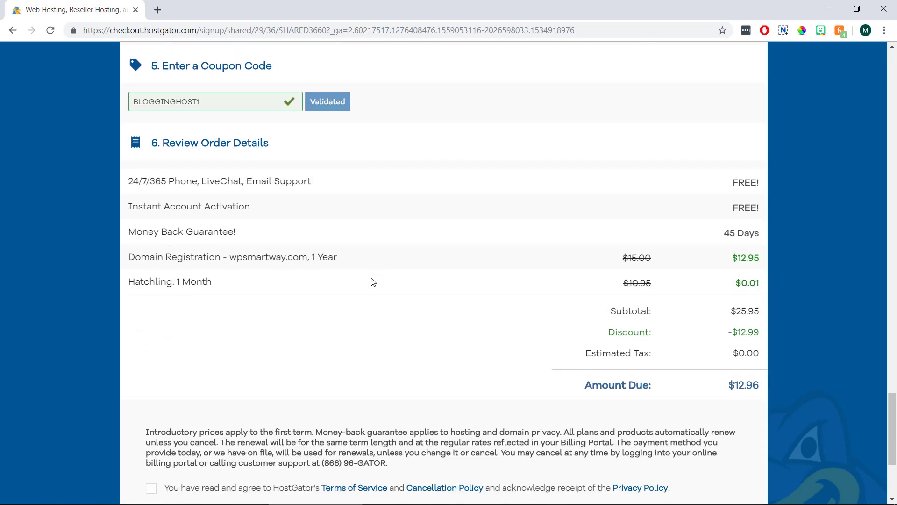
Step: Review the updated Order Details, showing $12.96 due
left_click_drag(319, 182, 125, 182)
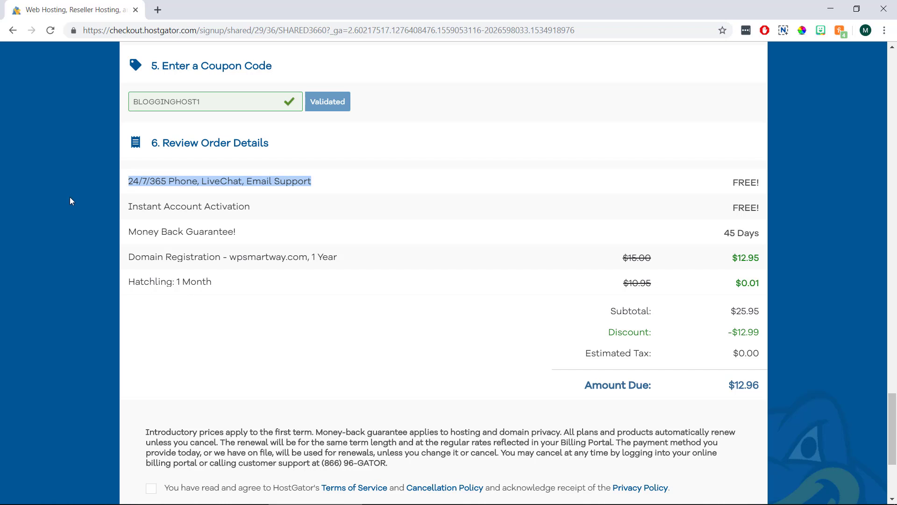
left_click(69, 210)
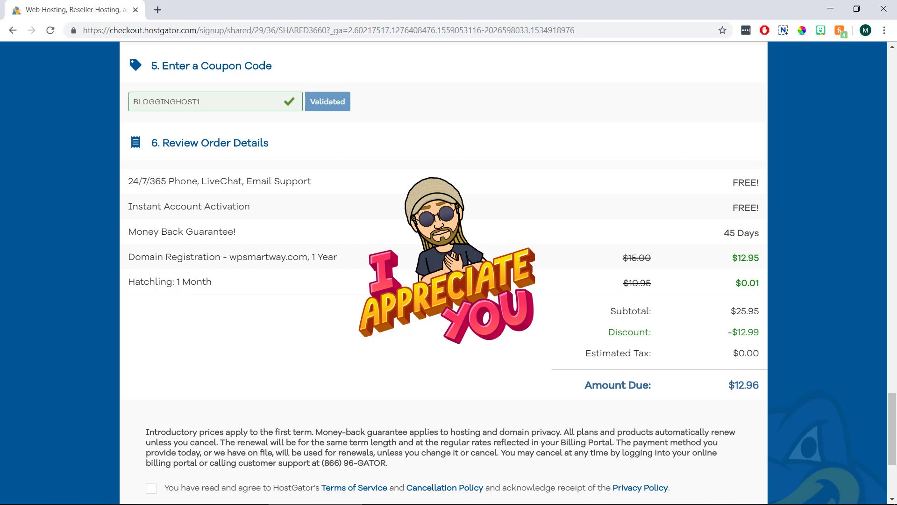
scroll(120, 276, "down", 4)
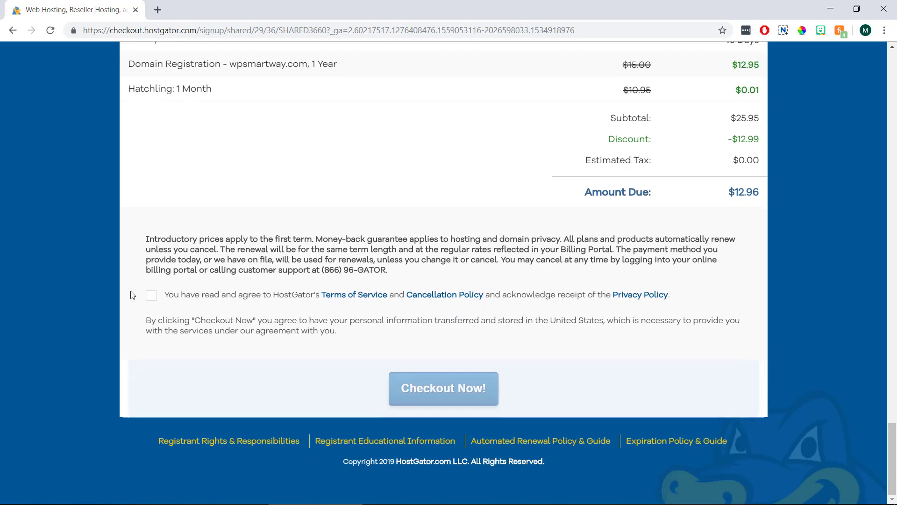
Step: Tick the Terms of Service agreement checkbox
left_click(151, 296)
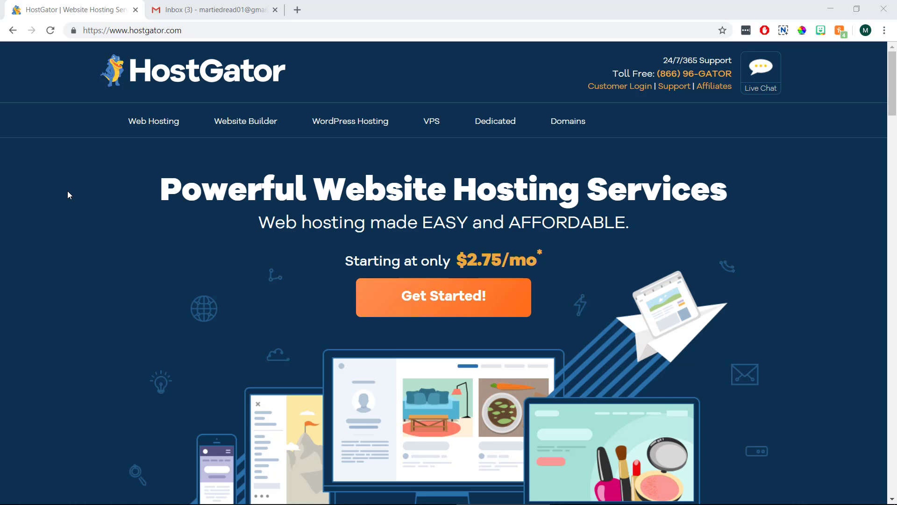
Step: Open the 'HostGator.com :: Your Account Info' email in the Gmail inbox
left_click(214, 9)
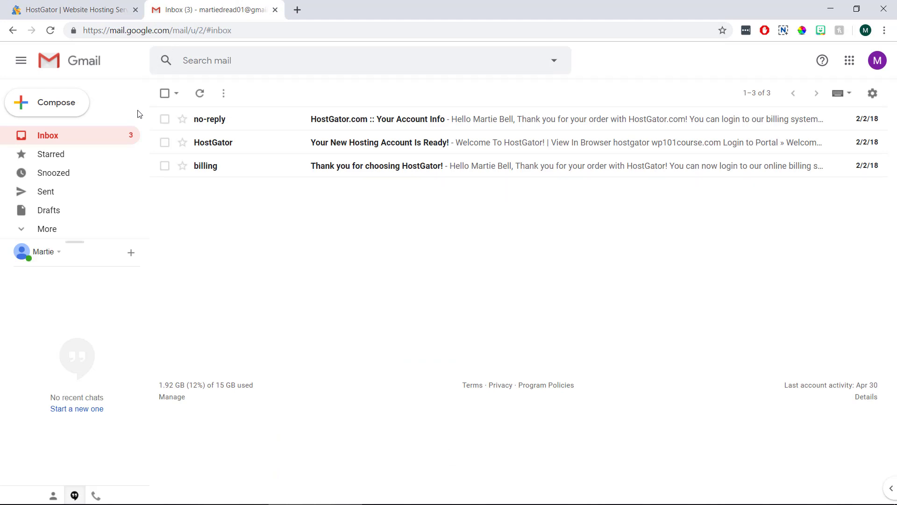
left_click(410, 121)
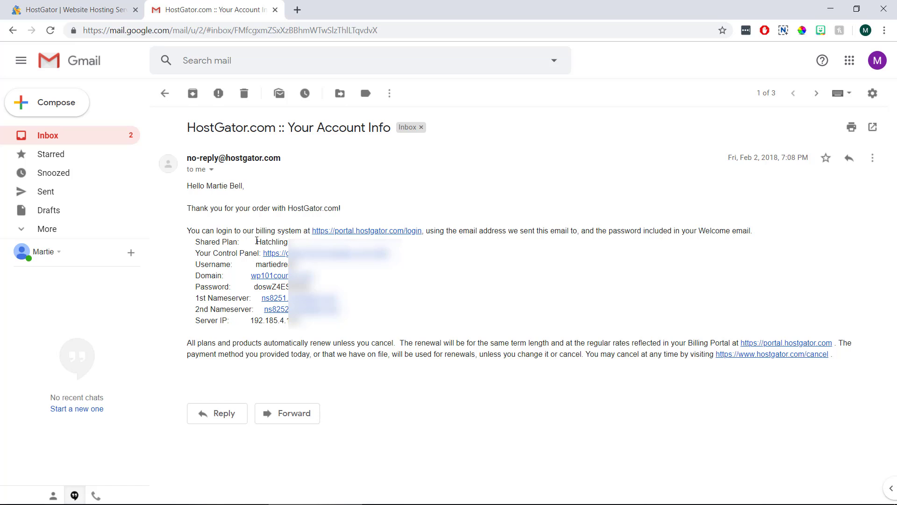
Step: Open the cPanel login from the email and paste in the account username
left_click(273, 254)
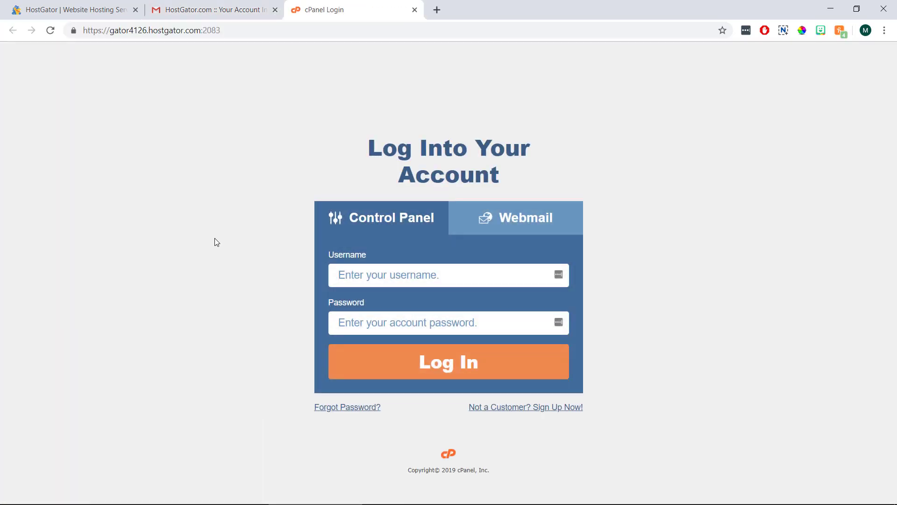
left_click(210, 9)
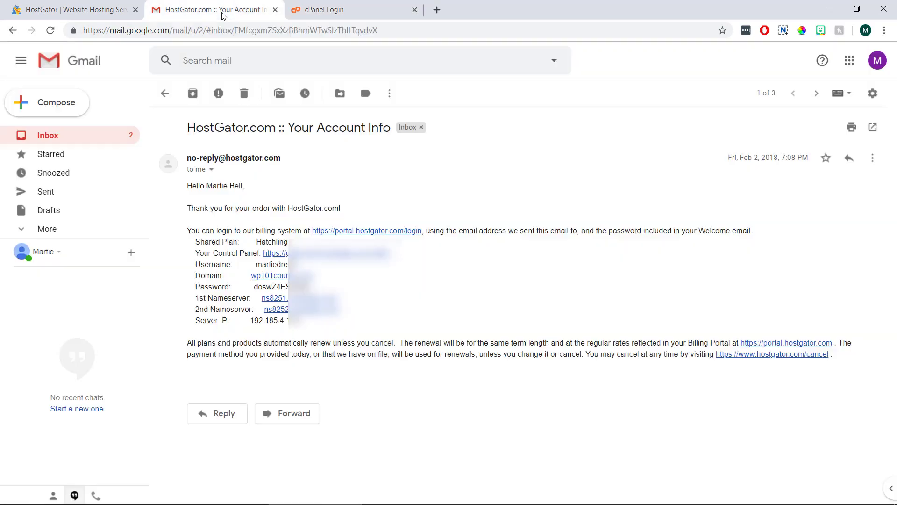
left_click_drag(299, 264, 259, 267)
right_click(259, 266)
left_click(281, 272)
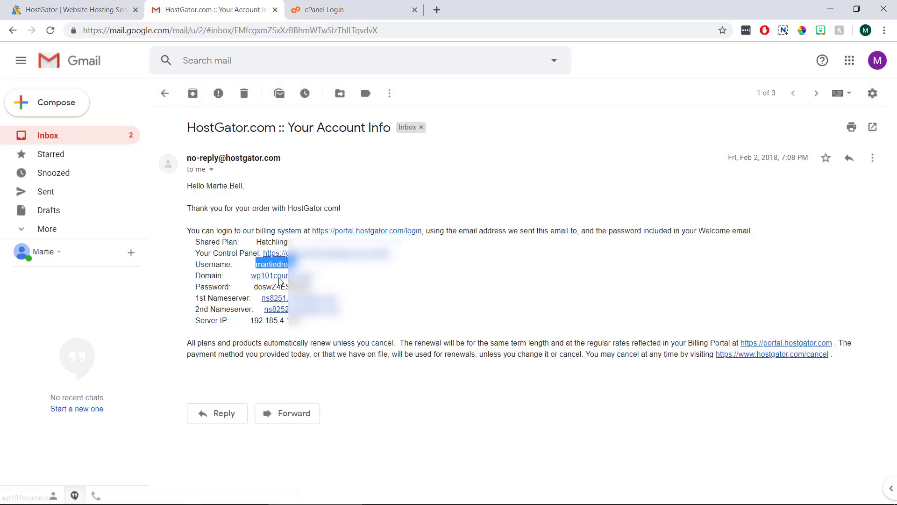
left_click(324, 9)
right_click(341, 274)
left_click(368, 363)
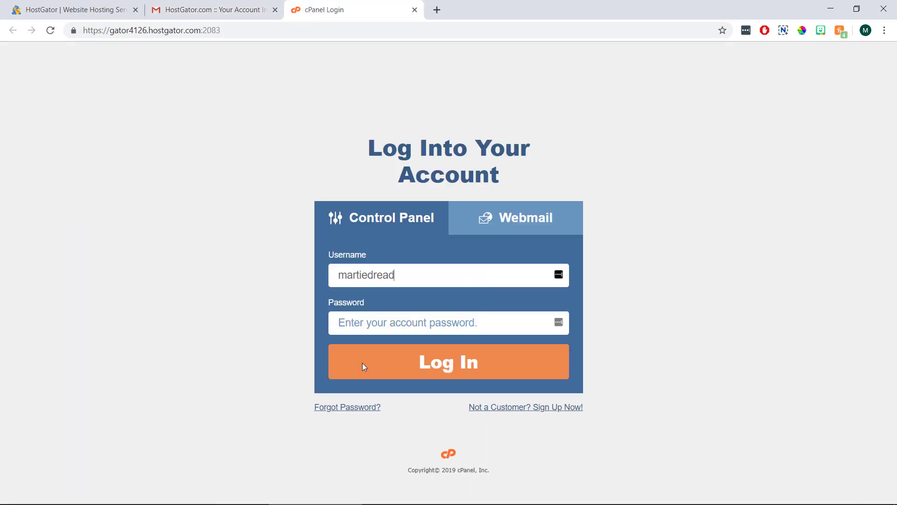
Step: Copy the account password into the login form and log in
left_click(210, 9)
left_click_drag(308, 286, 272, 286)
right_click(272, 286)
left_click(290, 291)
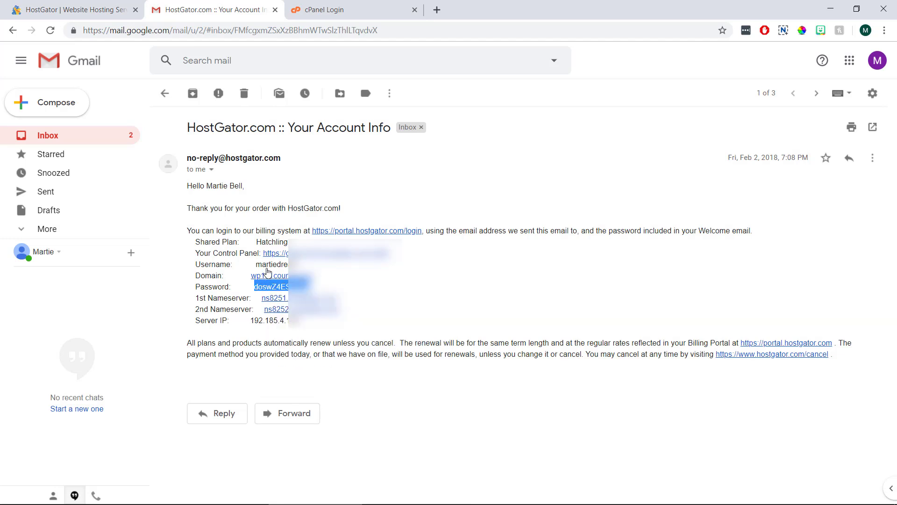
left_click(323, 10)
right_click(338, 323)
left_click(349, 187)
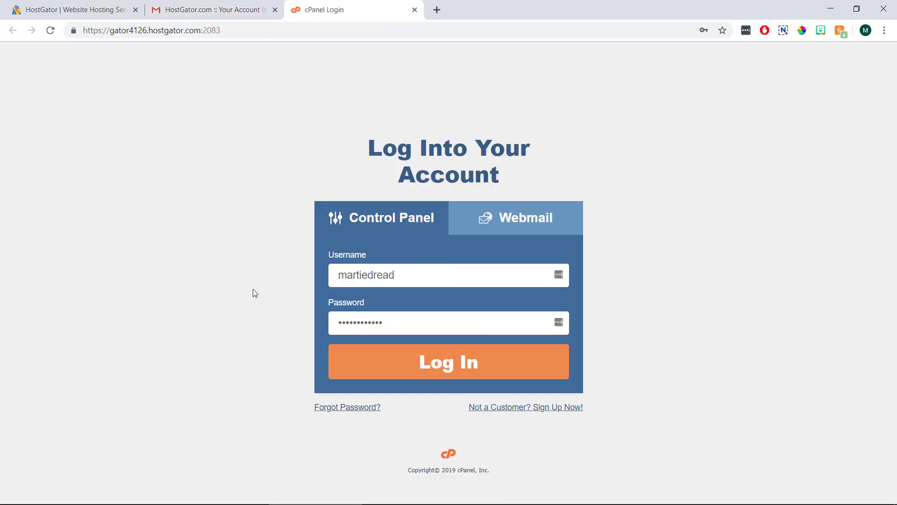
left_click(434, 360)
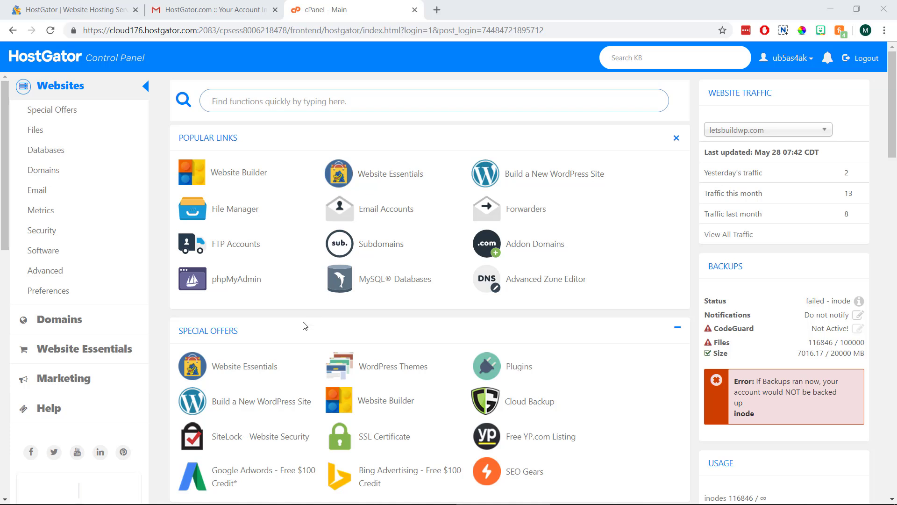
Step: Open QuickInstall under Software and choose WordPress from One Click Installs
scroll(253, 350, "down", 1)
scroll(253, 350, "down", 8)
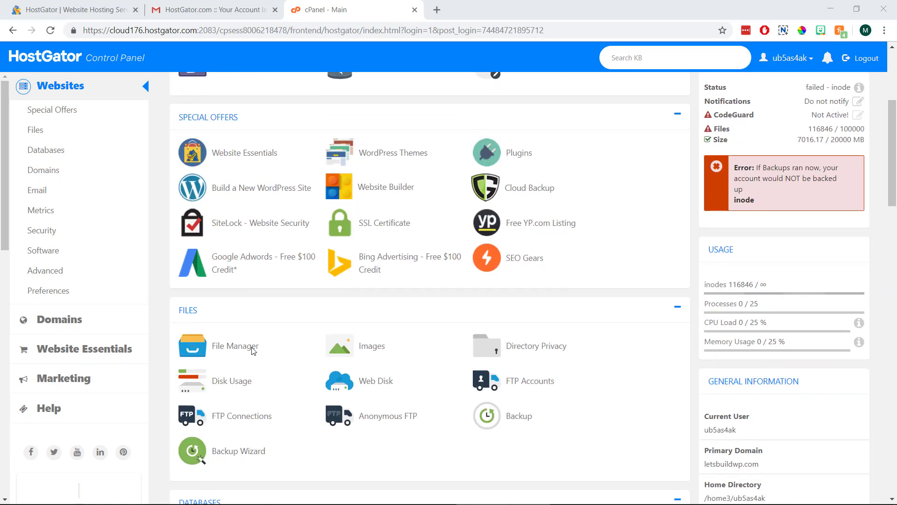
scroll(252, 351, "down", 10)
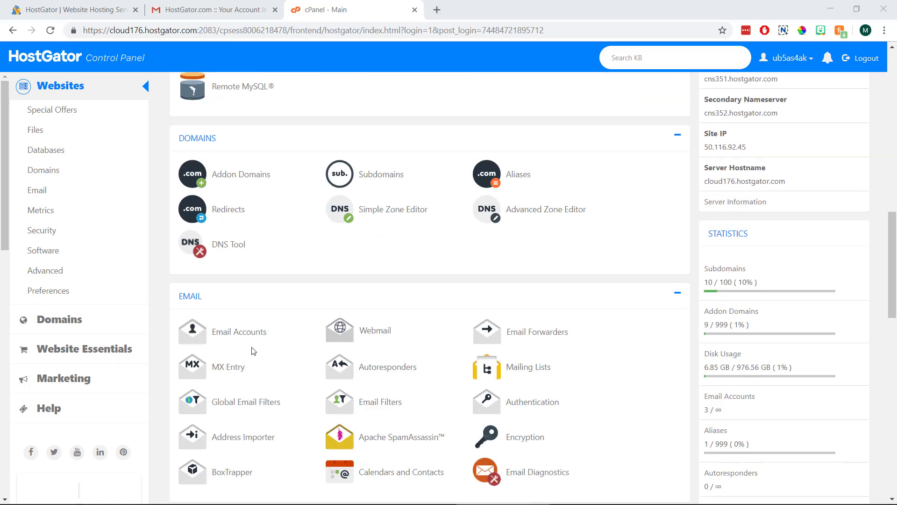
scroll(253, 351, "down", 8)
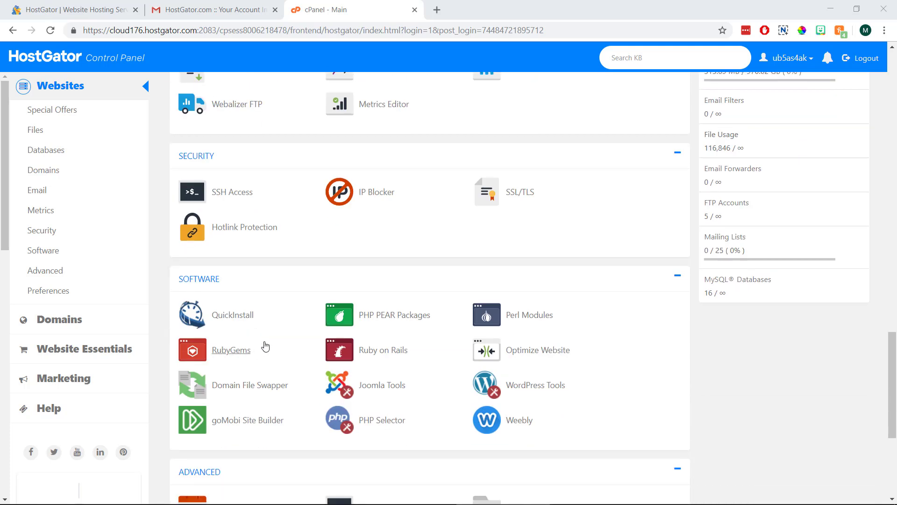
left_click(234, 316)
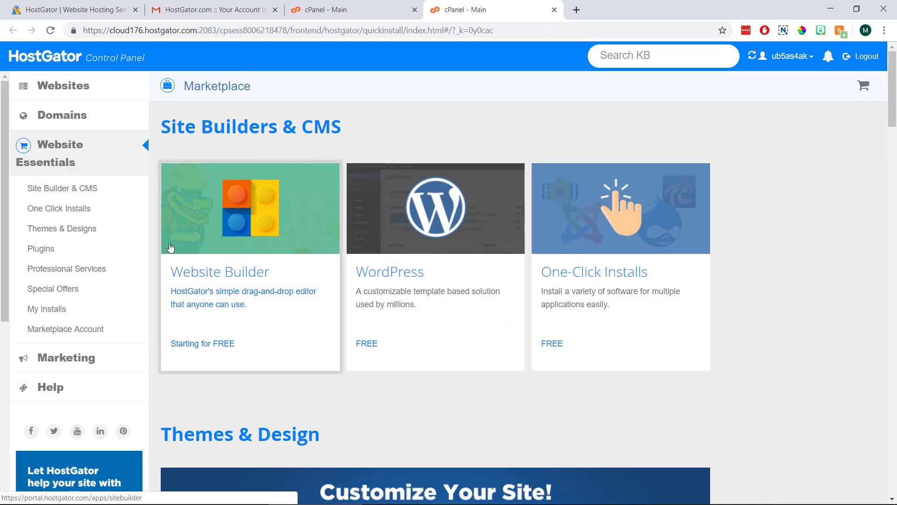
left_click(82, 210)
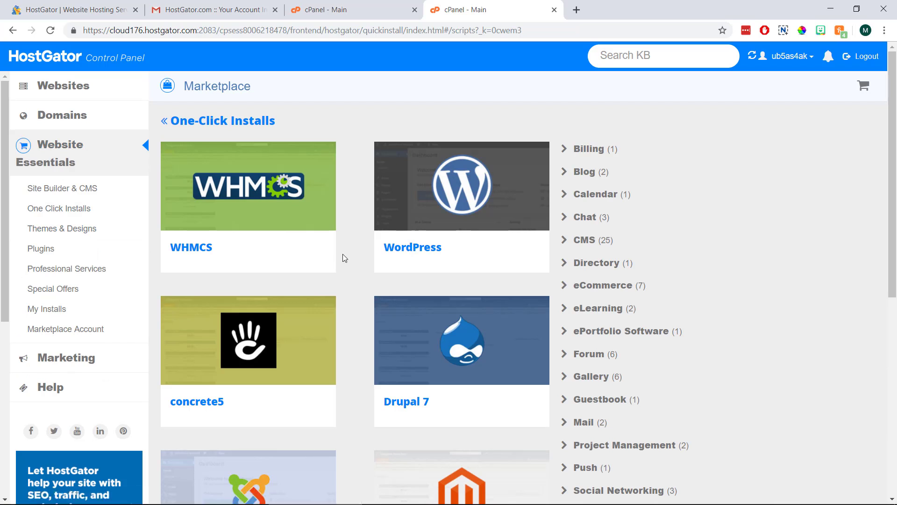
left_click(424, 234)
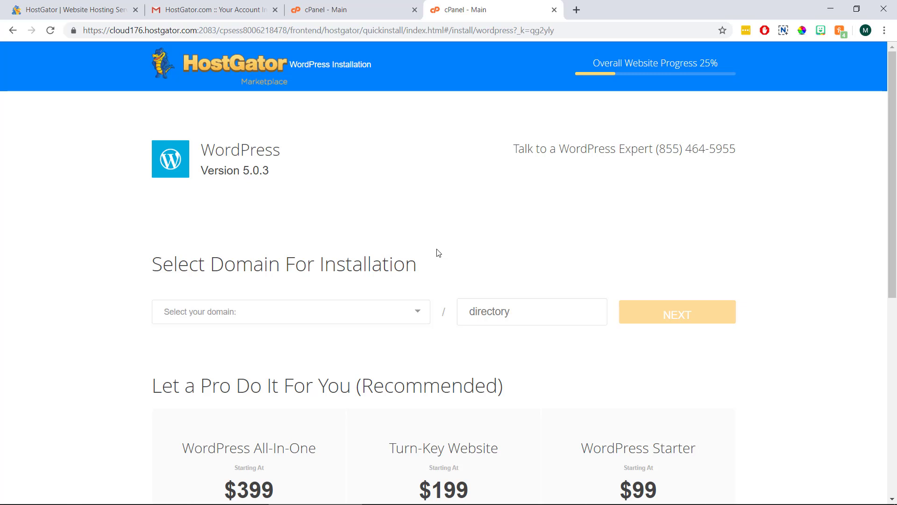
Step: Choose wpthesmartway.com as the WordPress install domain and continue to the install settings
left_click(368, 313)
scroll(304, 260, "down", 1)
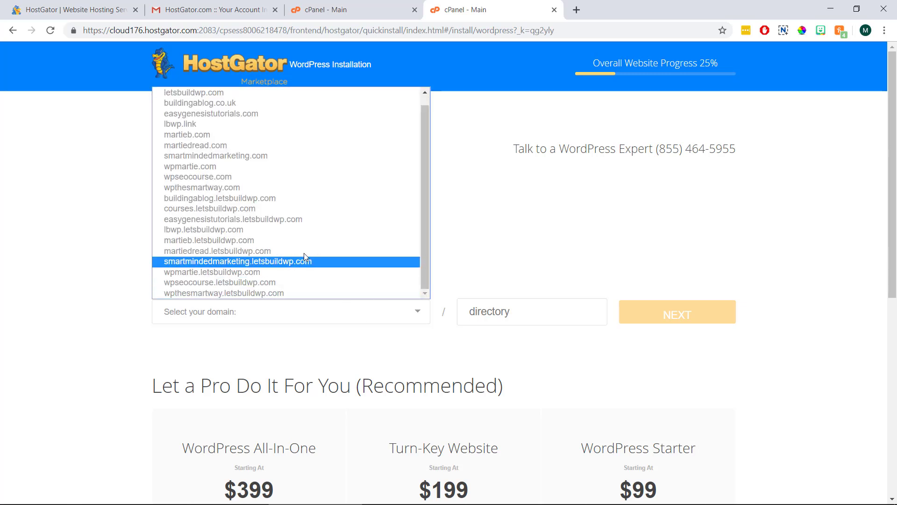
left_click(283, 188)
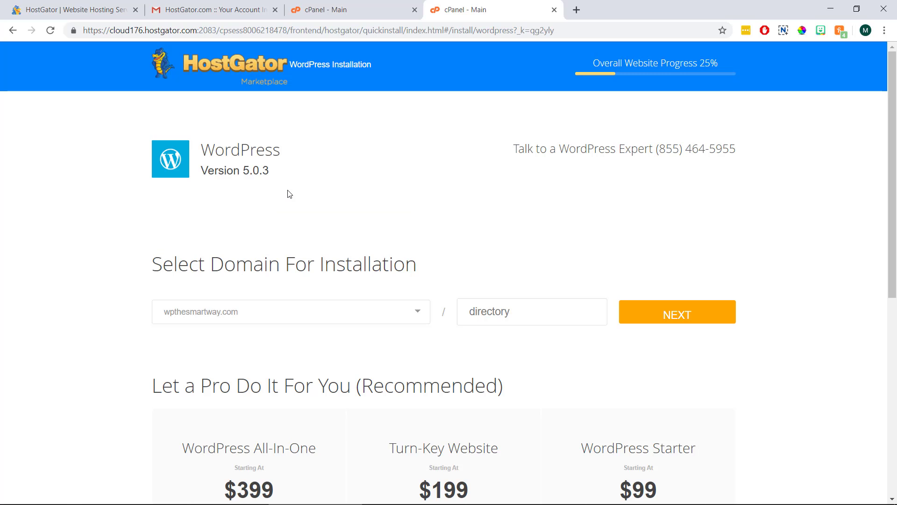
left_click(652, 316)
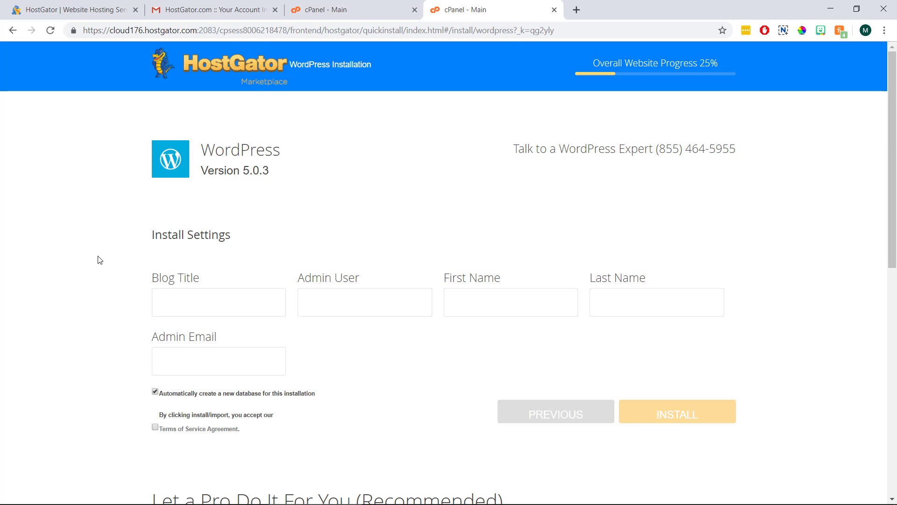
Step: Fill in the blog title, admin username, name and admin email, and accept the terms
left_click(195, 304)
type("Martie")
type("'s Blog")
type("Martie")
type("Dread")
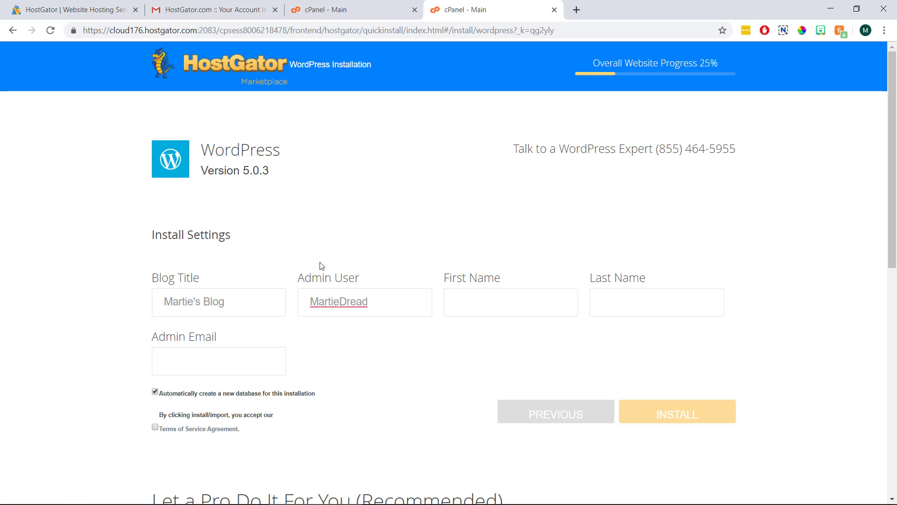
key("Tab")
type("M")
type("artie")
type("Dread")
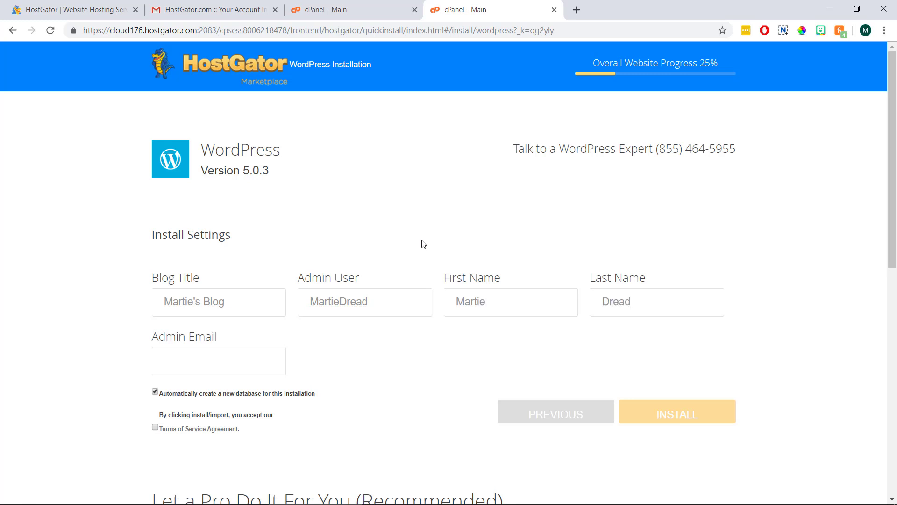
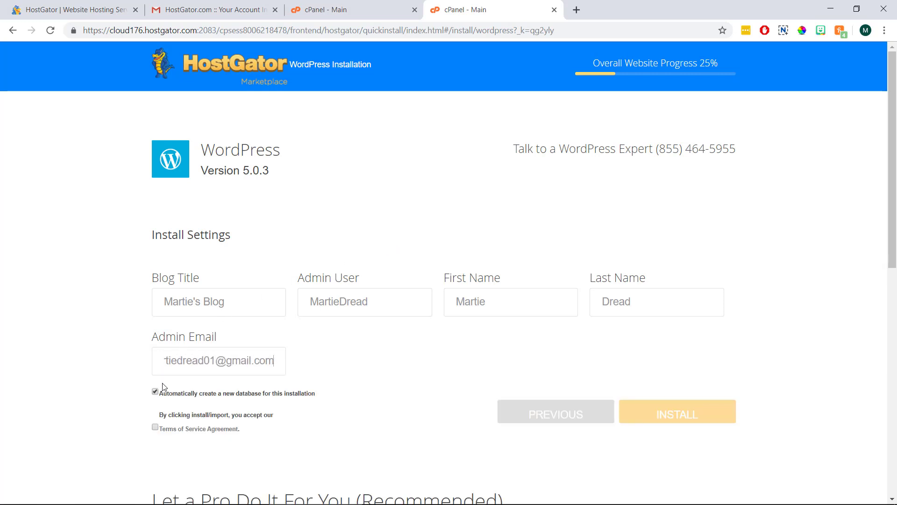
left_click(156, 429)
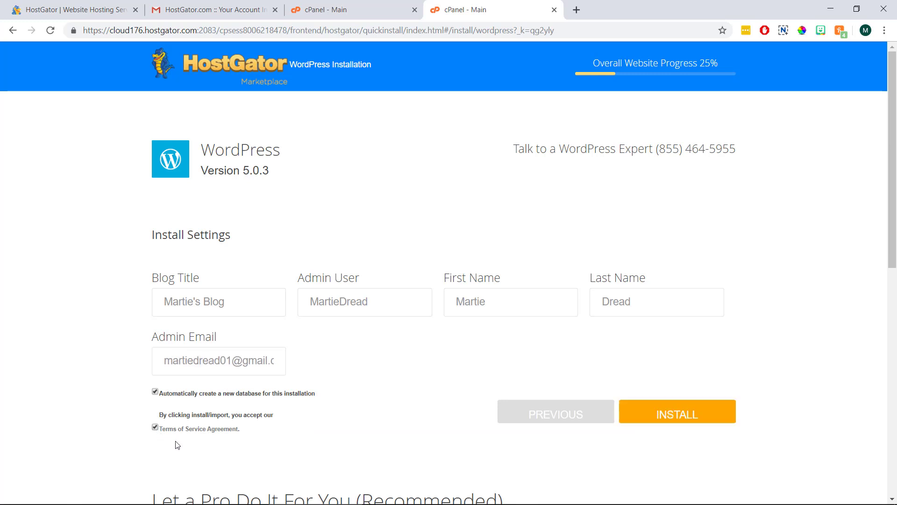
Step: Run the WordPress install on wpthesmartway.com and open the site's login page in a new tab
left_click(678, 413)
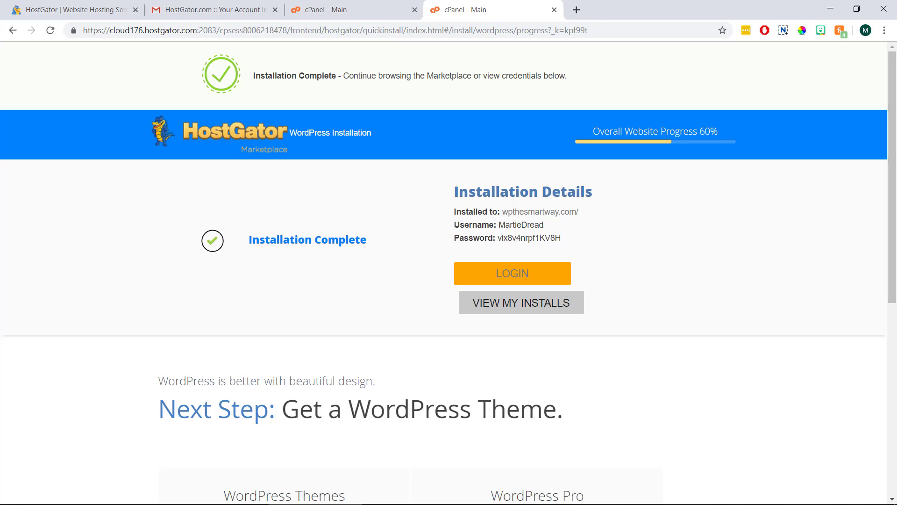
right_click(528, 271)
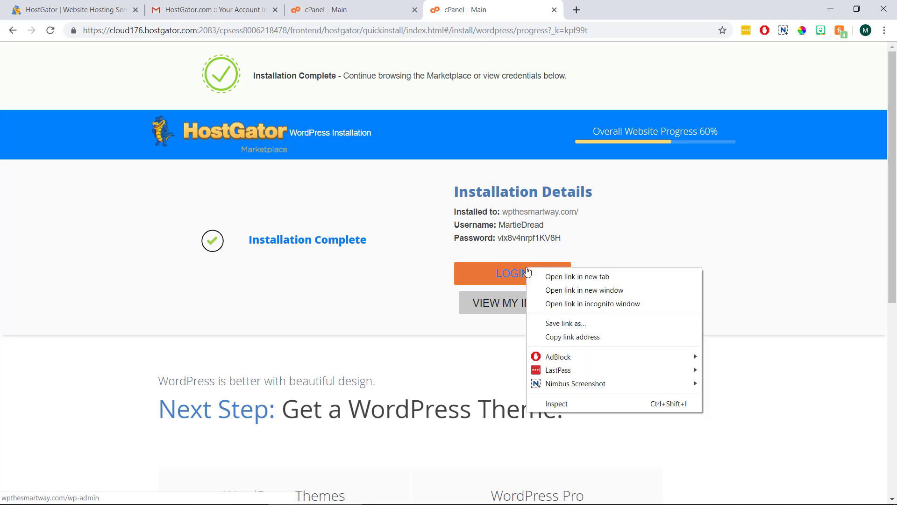
left_click(554, 277)
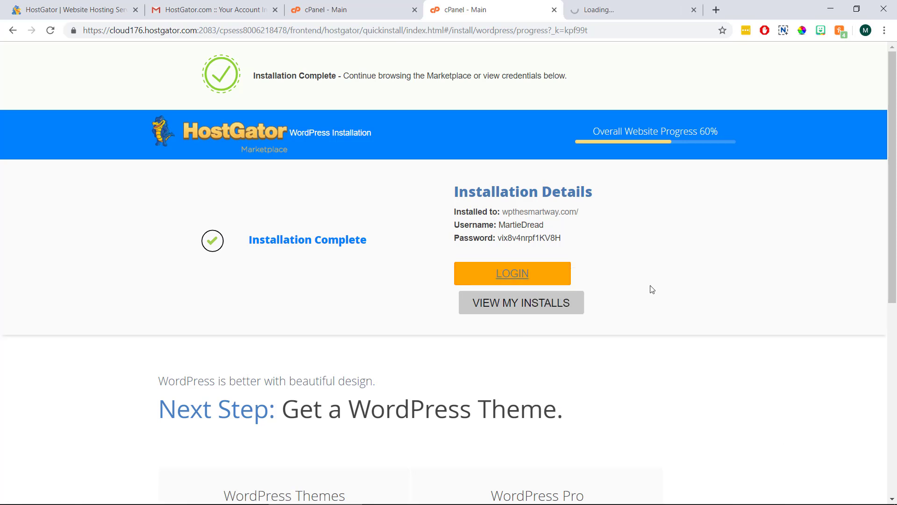
left_click(631, 9)
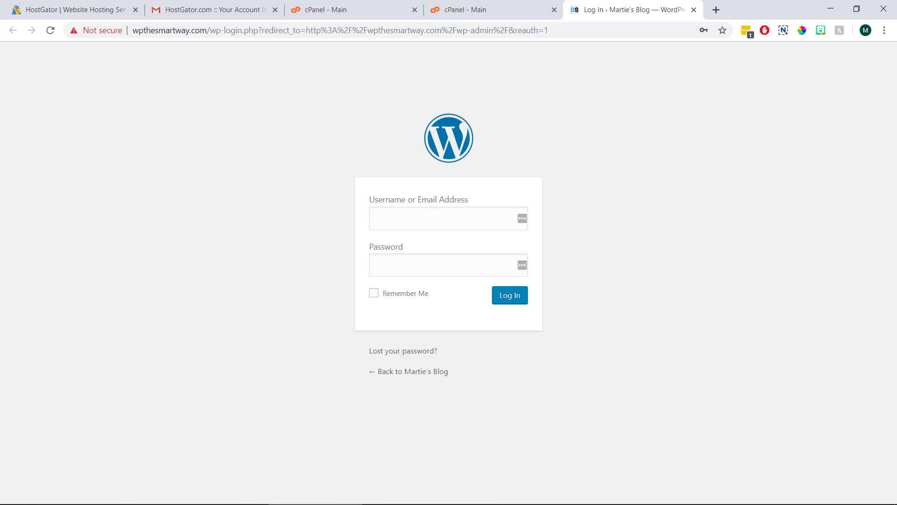
Step: Copy the admin username from the installation details into the WordPress login form
left_click(511, 15)
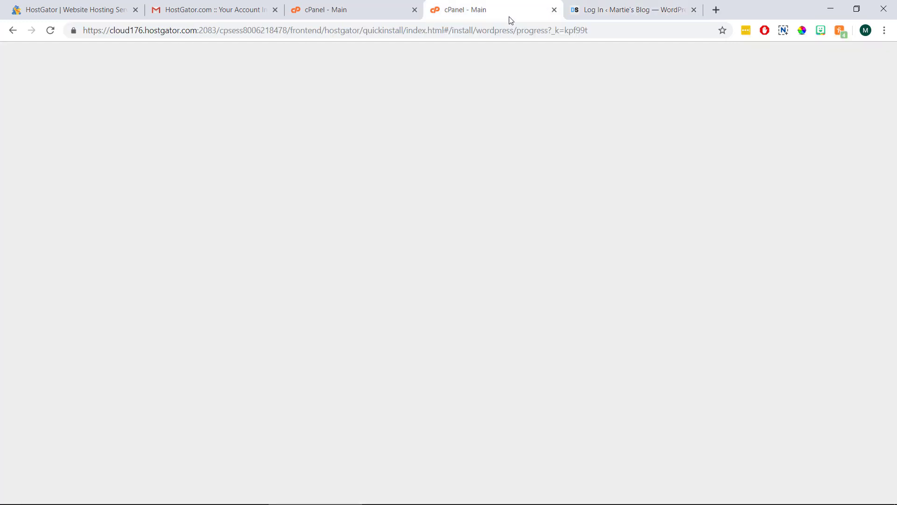
left_click_drag(544, 225, 498, 224)
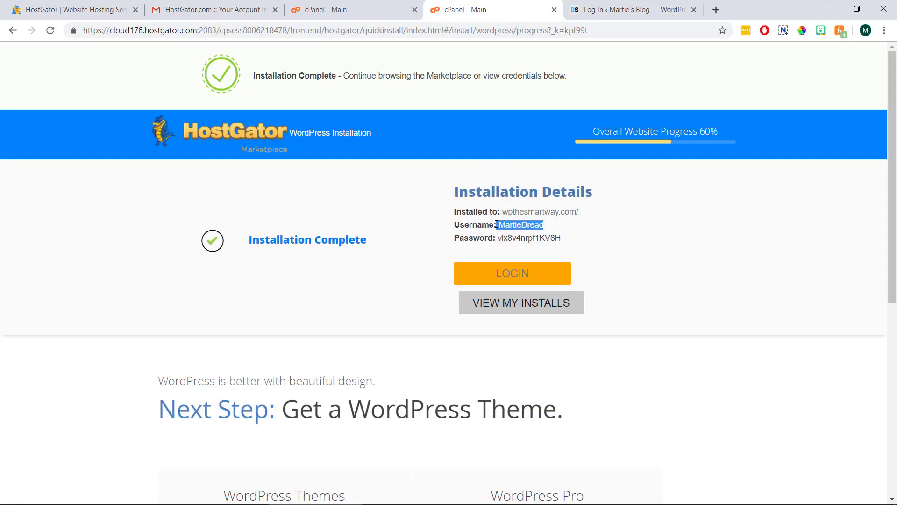
right_click(507, 224)
left_click(533, 232)
left_click(607, 10)
left_click(408, 217)
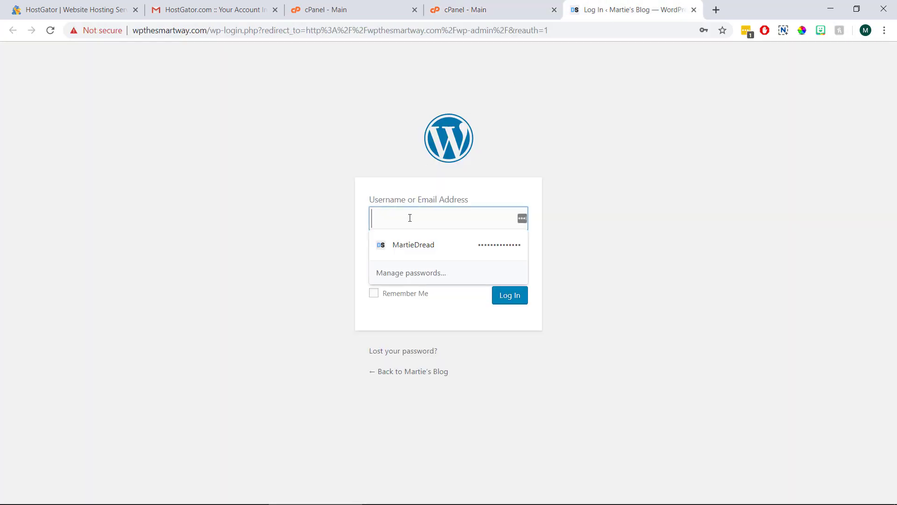
key("ctrl+v")
Step: Copy the generated admin password into the login form and sign in to the dashboard
left_click(479, 14)
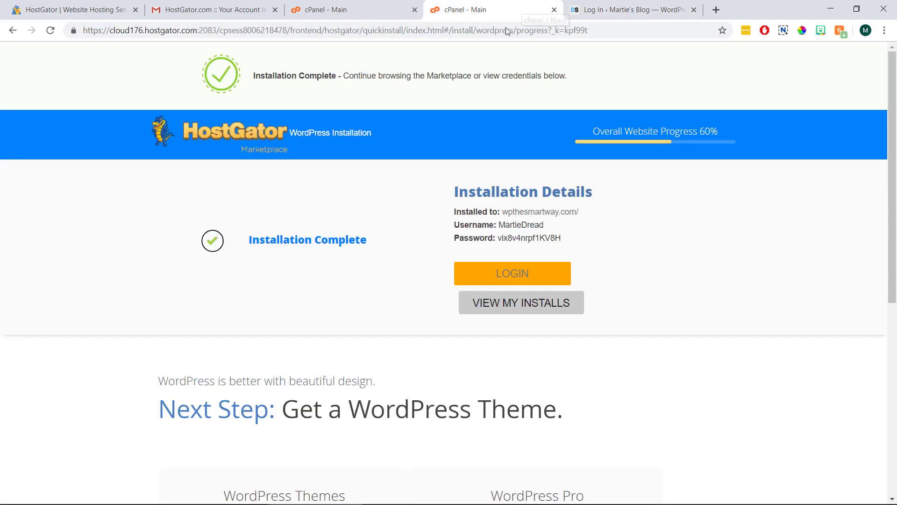
double_click(537, 238)
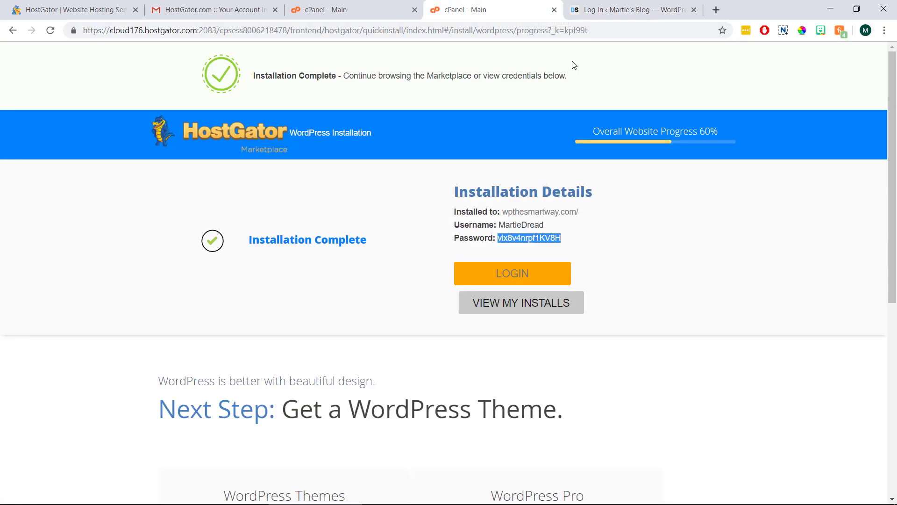
left_click(595, 10)
left_click(402, 263)
key("ctrl+v")
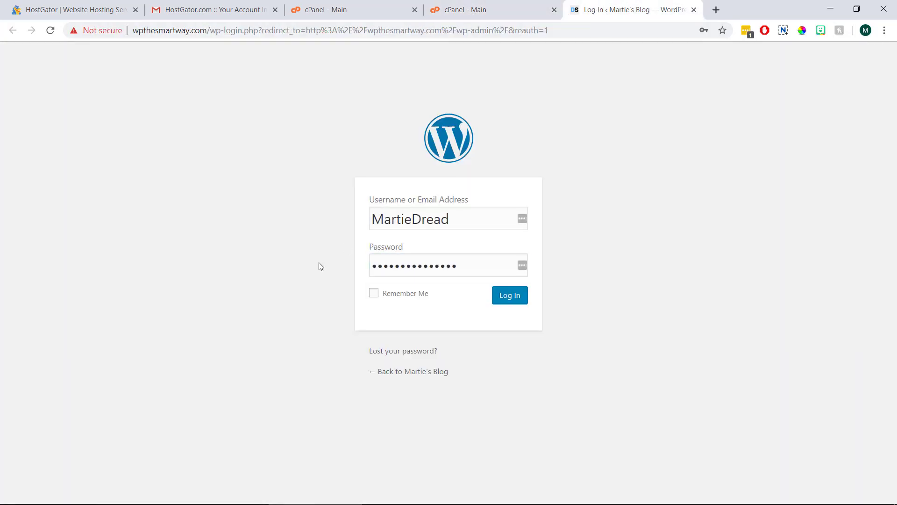
left_click(504, 298)
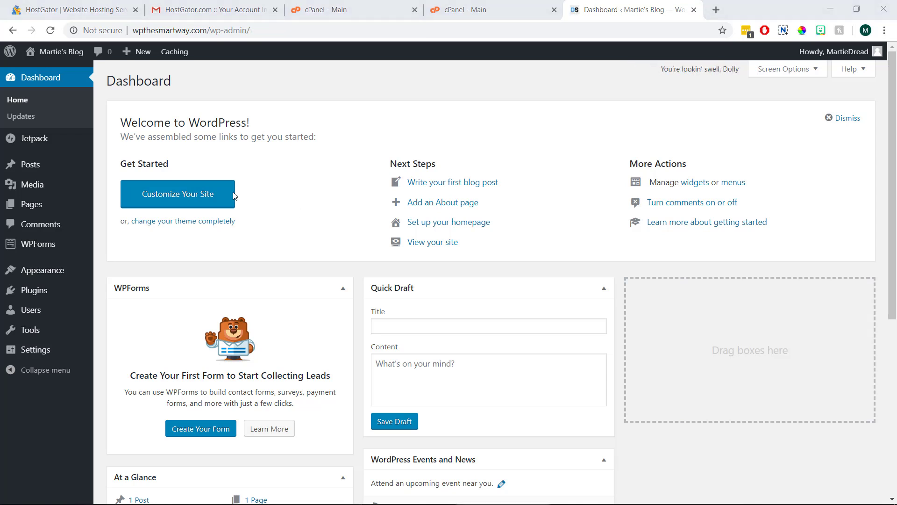
Step: Visit the live blog's front page and scroll through it
left_click(72, 55)
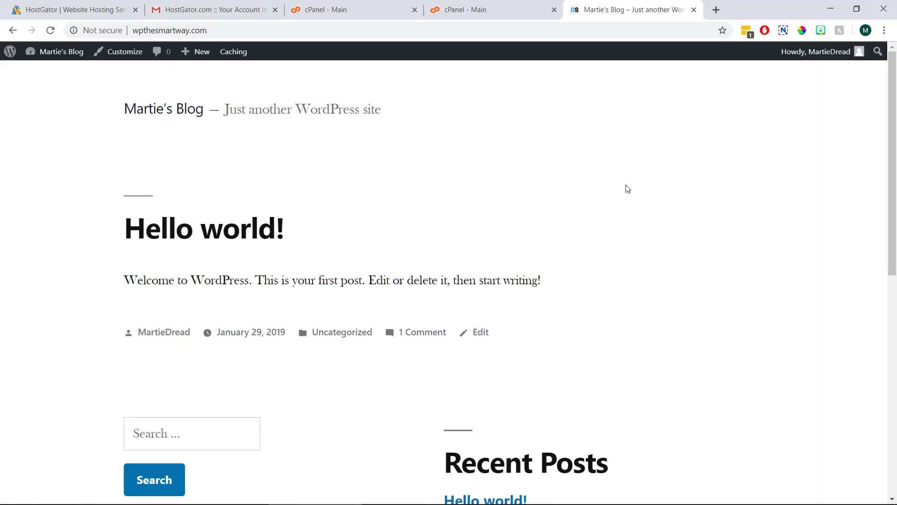
scroll(627, 188, "down", 9)
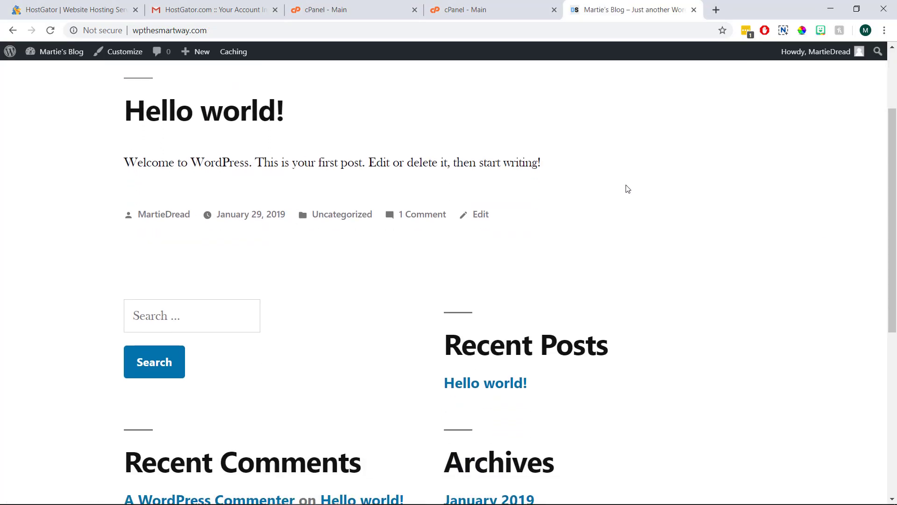
scroll(627, 189, "down", 1)
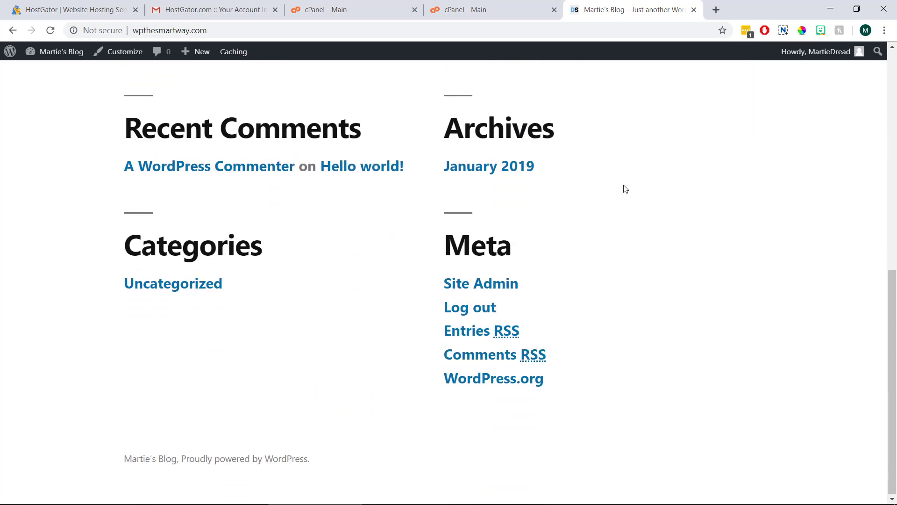
scroll(627, 188, "up", 7)
scroll(625, 189, "up", 2)
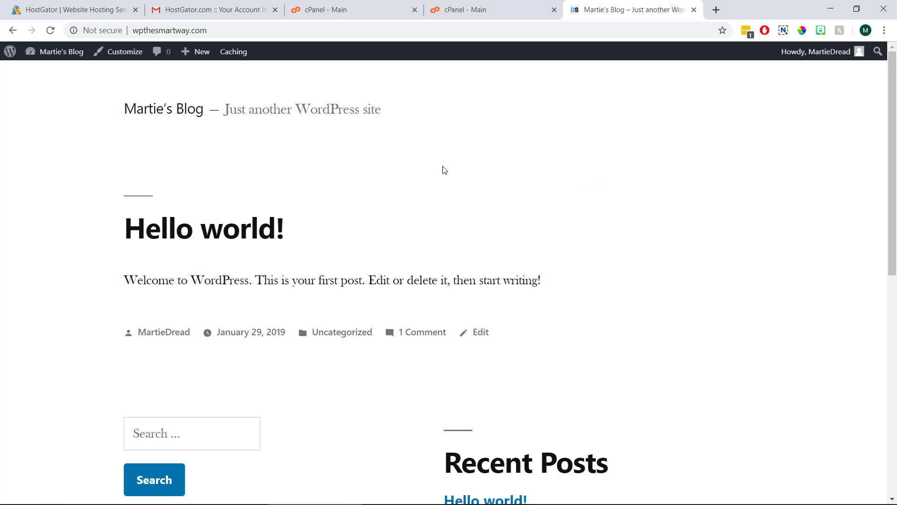
Step: Read the Hello world! post, then go back to the admin Dashboard via the front page
left_click(227, 233)
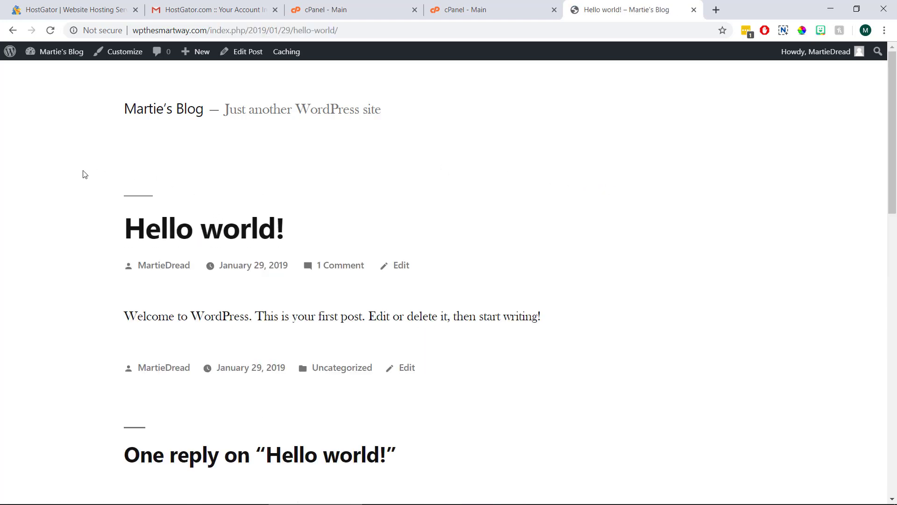
scroll(46, 194, "down", 1)
scroll(46, 194, "down", 2)
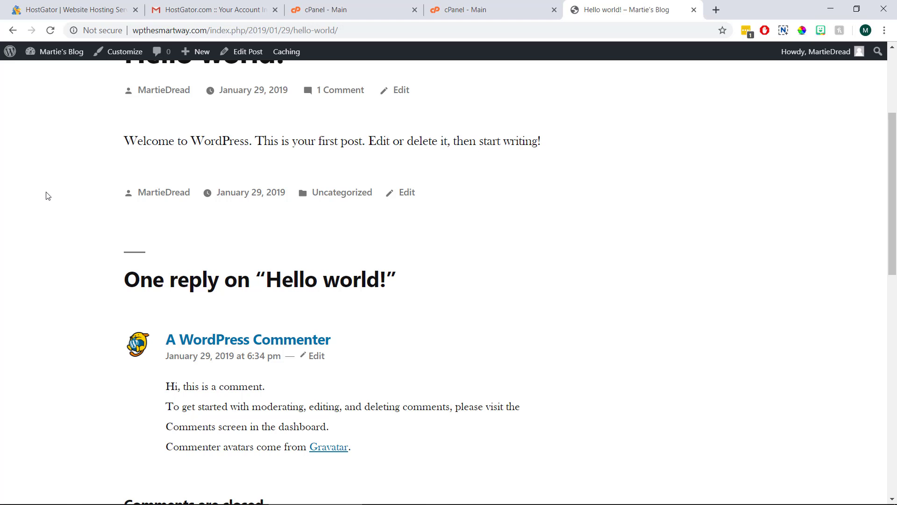
scroll(46, 196, "up", 3)
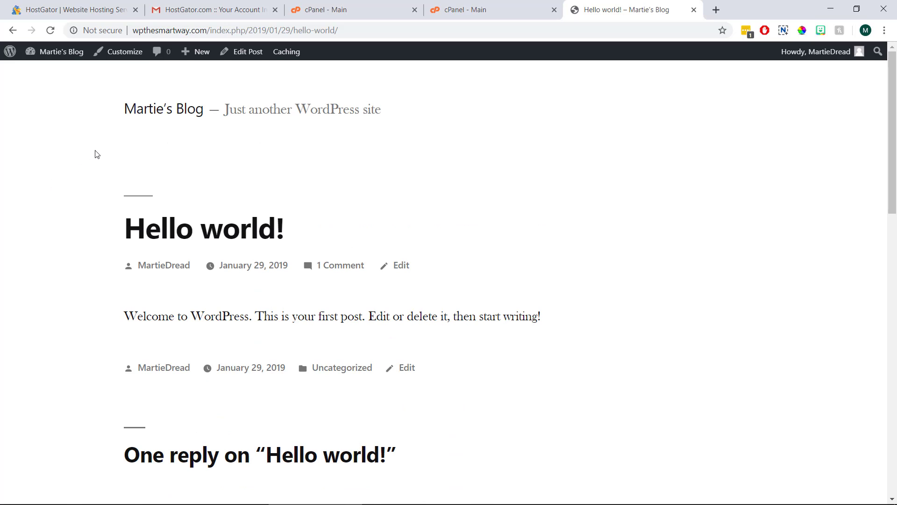
left_click(156, 112)
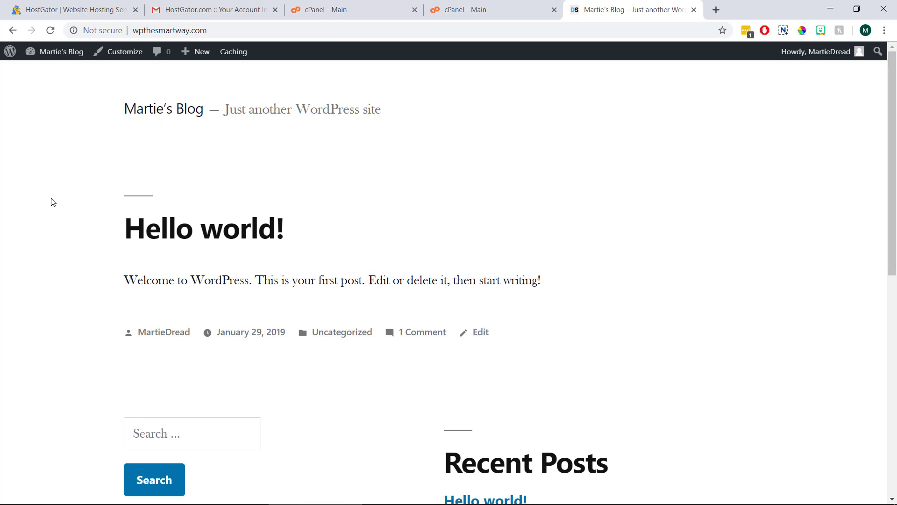
left_click(62, 57)
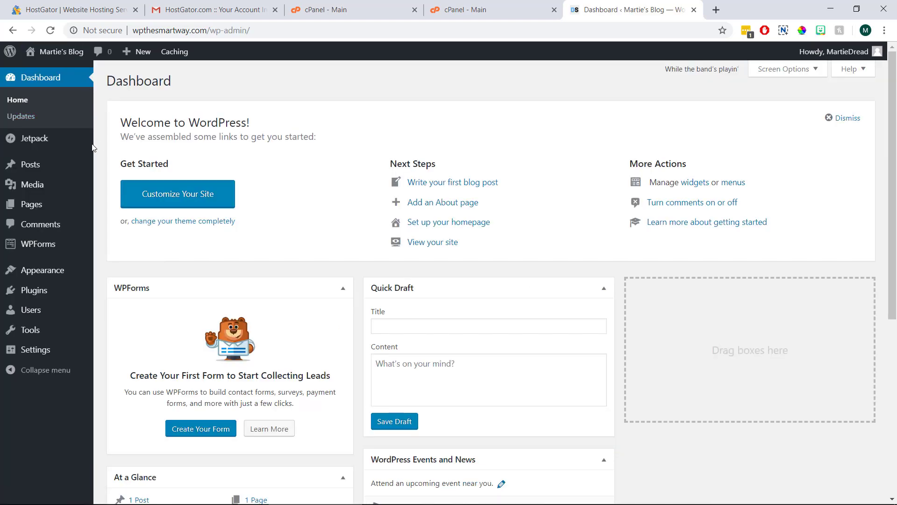
Step: Go to Appearance > Themes to see the installed themes with Twenty Nineteen active
left_click(60, 270)
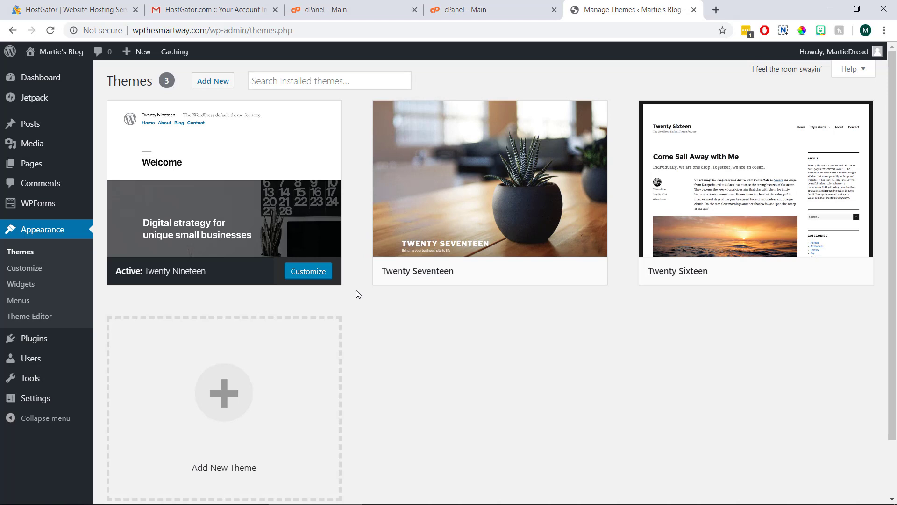
Step: Open Add New Themes and browse the featured themes such as FineWP and Harvestly
left_click(211, 82)
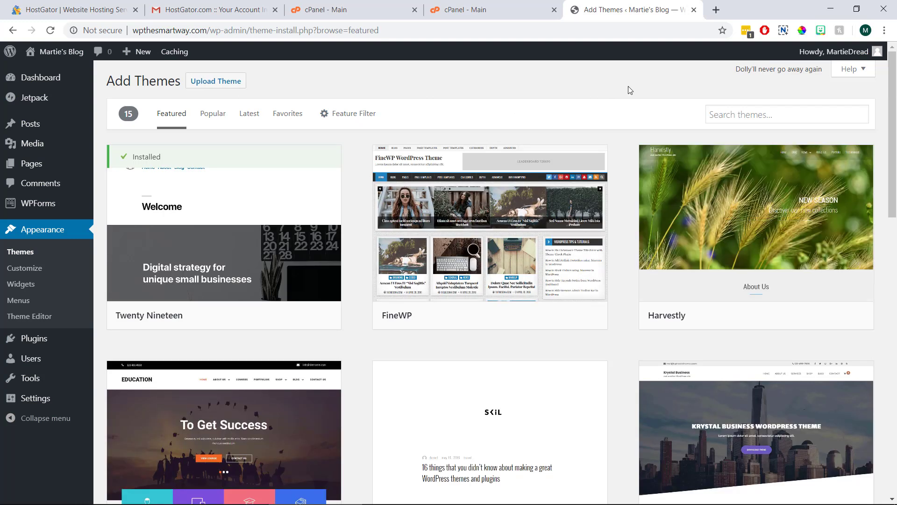
scroll(630, 90, "down", 2)
scroll(630, 90, "down", 7)
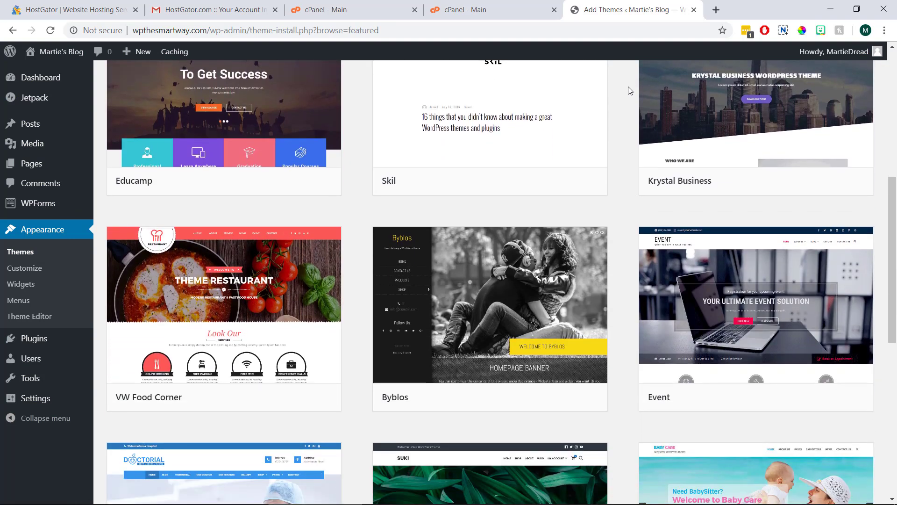
scroll(630, 91, "up", 1)
scroll(630, 90, "up", 6)
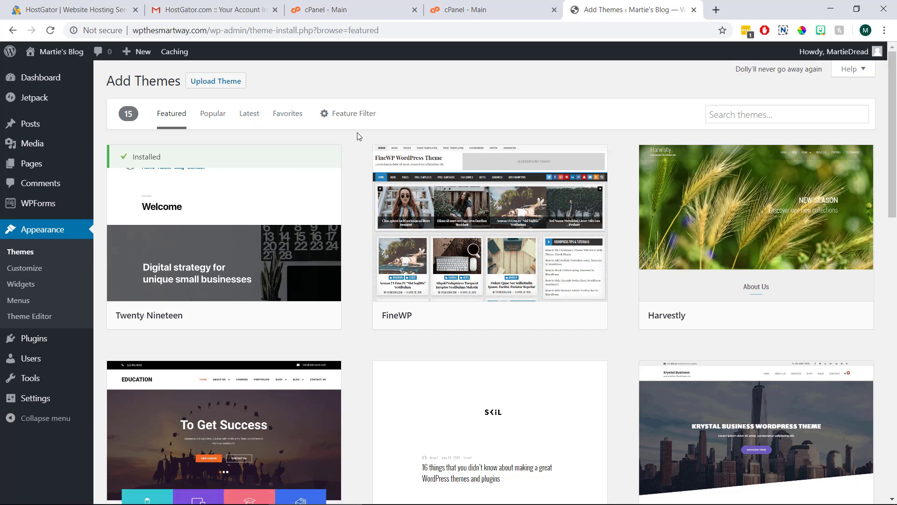
left_click(755, 115)
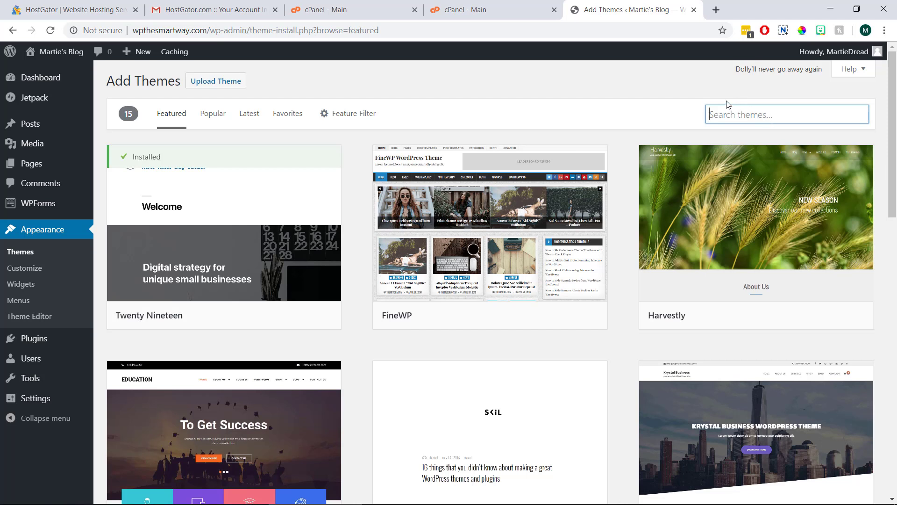
left_click(664, 85)
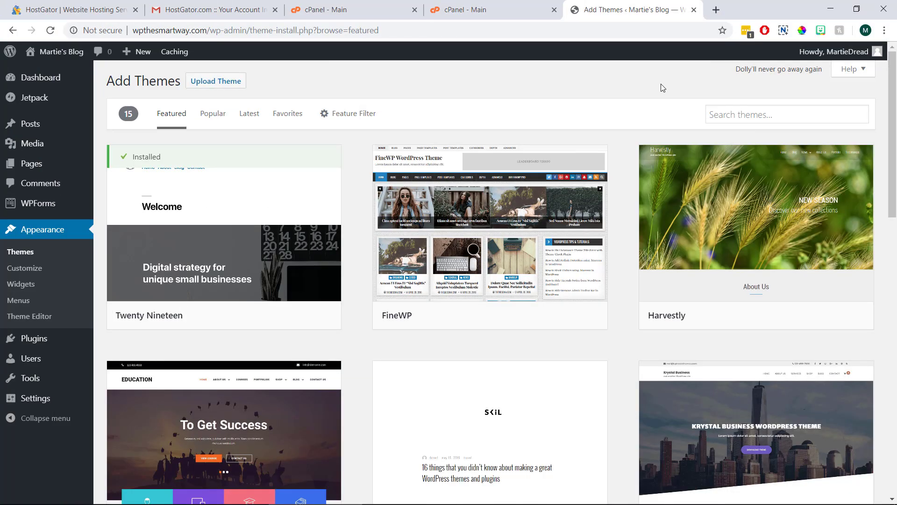
Step: Search for 'newsly magazine', then install and activate the Newsly Magazine theme
left_click(723, 113)
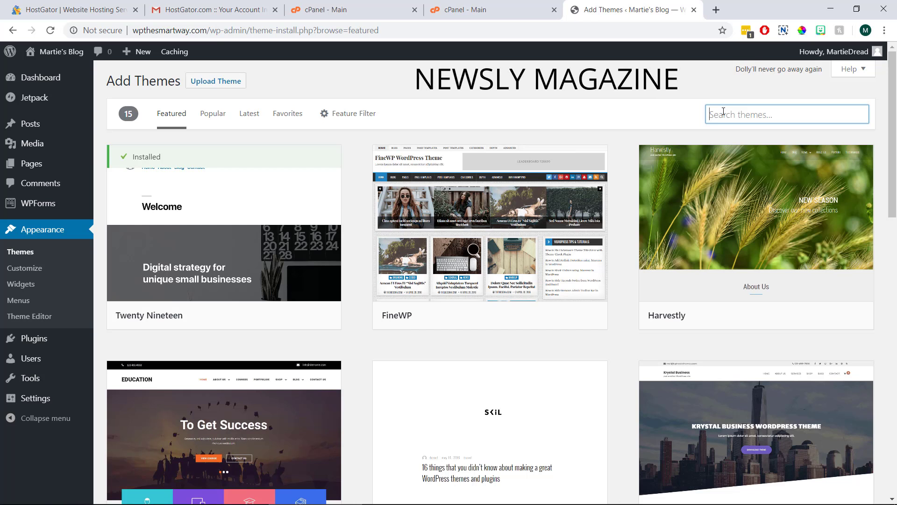
type("newsly m")
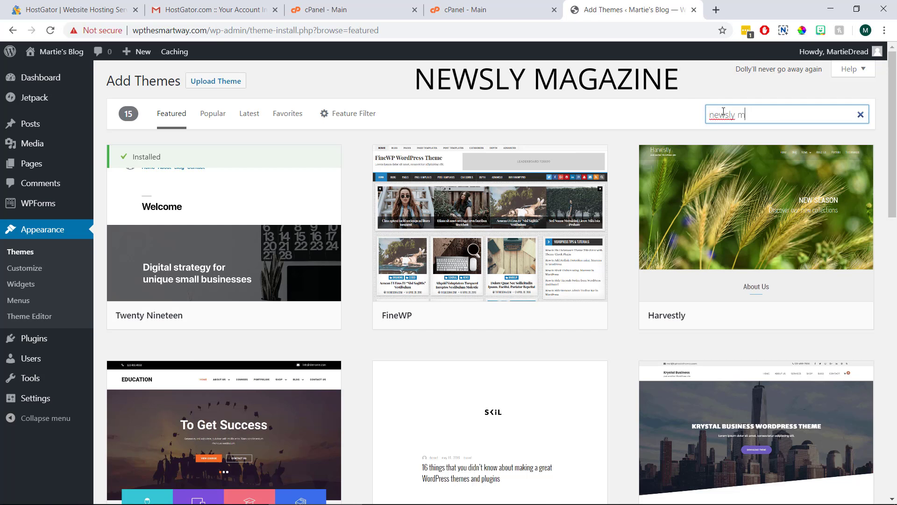
type("agazine")
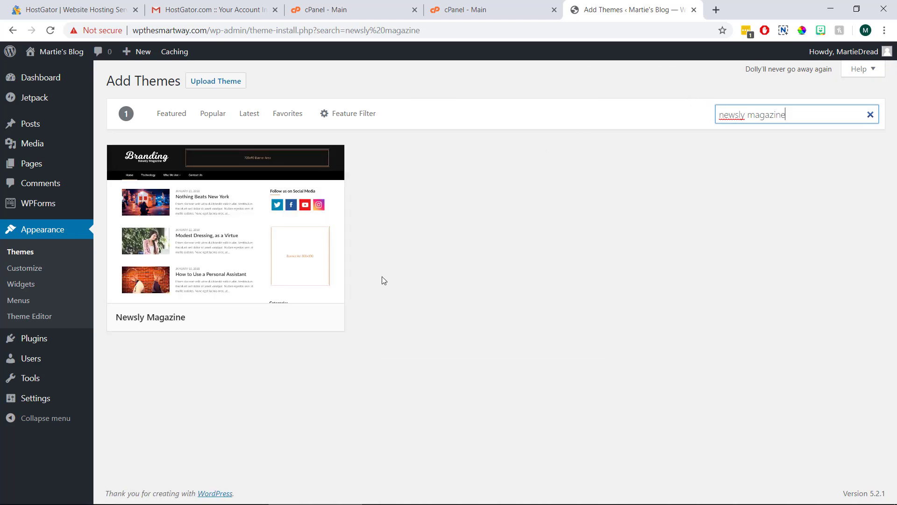
left_click(279, 320)
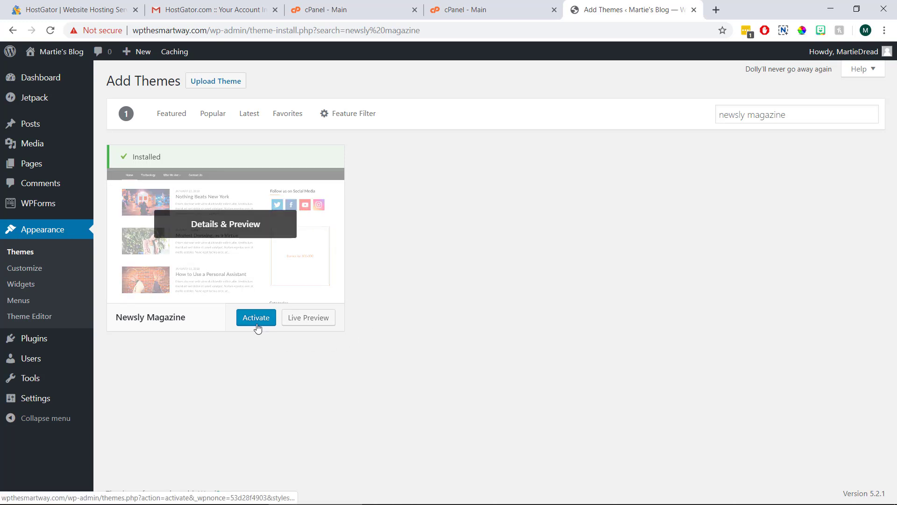
left_click(257, 327)
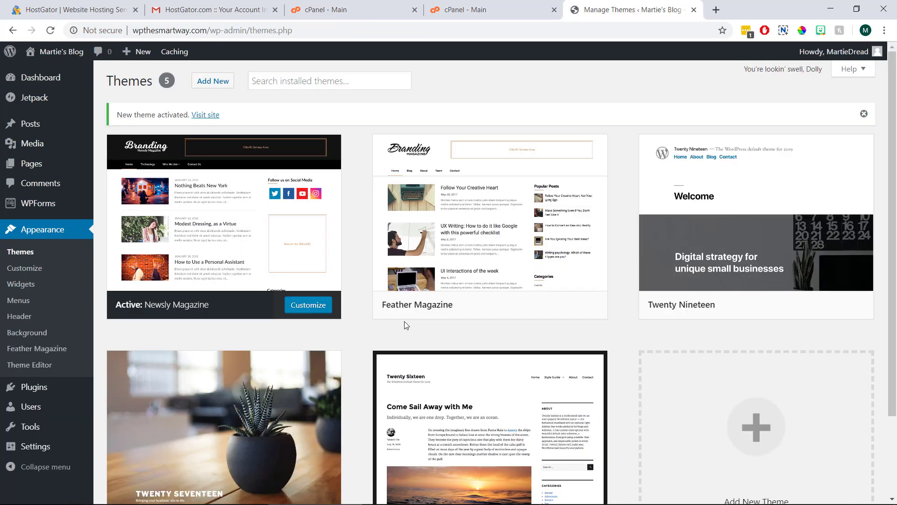
Step: View the live blog in the Newsly Magazine theme, then launch the Customizer
left_click(62, 49)
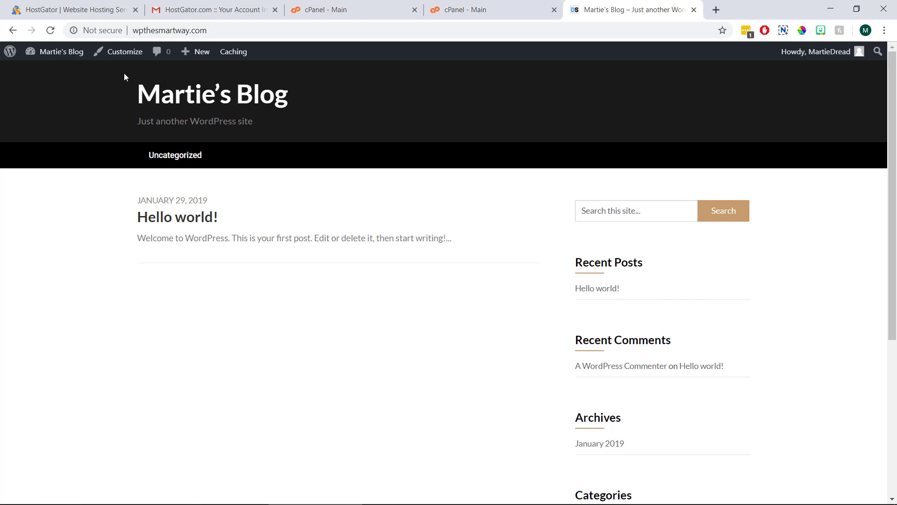
left_click(123, 52)
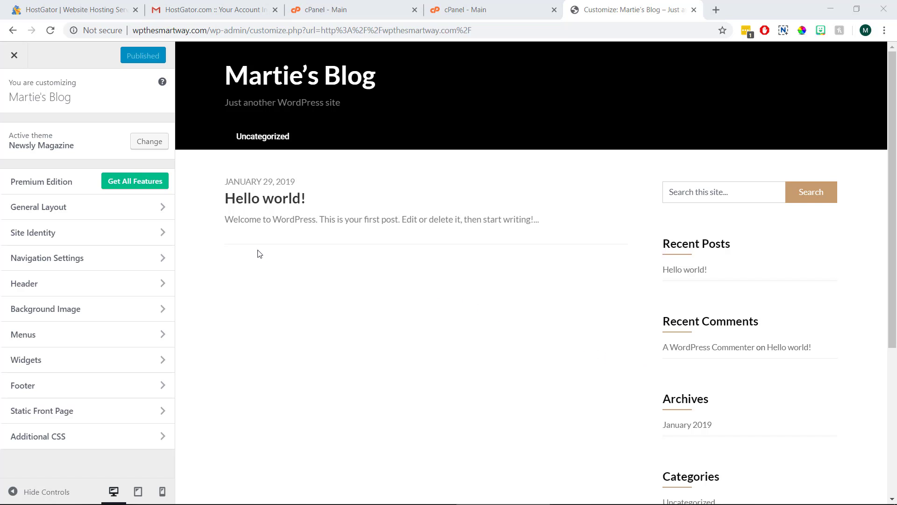
Step: In Site Identity, replace the site title with the owner's username
left_click(116, 244)
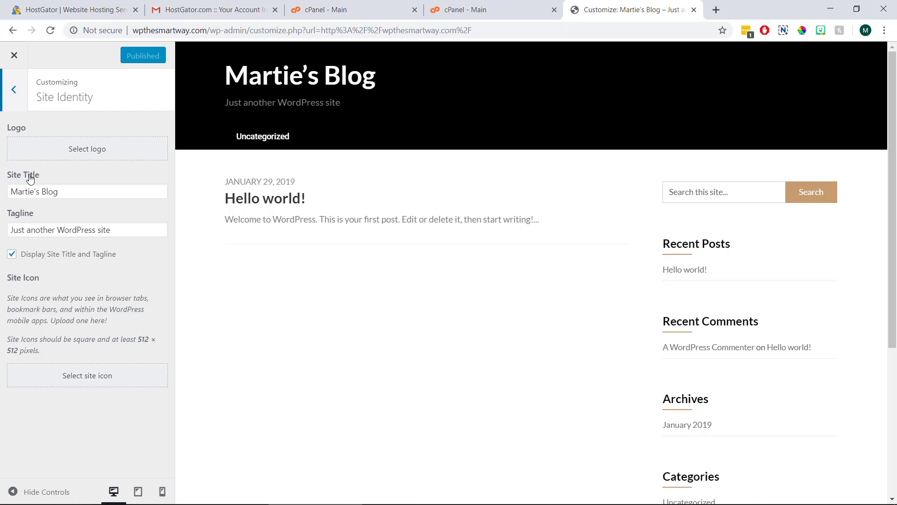
left_click_drag(66, 191, 6, 193)
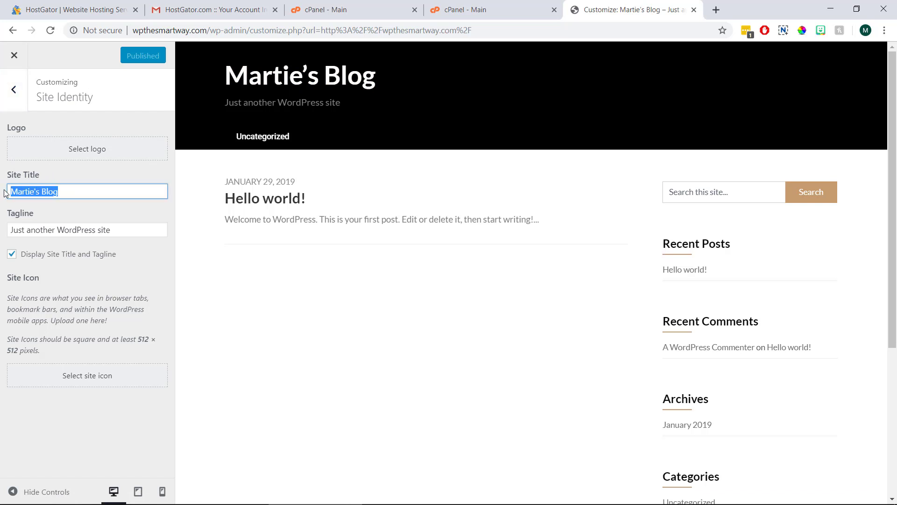
type("Martie")
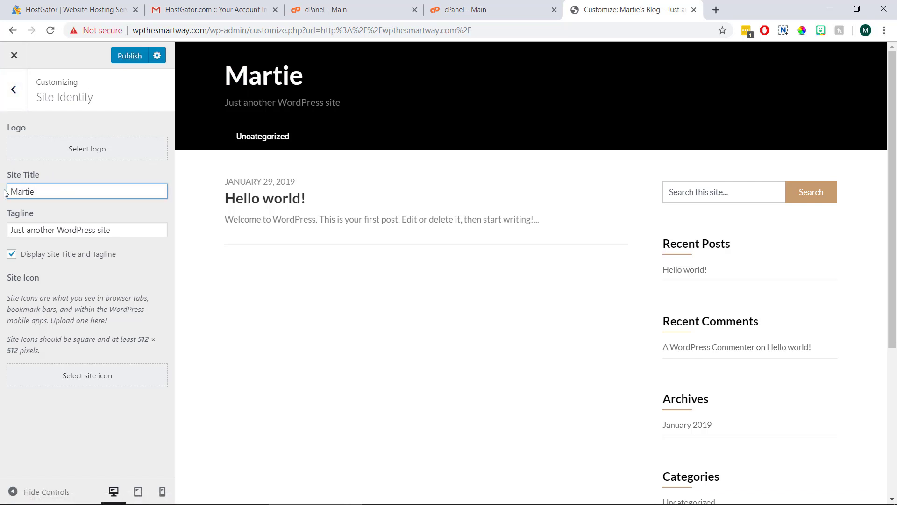
type("Dread")
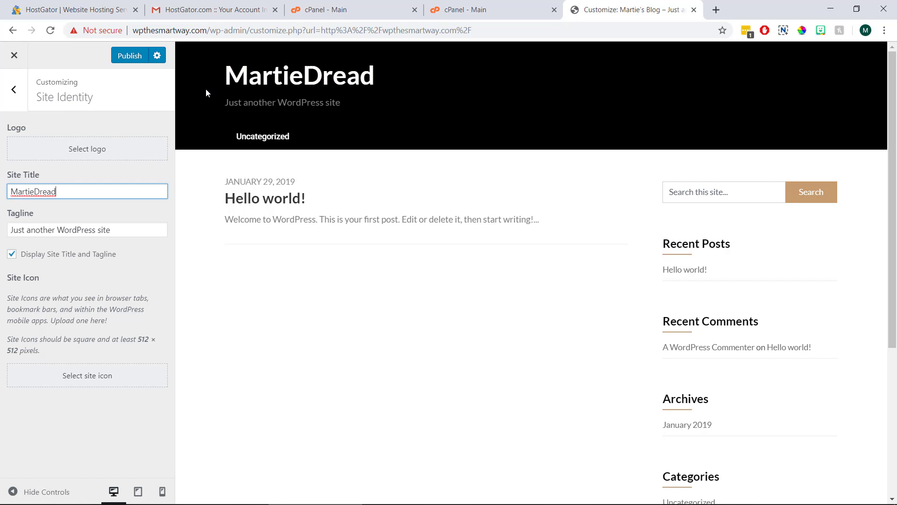
Step: Replace the tagline with 'Learning how to Start a Blog!'
left_click_drag(345, 102, 226, 102)
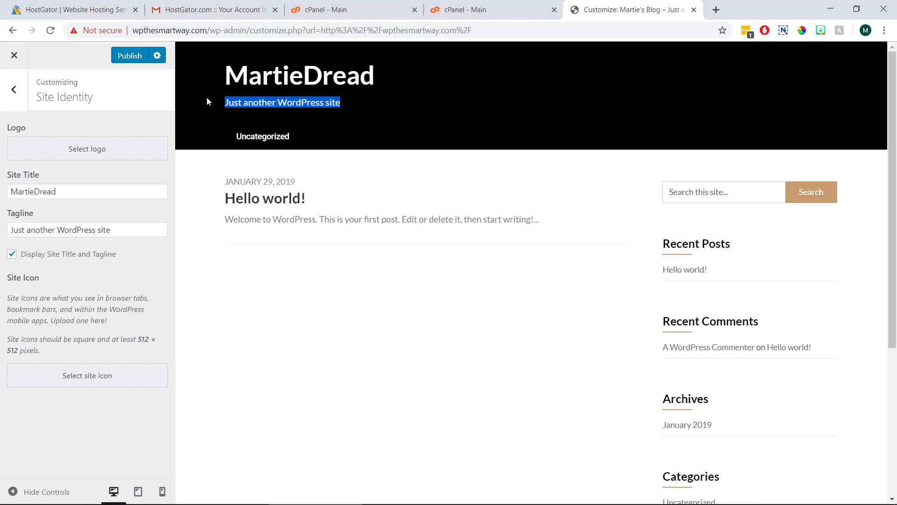
left_click(207, 101)
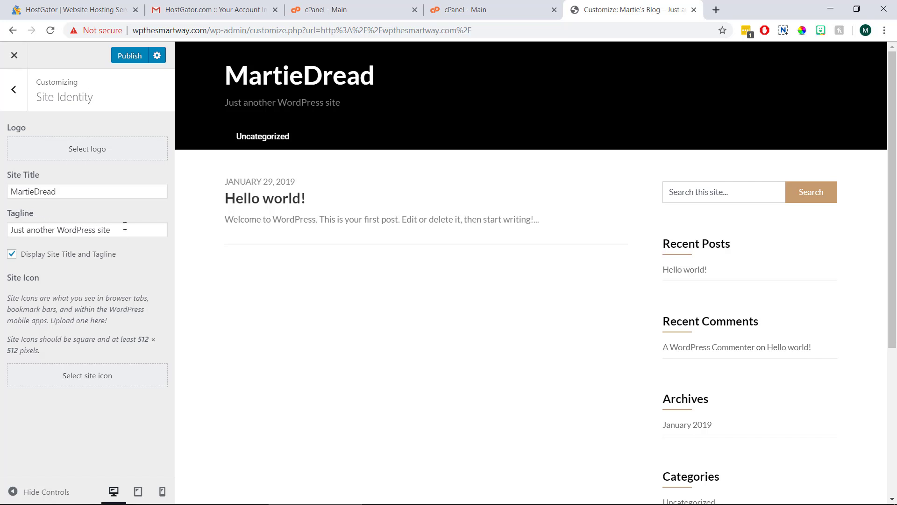
left_click_drag(126, 229, 1, 226)
type("Le")
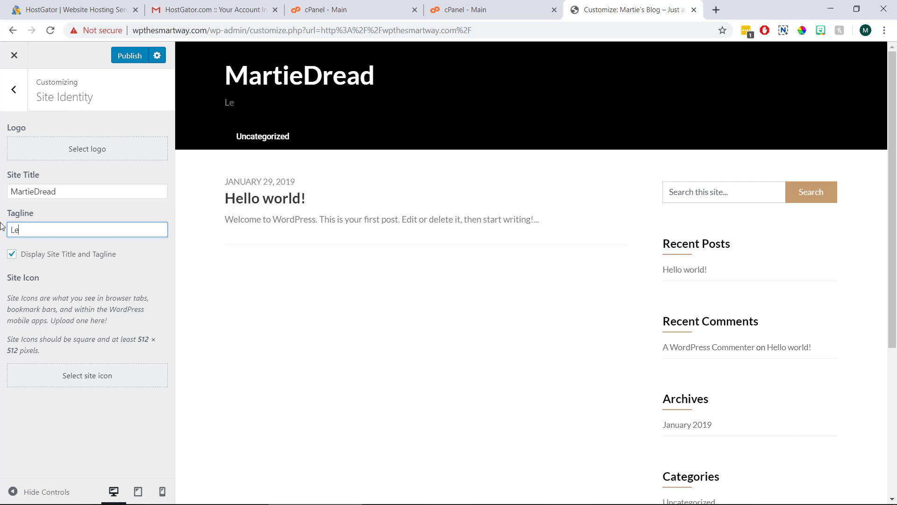
type("arning how t")
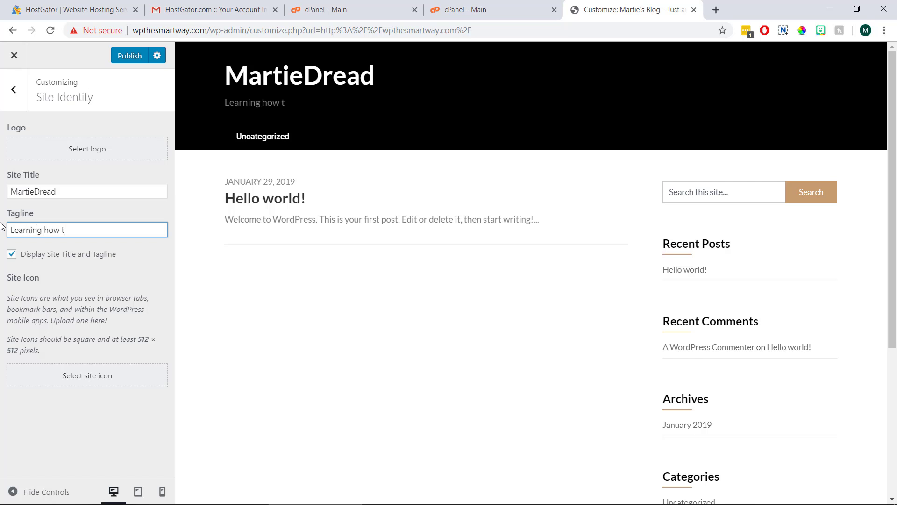
type("o Start a Blog")
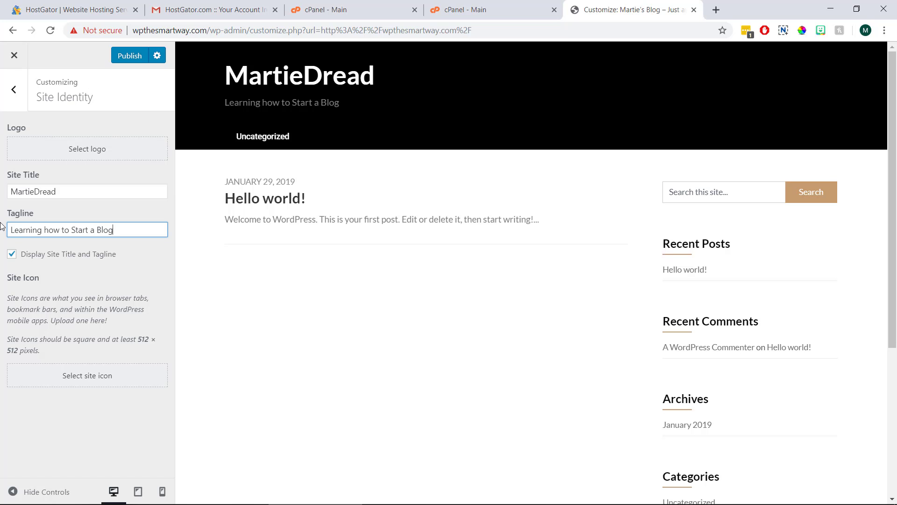
type("!")
Step: Upload the example logo image from the Desktop and set it as the uncropped site logo
left_click(105, 156)
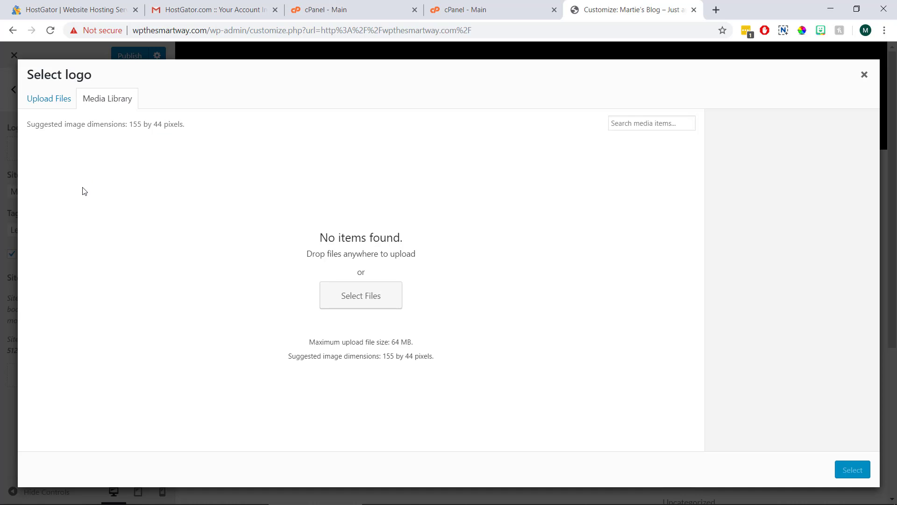
left_click(351, 297)
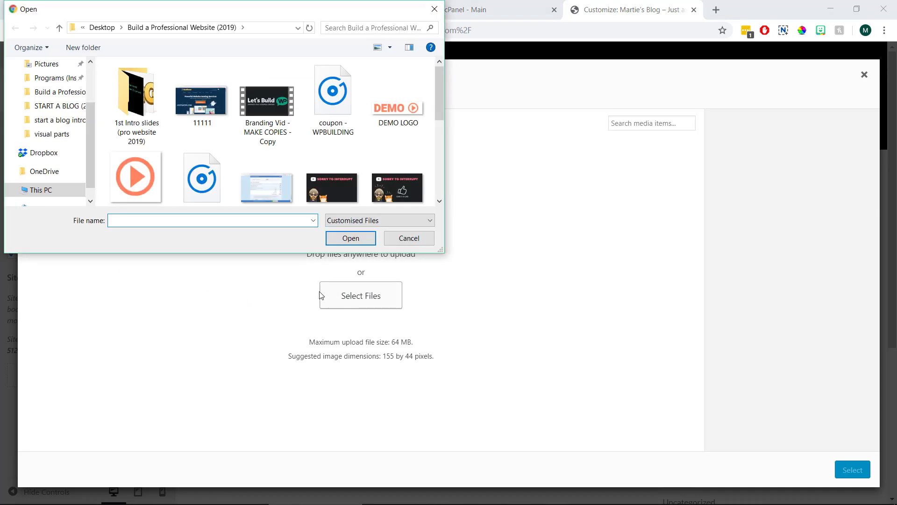
scroll(73, 117, "up", 1)
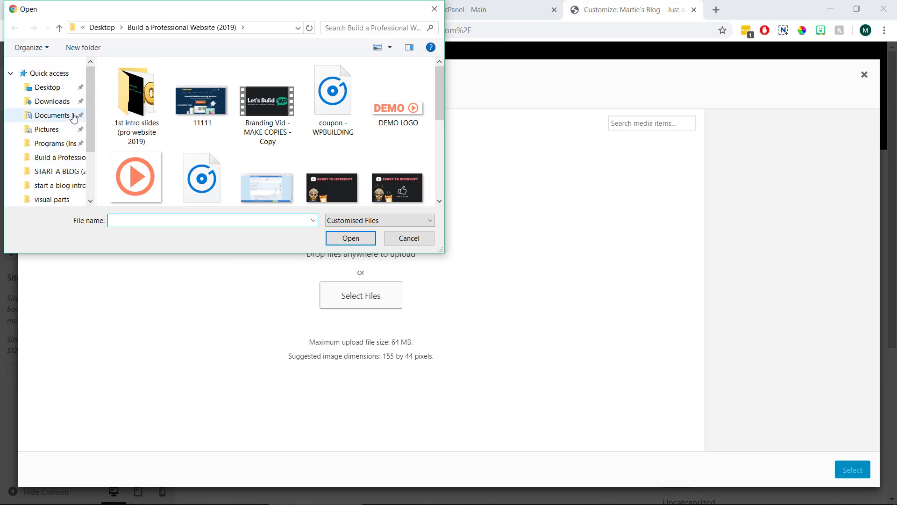
left_click(55, 88)
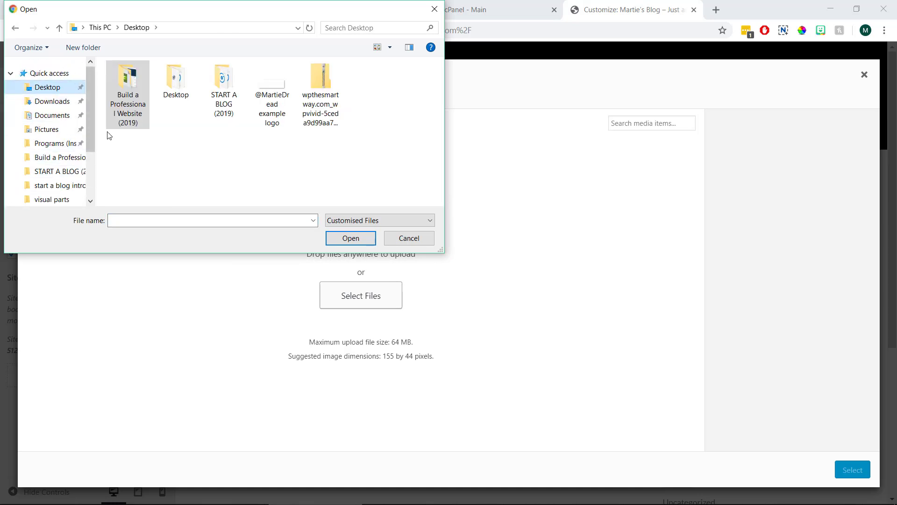
left_click(270, 102)
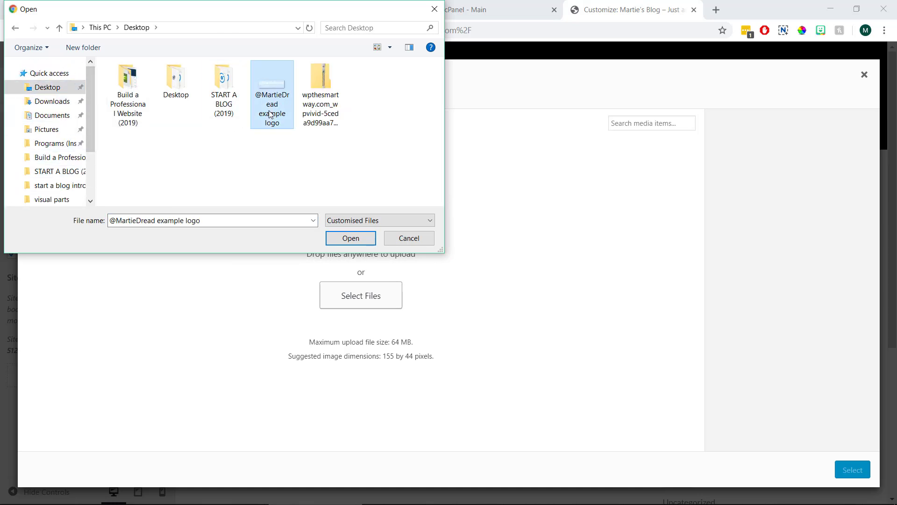
left_click(349, 238)
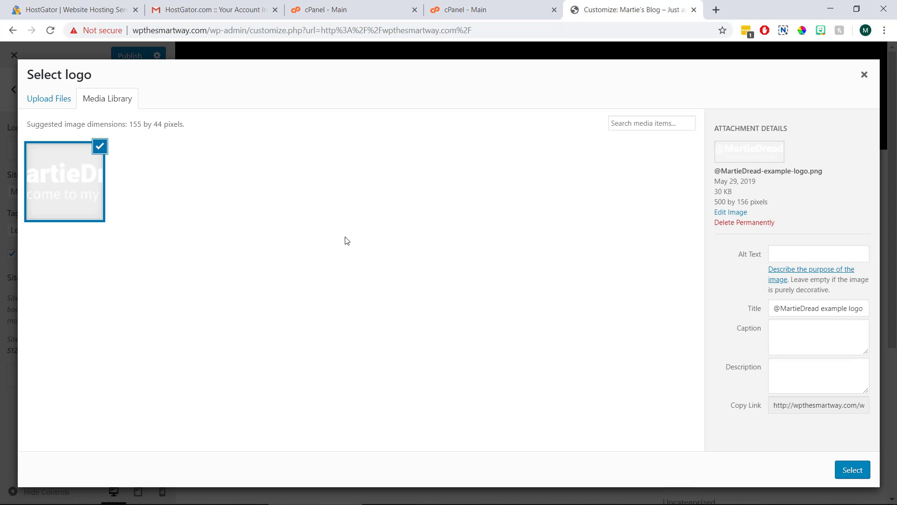
left_click(849, 471)
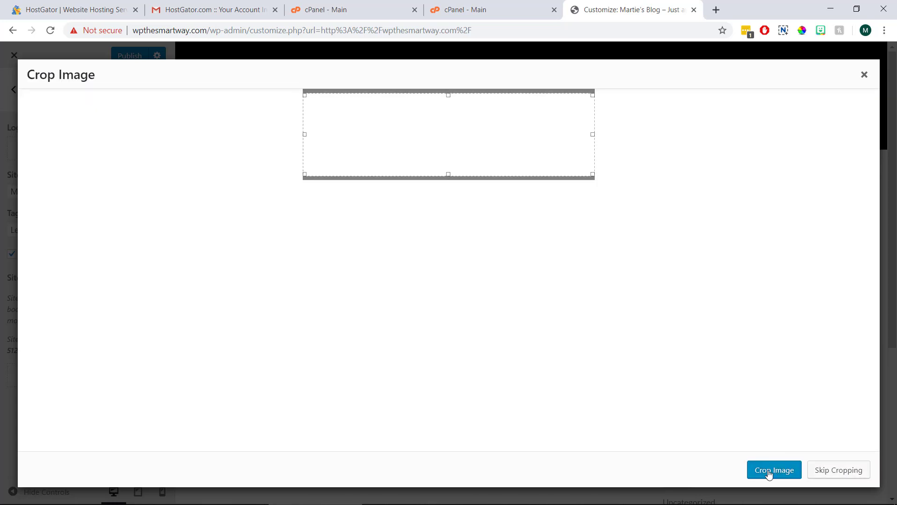
left_click(834, 473)
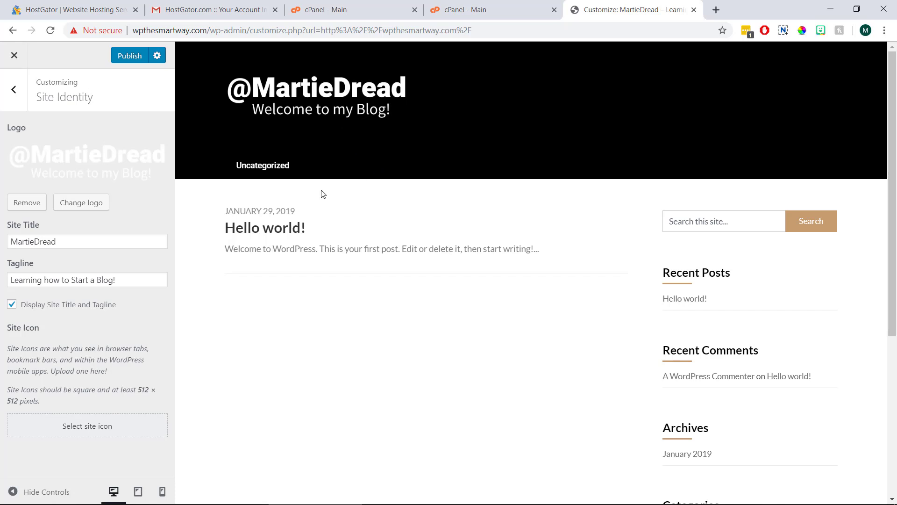
Step: Hide the site title and tagline, publish the change, and go back to the main Customizer menu
left_click(12, 305)
left_click(118, 55)
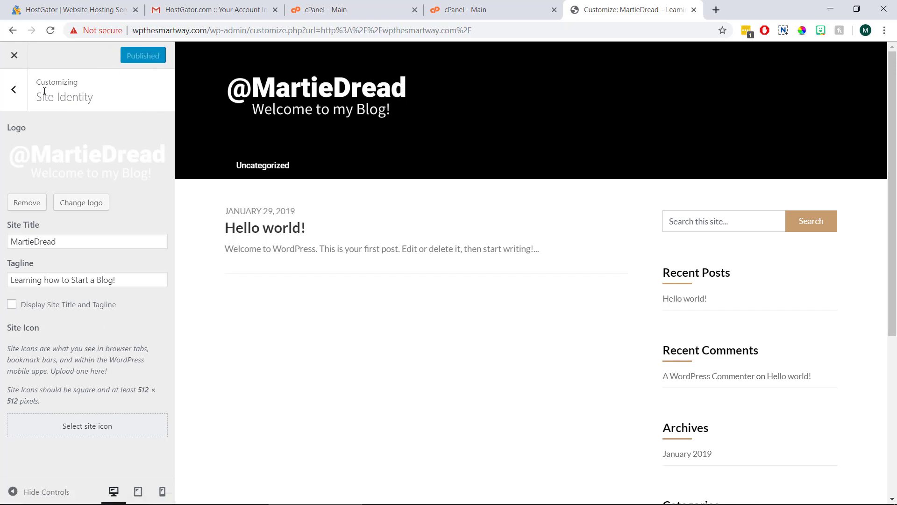
left_click(14, 96)
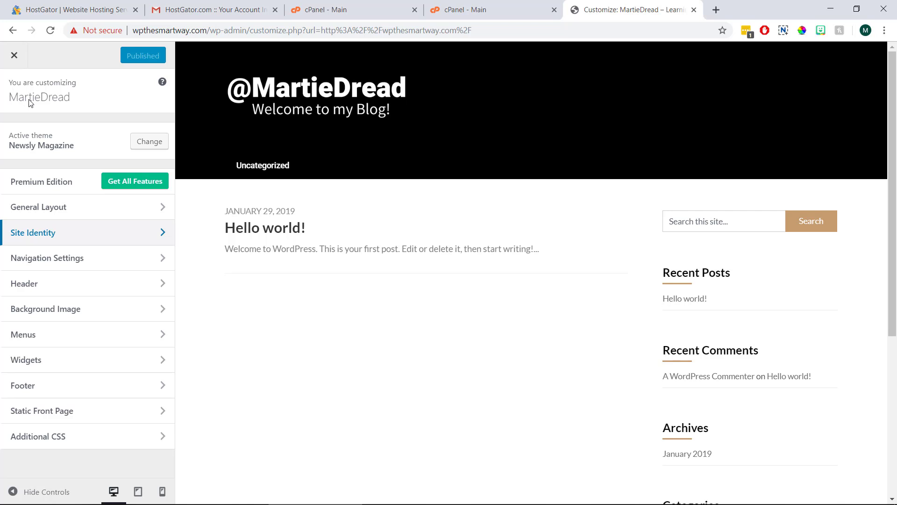
left_click(194, 202)
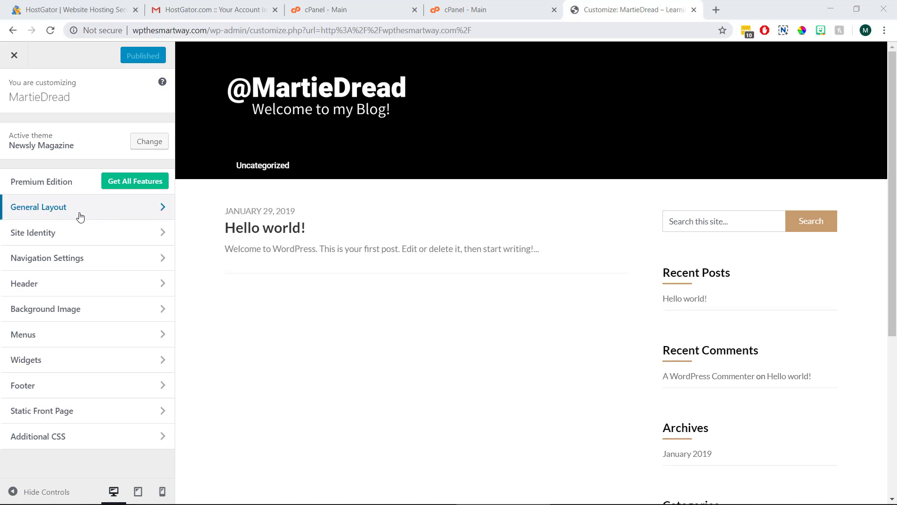
Step: Set the General Layout primary colour to teal #61afb5, publish it, and reload the page
left_click(112, 216)
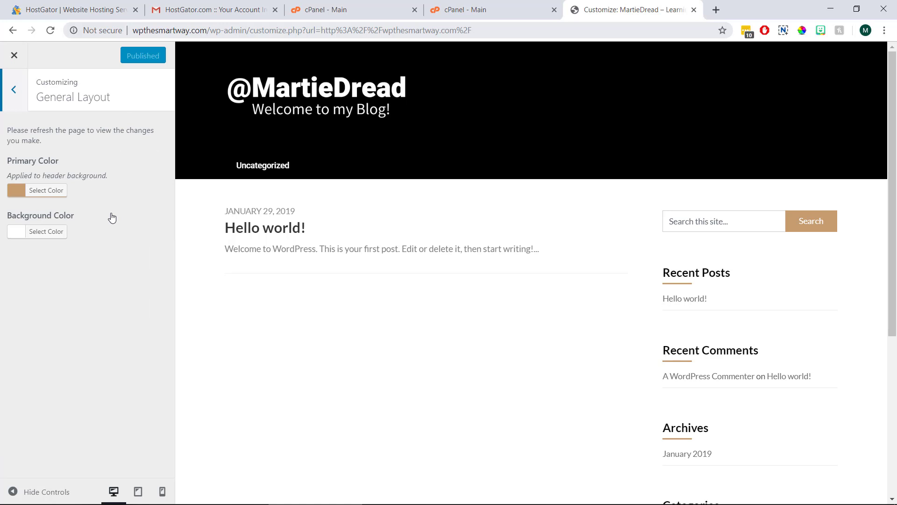
left_click(56, 191)
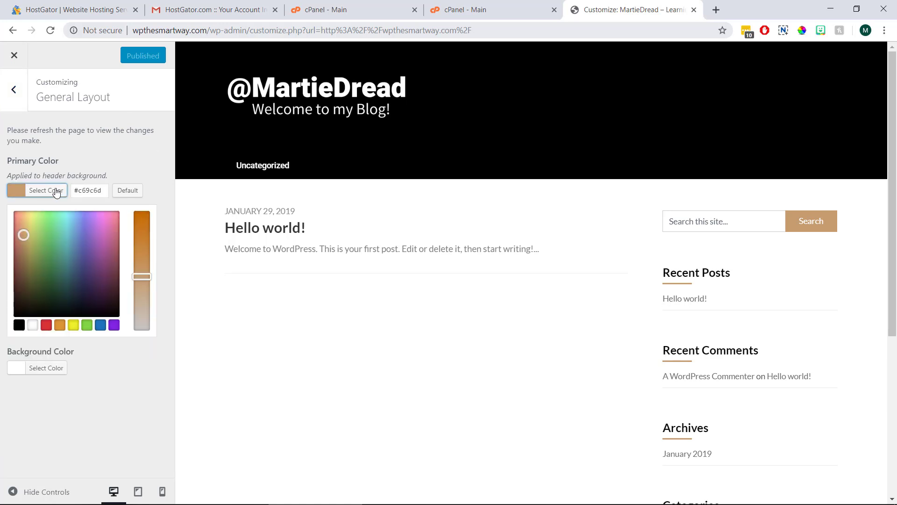
mouse_move(46, 246)
left_mouse_down()
mouse_move(64, 257)
mouse_move(77, 253)
mouse_move(68, 242)
left_mouse_up()
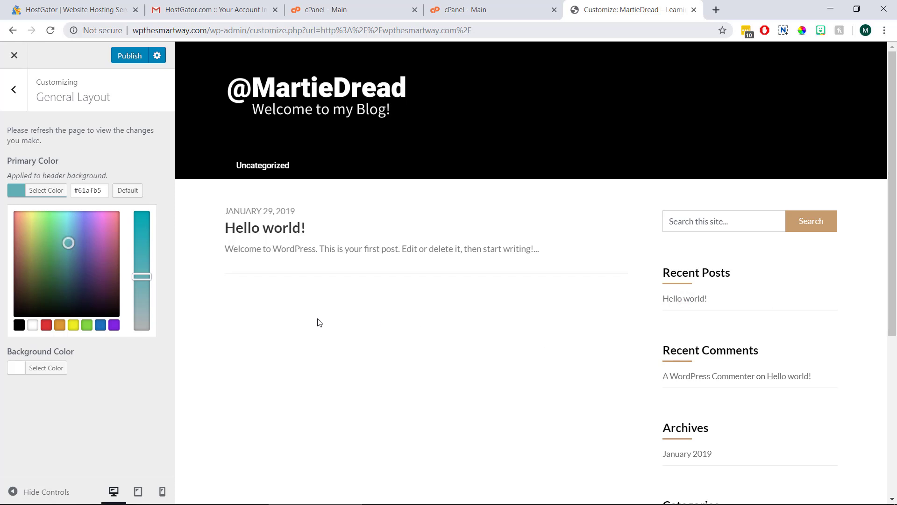
left_click(123, 62)
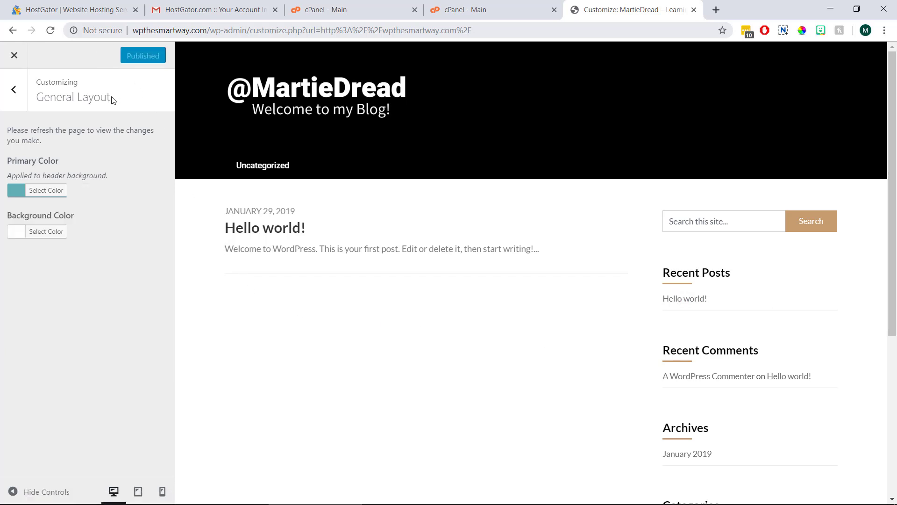
left_click(49, 31)
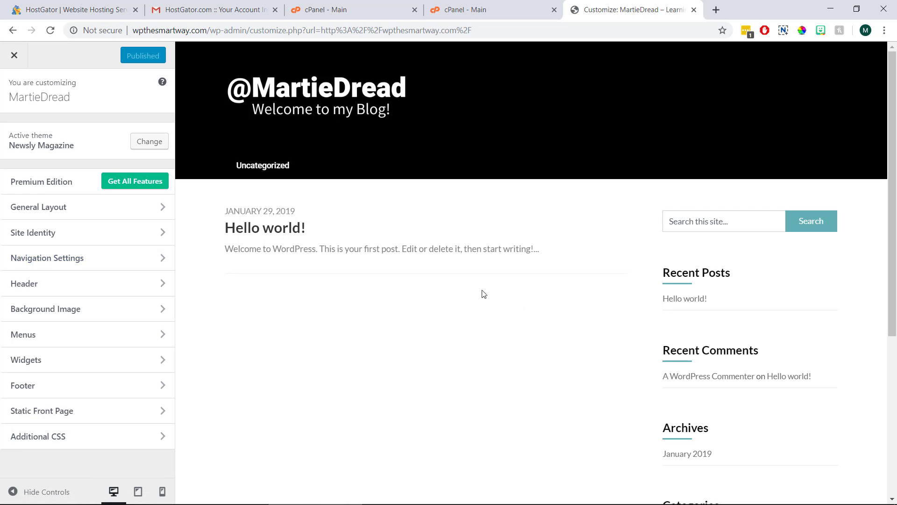
Step: Try a black page background, reset it to the default white, publish, and leave the Customizer
left_click(110, 208)
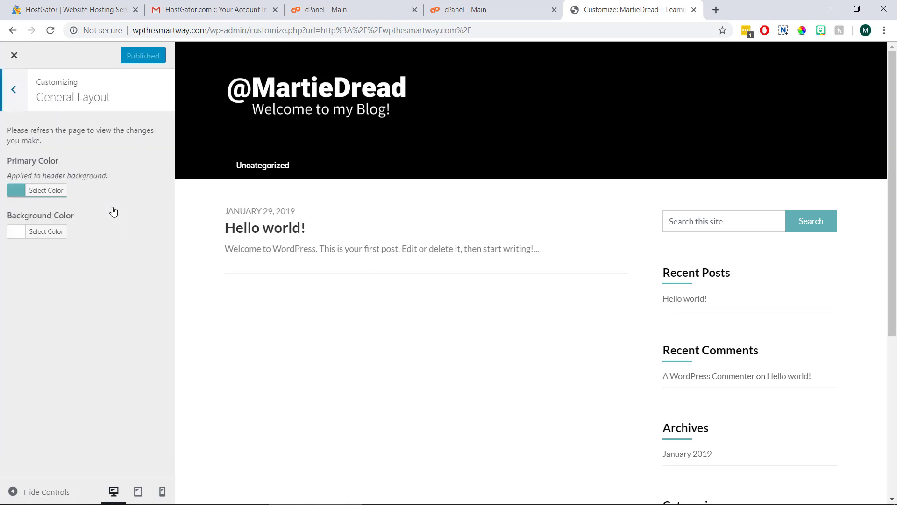
left_click(51, 232)
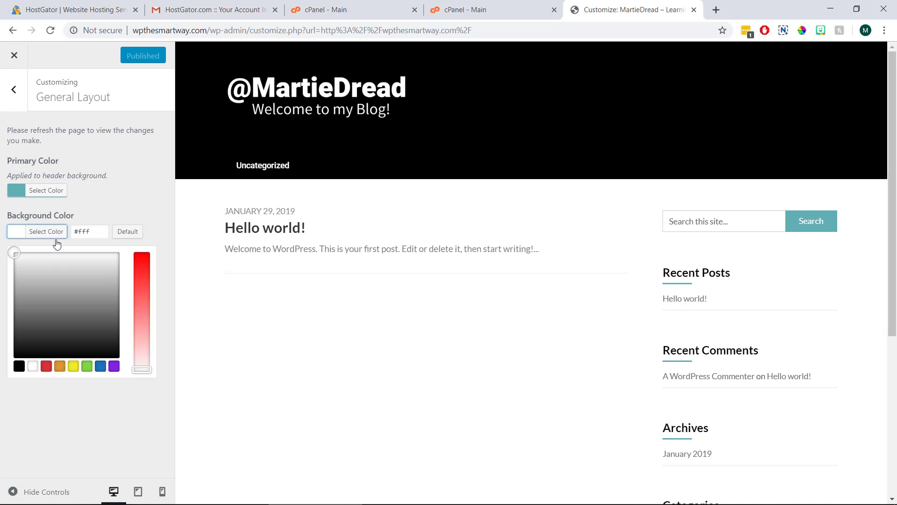
left_click(18, 368)
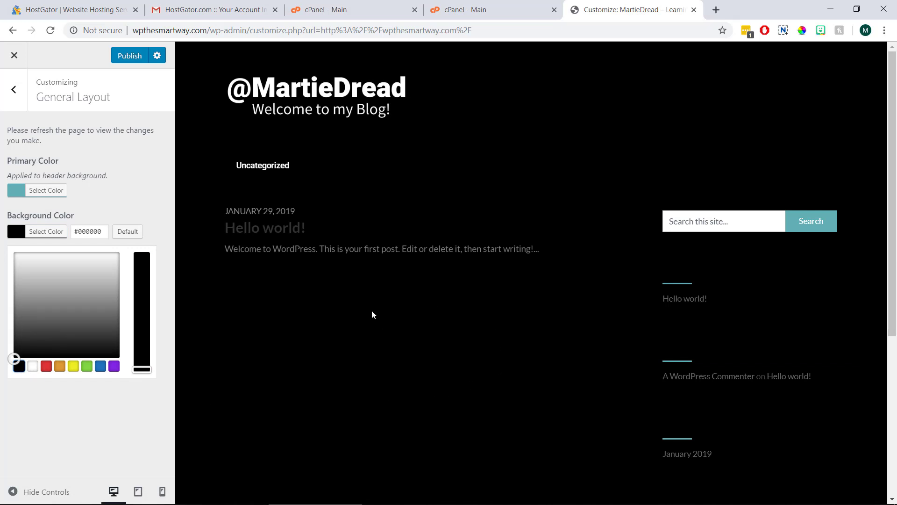
left_click(134, 234)
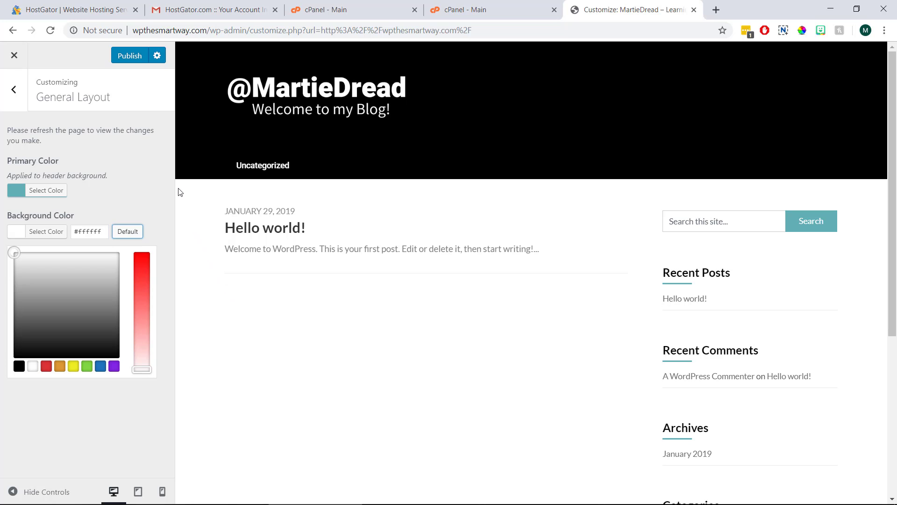
left_click(129, 57)
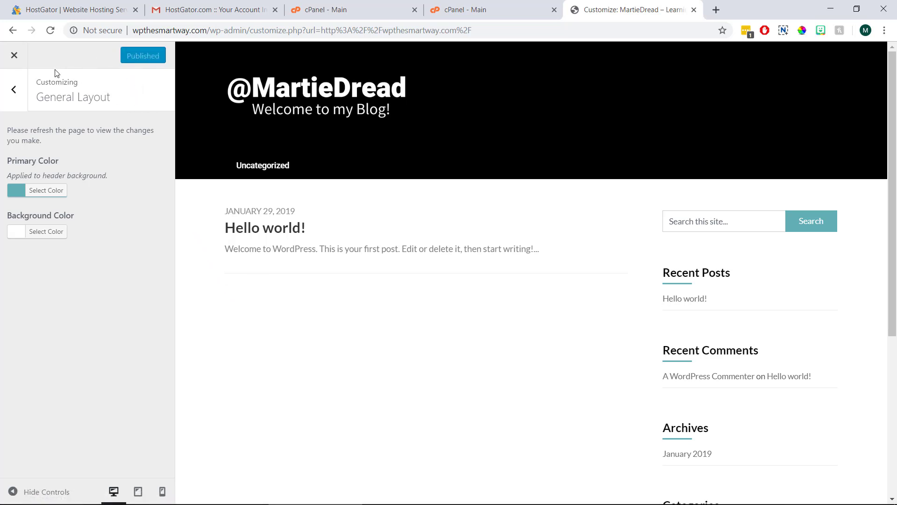
left_click(14, 57)
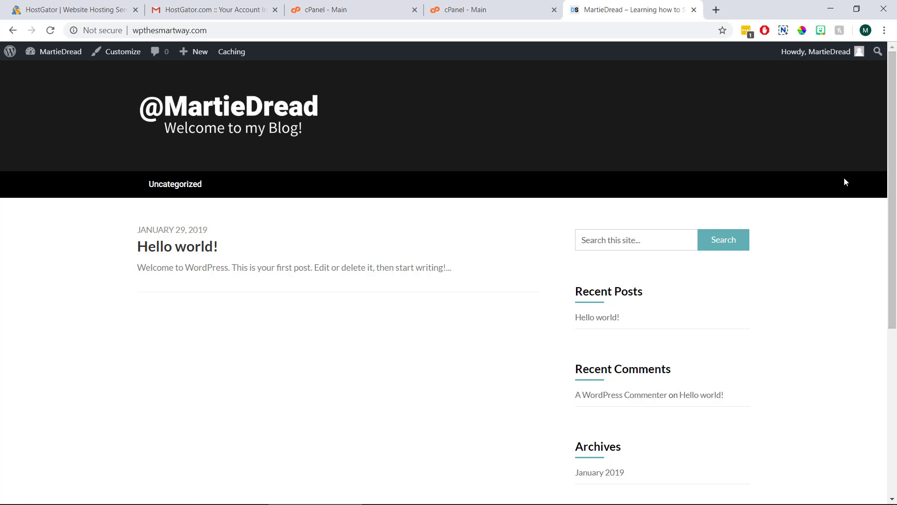
Step: Go to the admin Dashboard from the site name menu in the admin bar
left_click(60, 62)
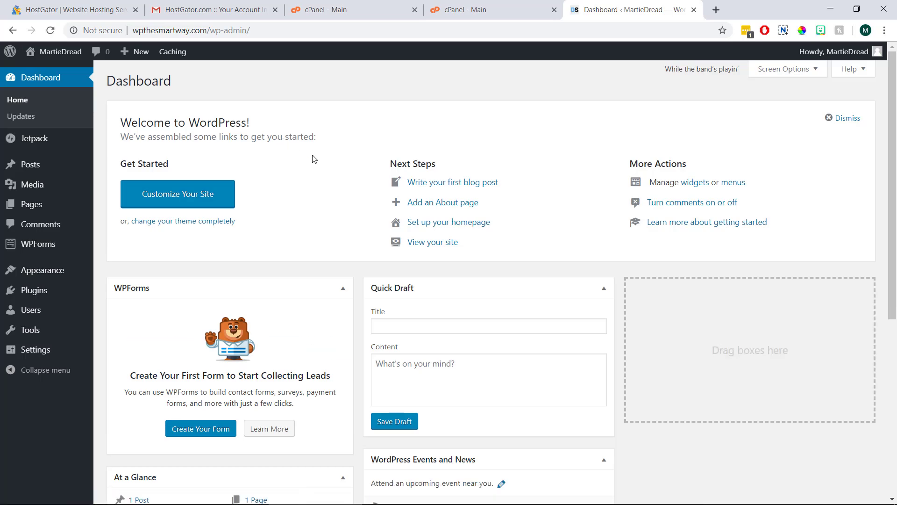
Step: Trash the Hello world! post, check the now-empty live site, and return to the Dashboard
left_click(64, 165)
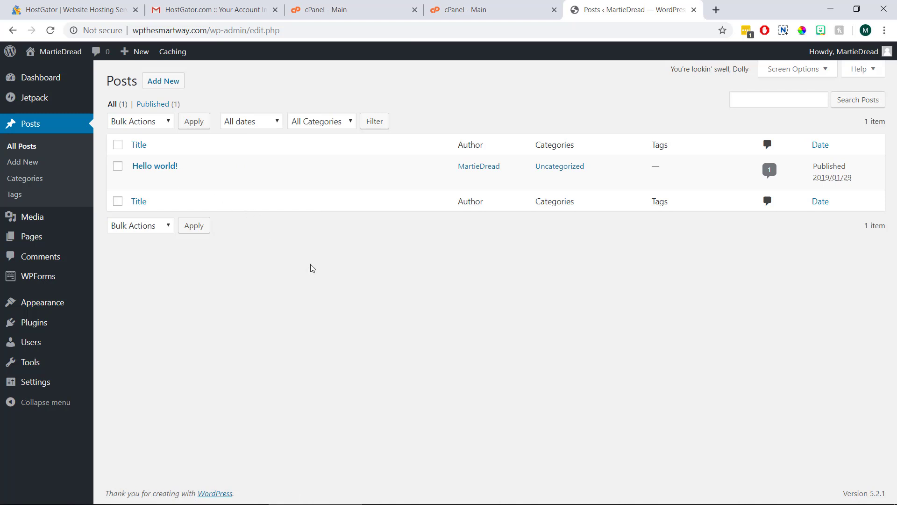
left_click(197, 181)
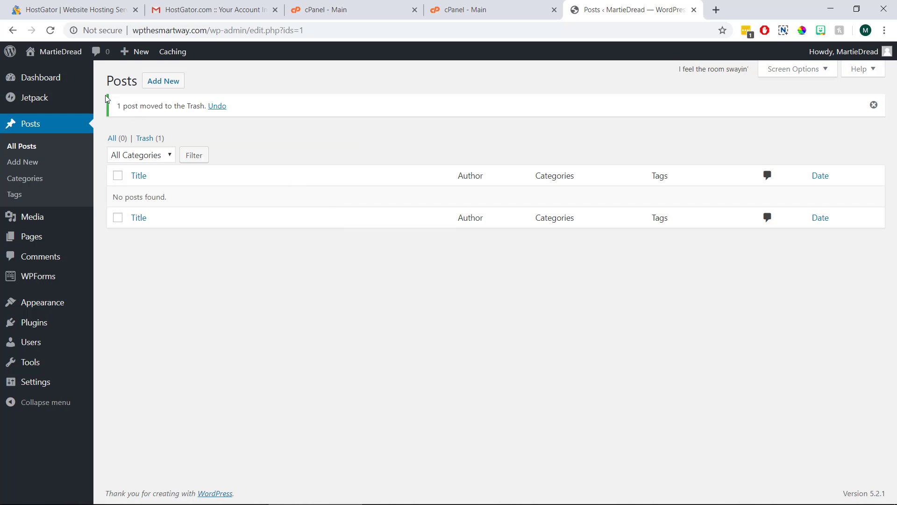
left_click(59, 52)
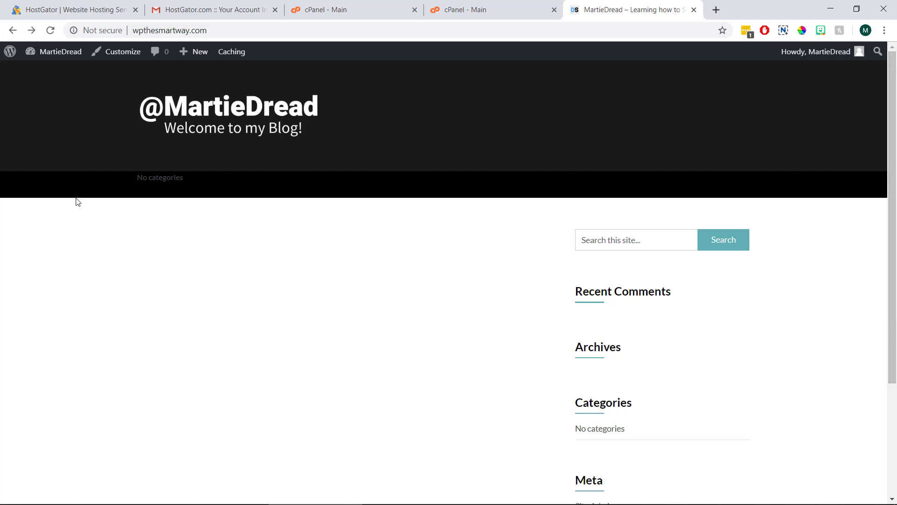
left_click(68, 55)
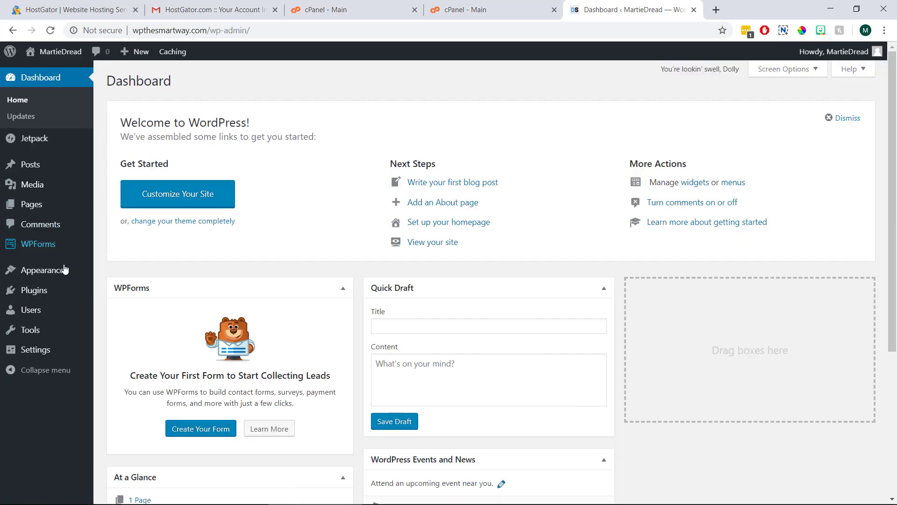
Step: Select every installed plugin and deactivate them all with Bulk Actions
left_click(63, 288)
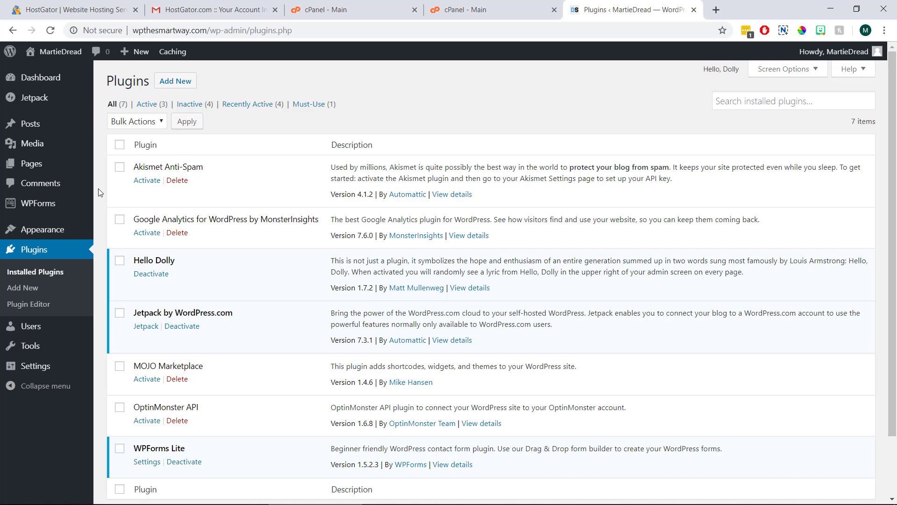
left_click(120, 146)
left_click(156, 125)
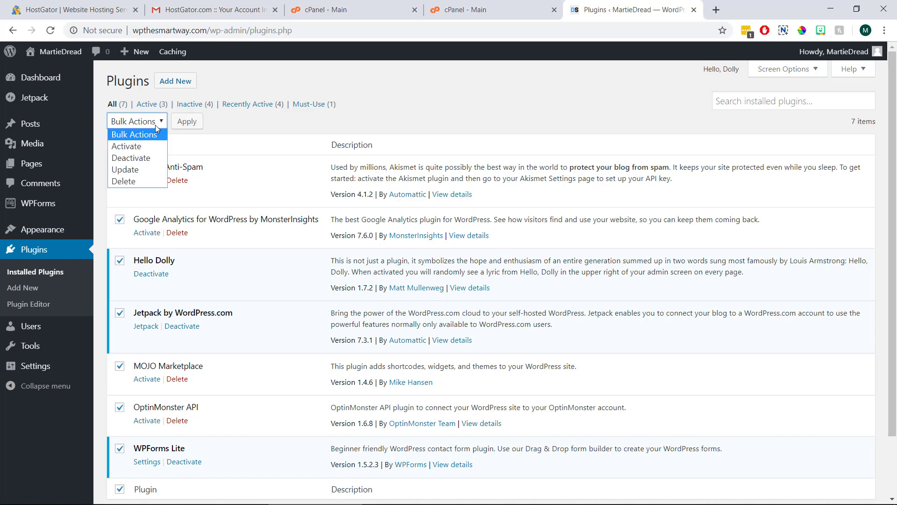
left_click(149, 159)
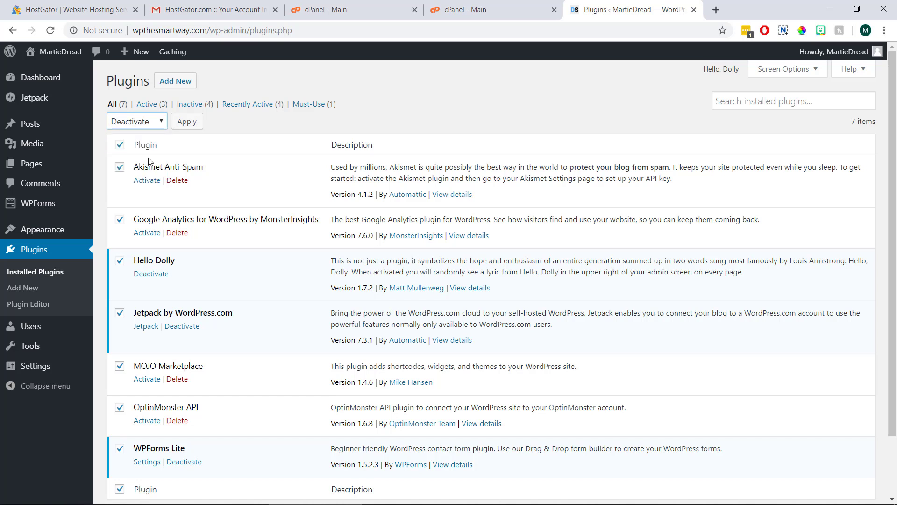
left_click(188, 124)
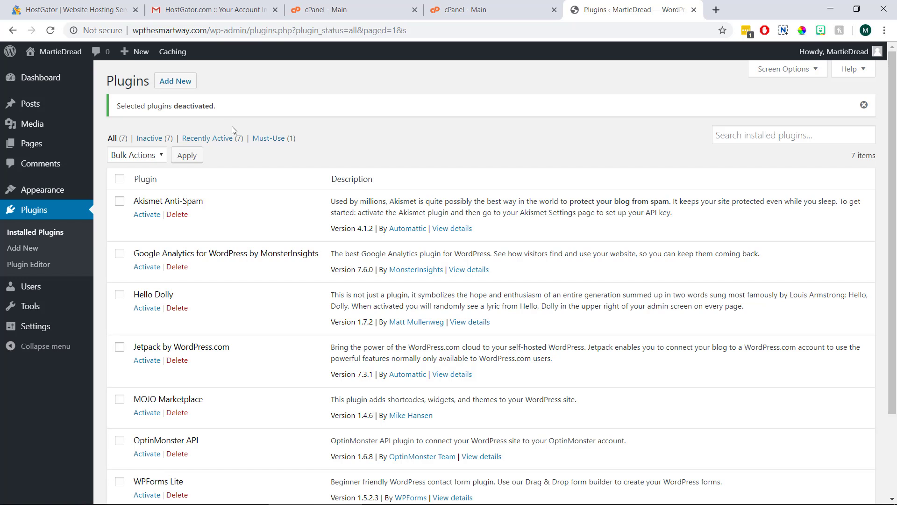
Step: Bulk-delete all seven deactivated plugins and confirm the deletion
left_click(119, 180)
left_click(147, 157)
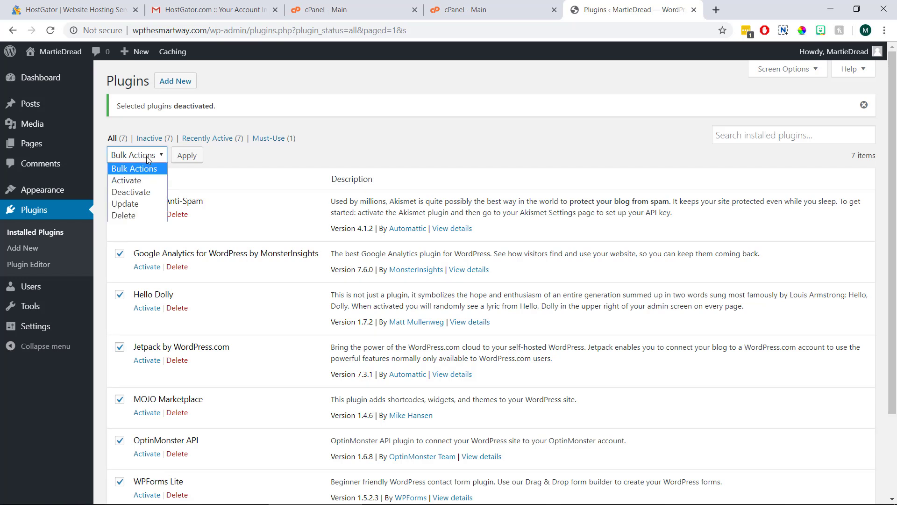
left_click(132, 215)
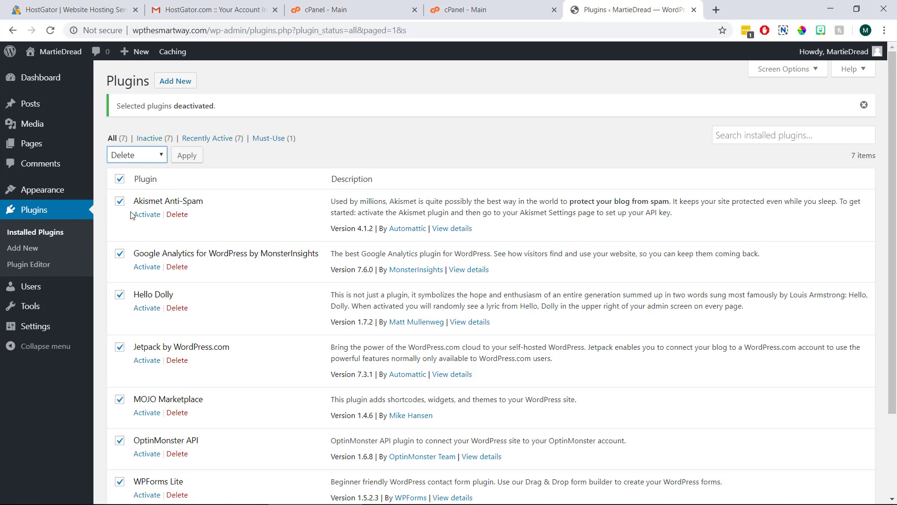
left_click(189, 157)
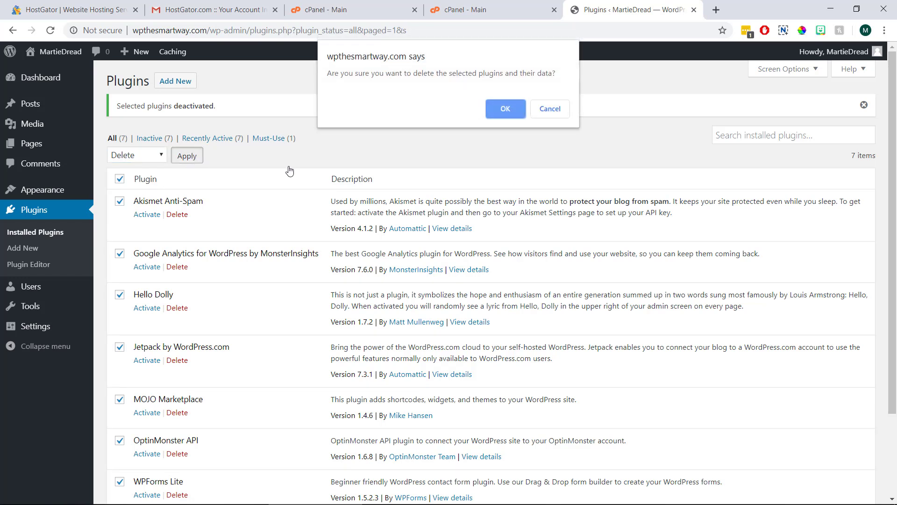
left_click(497, 110)
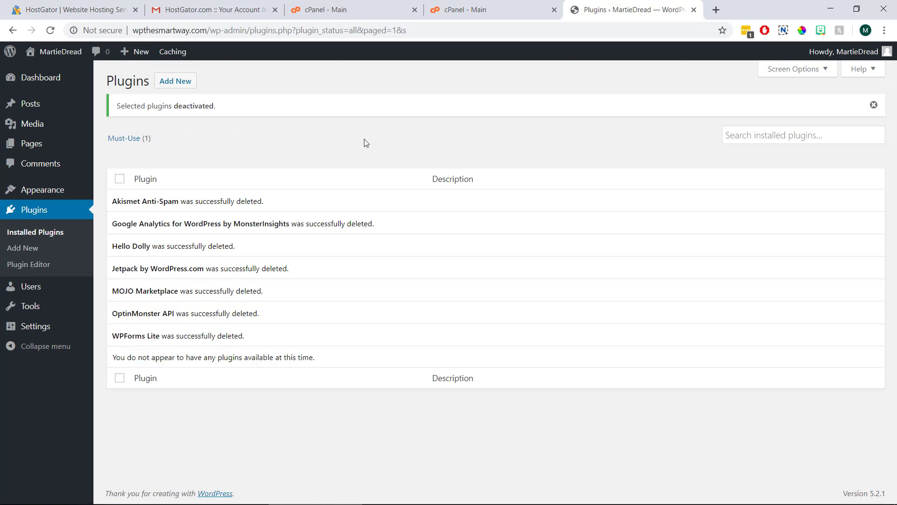
Step: Search for 'classic editor', install and activate it, then start a new post
left_click(187, 83)
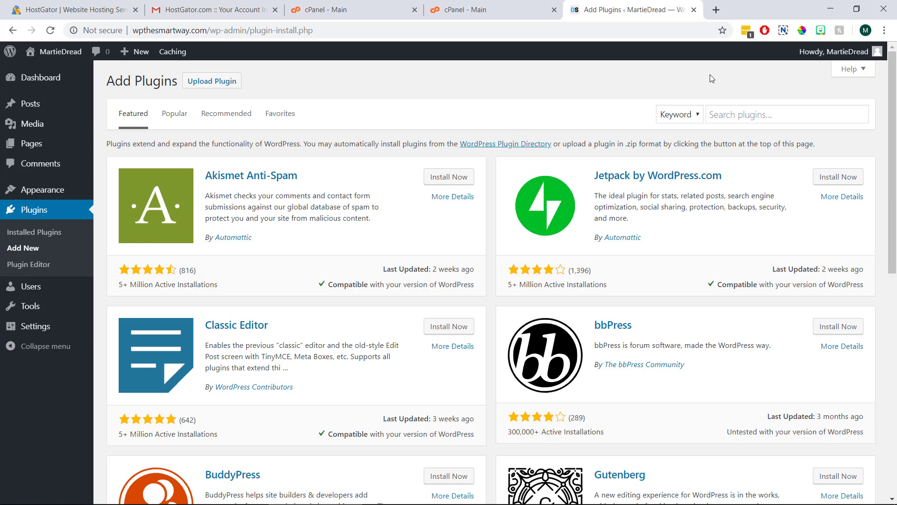
left_click(721, 113)
type("classic editor")
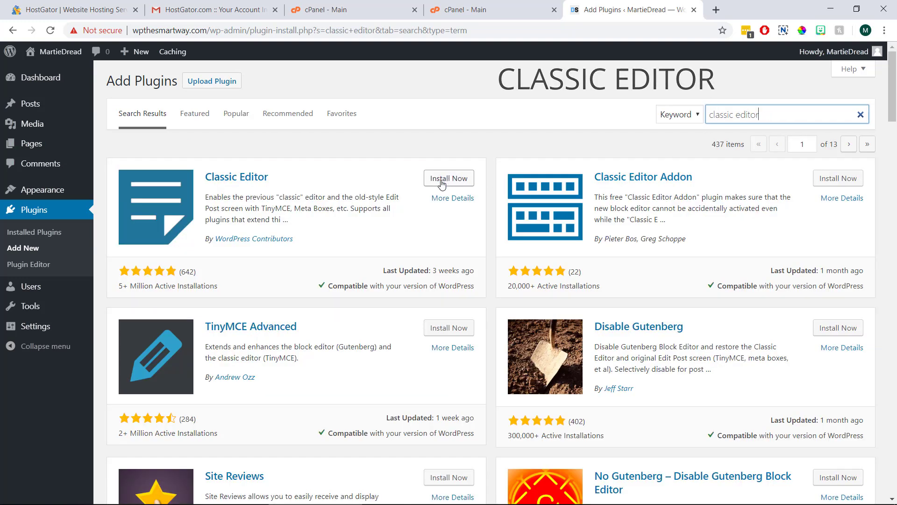
left_click(442, 179)
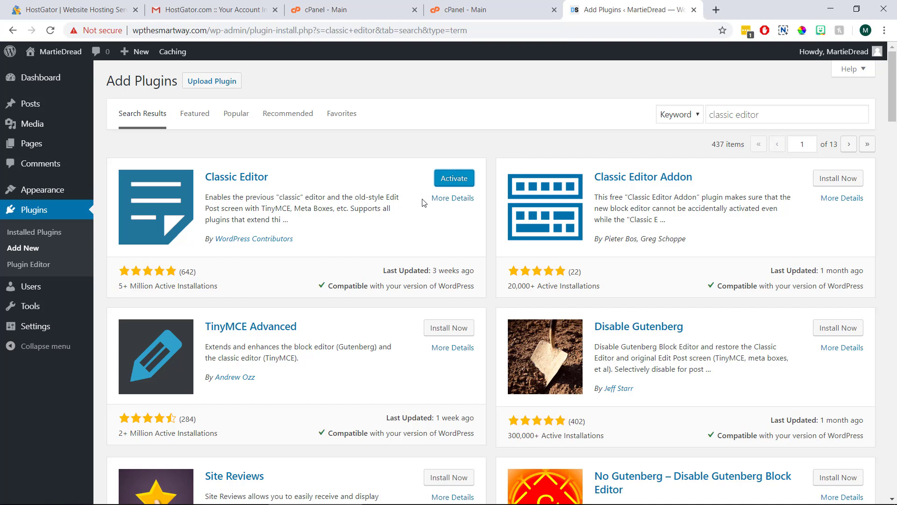
left_click(454, 183)
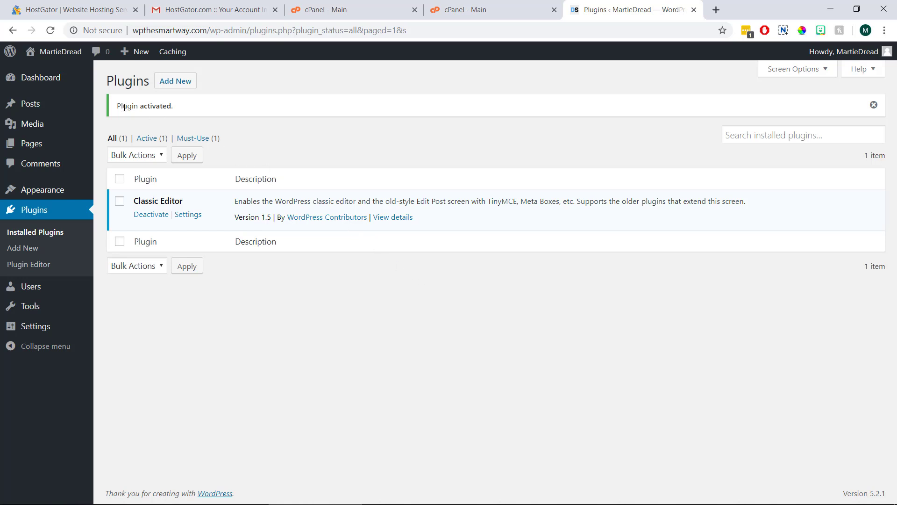
mouse_move(55, 105)
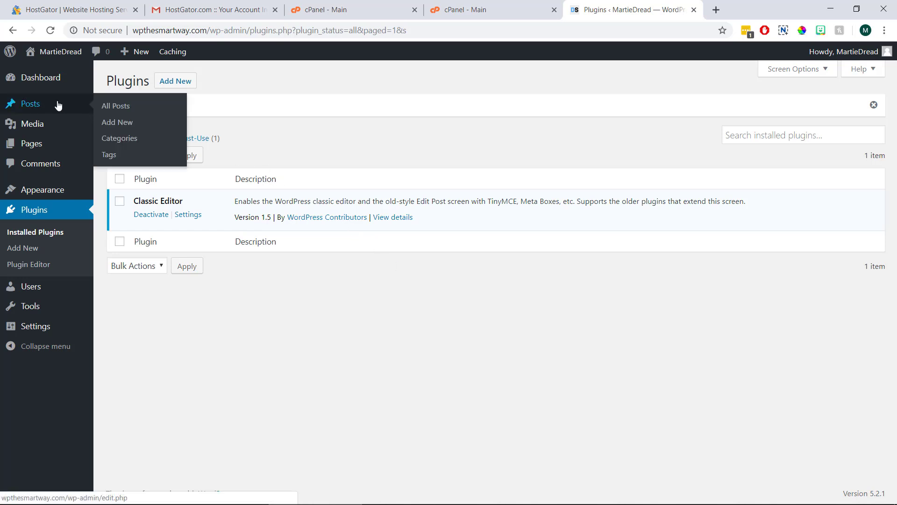
left_click(132, 127)
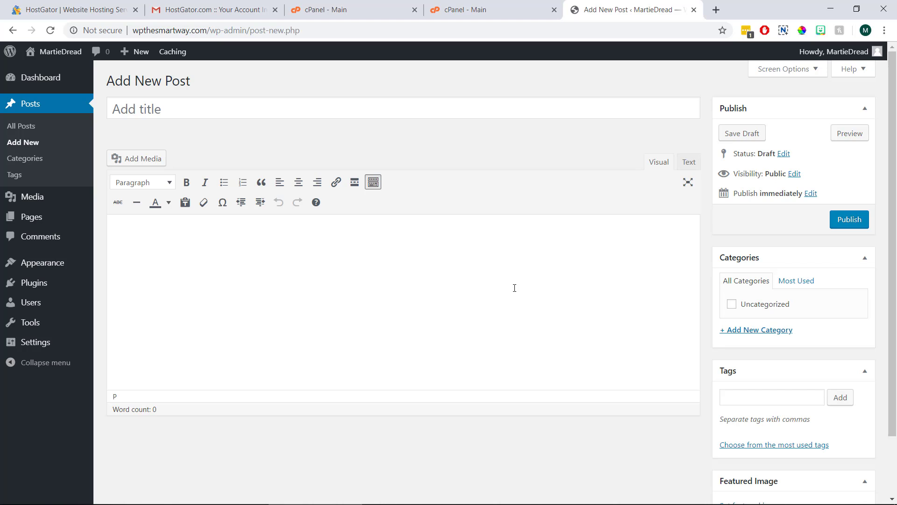
Step: Title the post 'How to Start a Blog with WordPress' and type 'Start typing our post...' as body text
left_click(393, 109)
type("How to Start ")
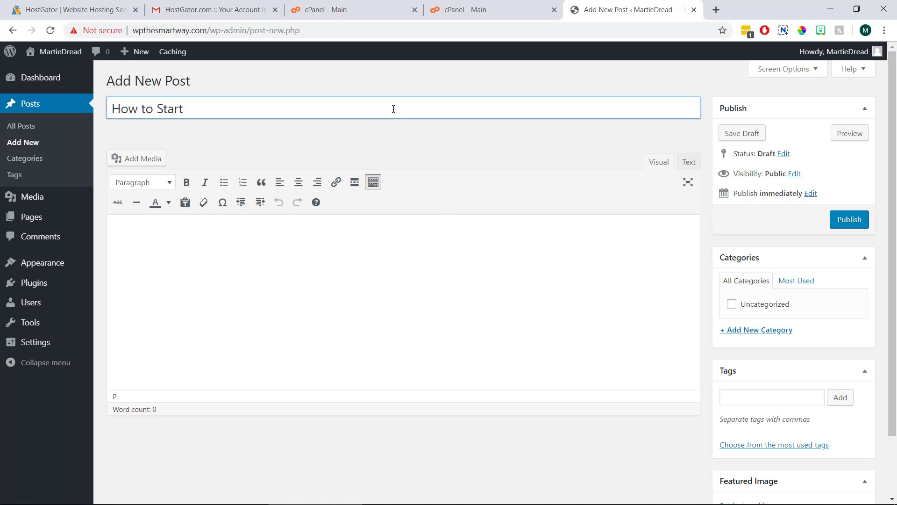
type("a Blog with WordPress")
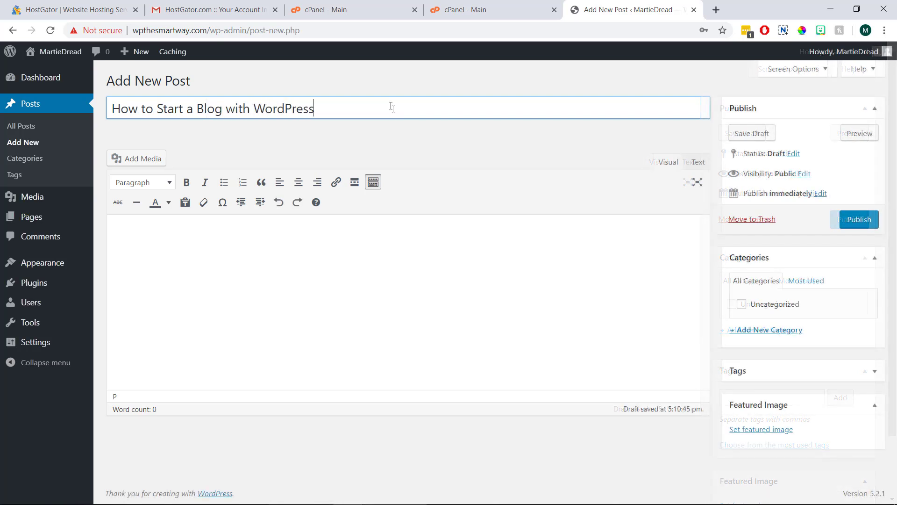
left_click(316, 250)
type("S")
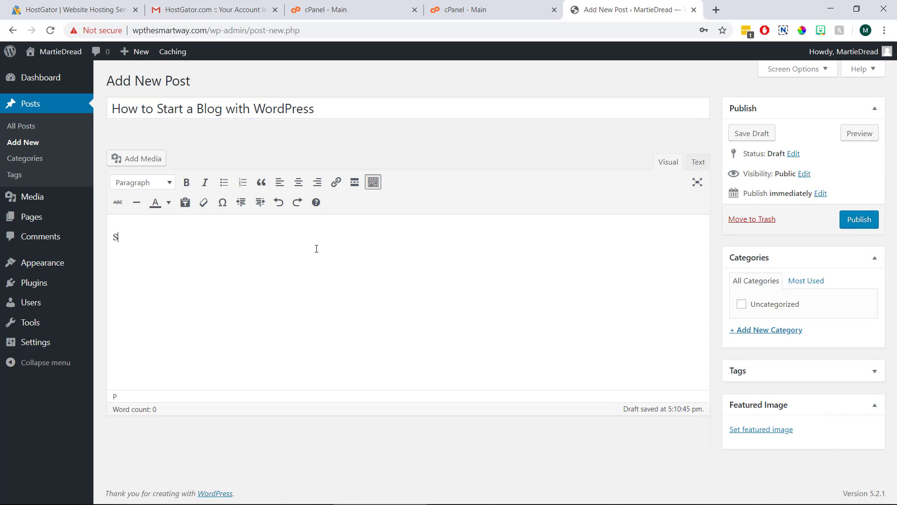
type("tart typing our post...")
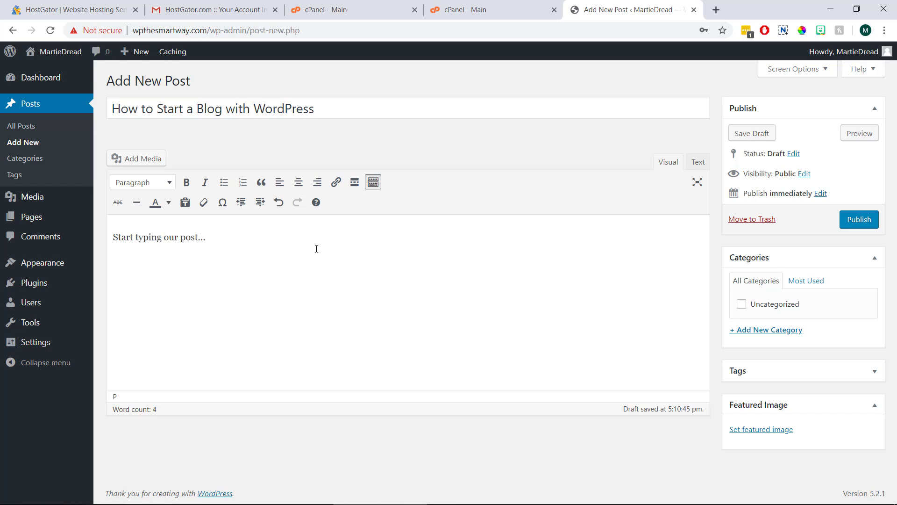
Step: Replace the placeholder body text with the pasted draft article
left_click_drag(217, 236, 104, 236)
right_click(146, 236)
left_click(173, 290)
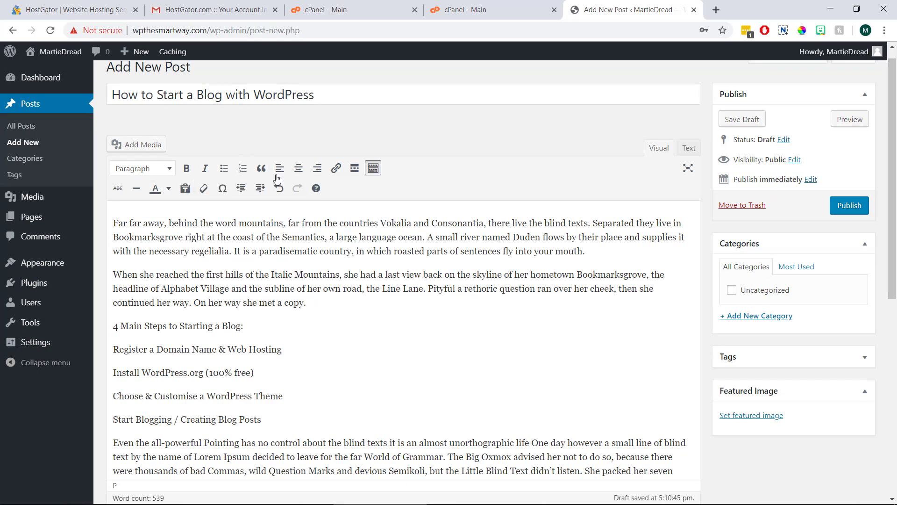
left_click(374, 173)
left_click(374, 174)
Step: Bold 'word mountains', italicise 'Semantics', and make the four blog steps a numbered list
left_click_drag(283, 223, 215, 223)
left_click(187, 168)
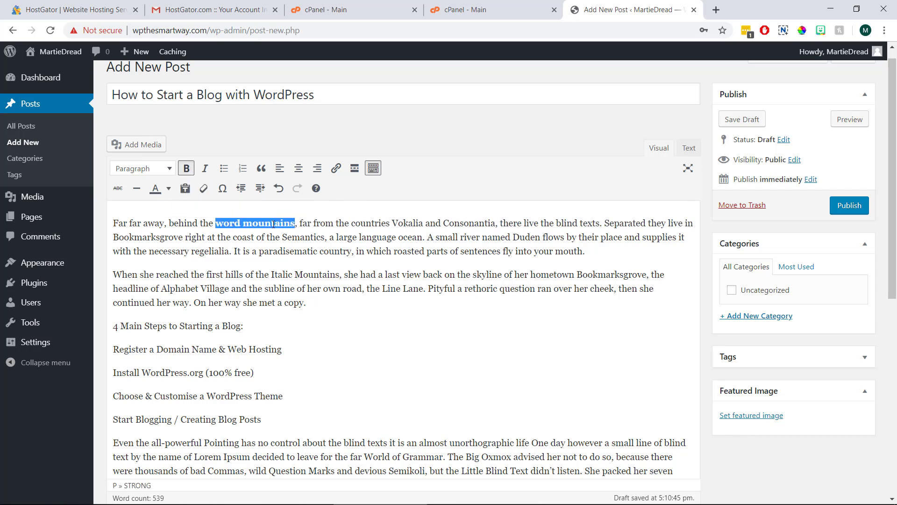
left_click_drag(282, 237, 325, 237)
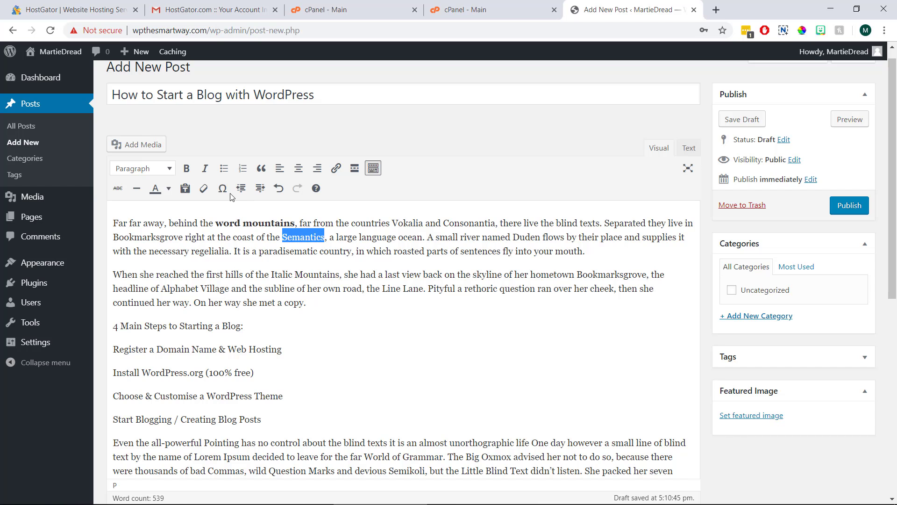
left_click(205, 168)
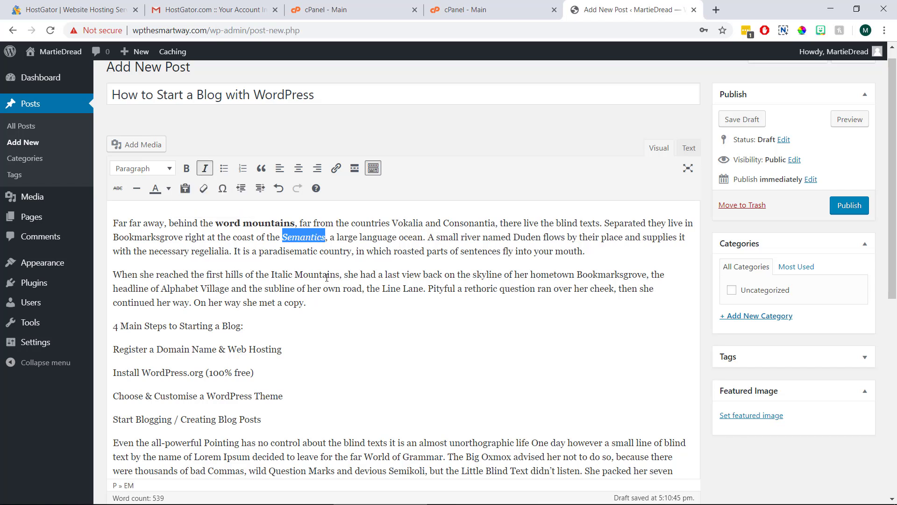
left_click_drag(264, 421, 112, 350)
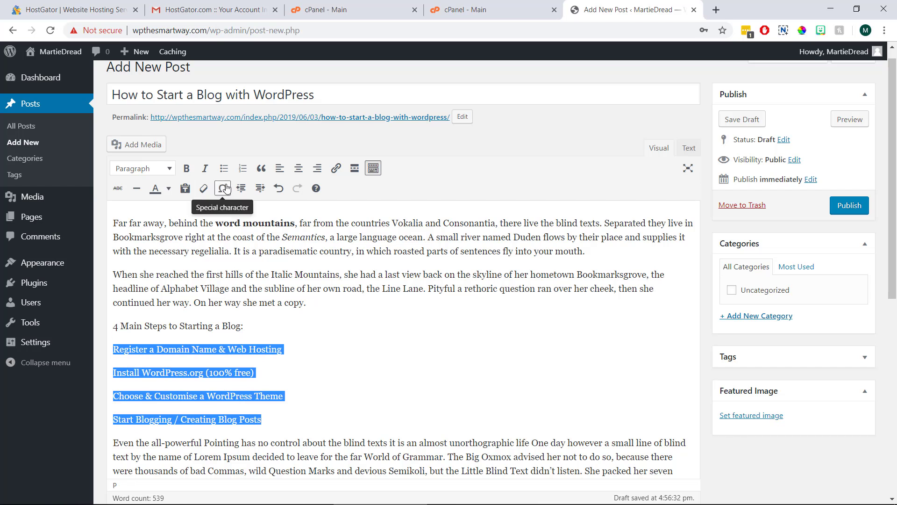
left_click(242, 169)
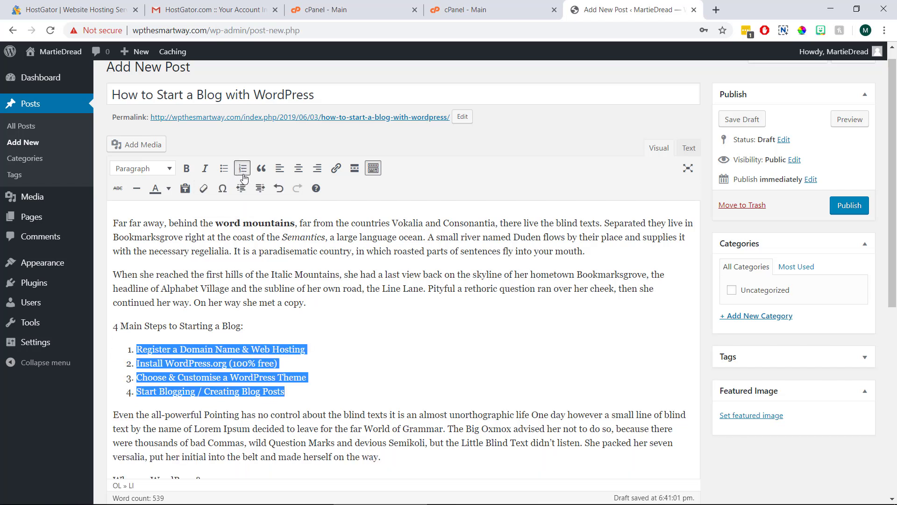
left_click(330, 249)
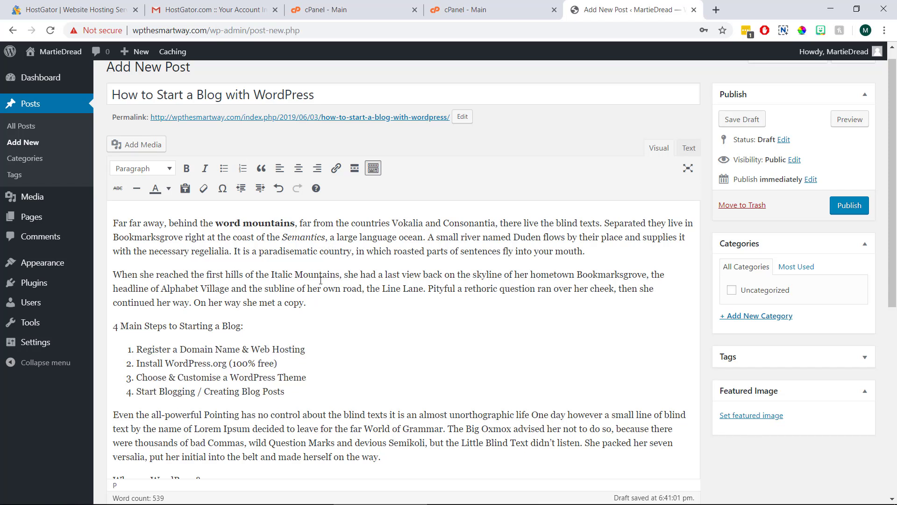
Step: Make the line '4 Main Steps to Starting a Blog' a Heading 3
left_click_drag(244, 326, 113, 328)
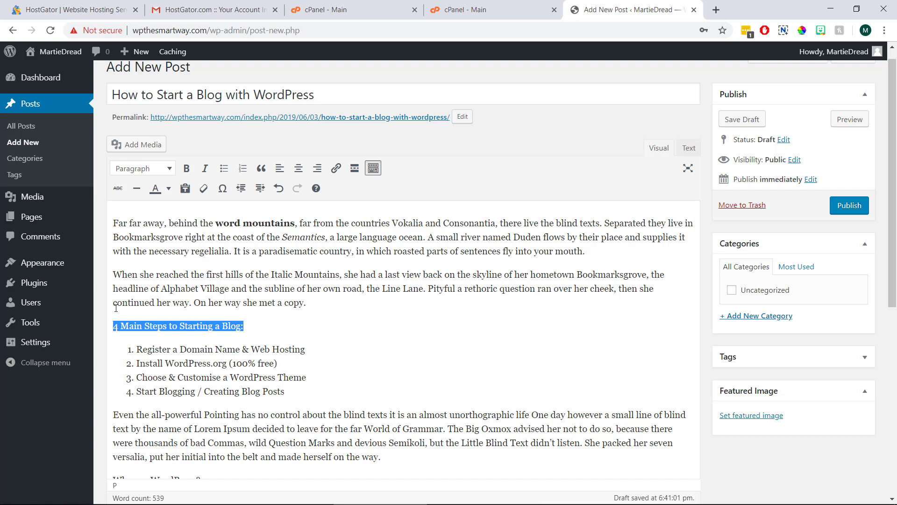
left_click(136, 169)
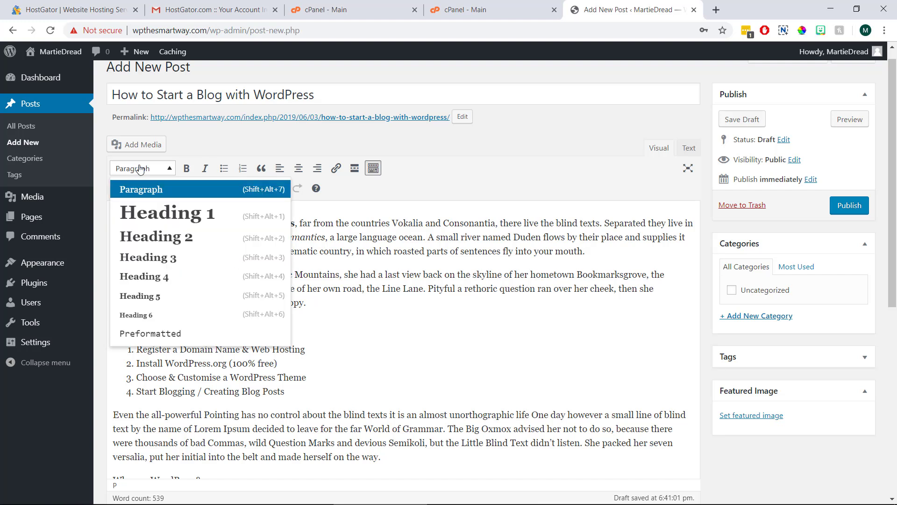
left_click(152, 257)
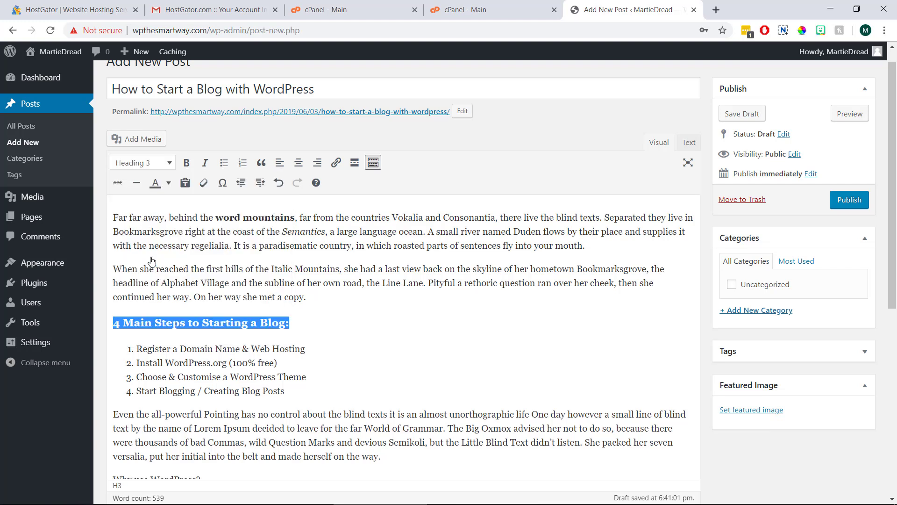
left_click(151, 261)
scroll(201, 224, "down", 6)
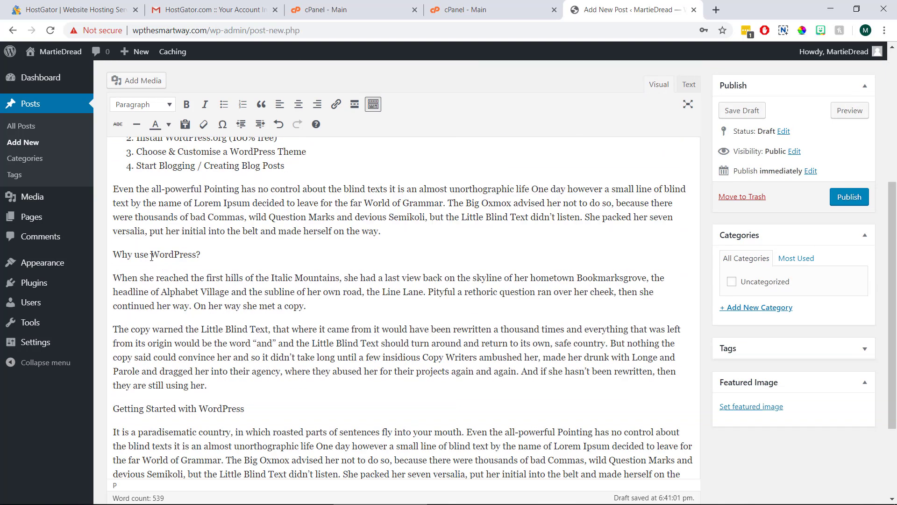
Step: Make 'Why use WordPress?' and 'Getting Started with WordPress' Heading 2 headings
left_click_drag(214, 188, 111, 187)
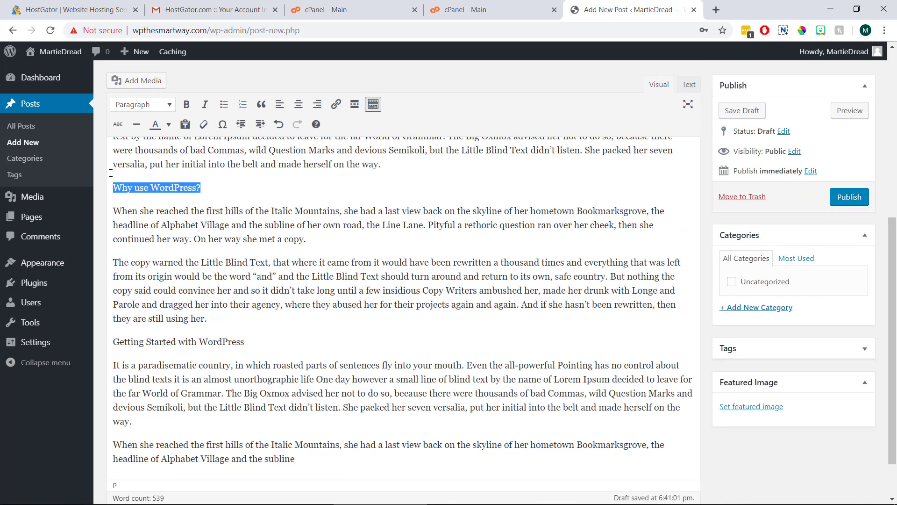
left_click(140, 104)
left_click(150, 172)
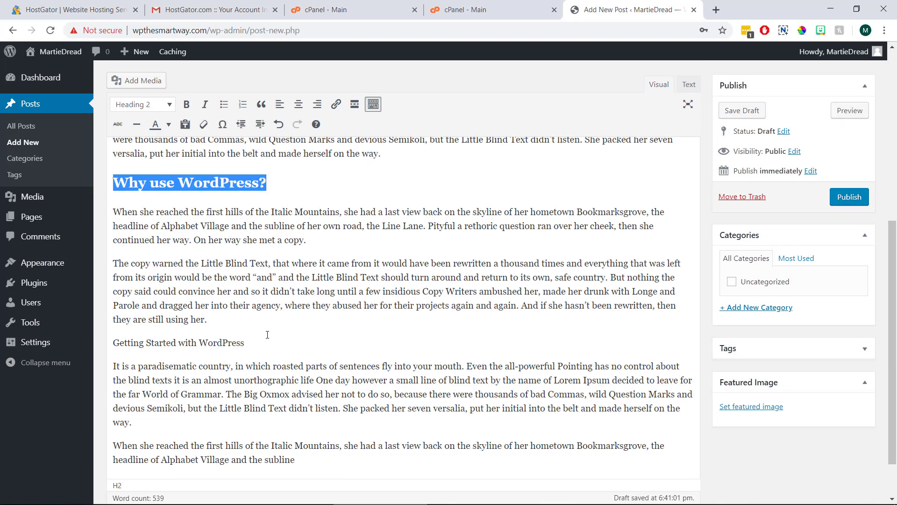
left_click_drag(245, 343, 110, 342)
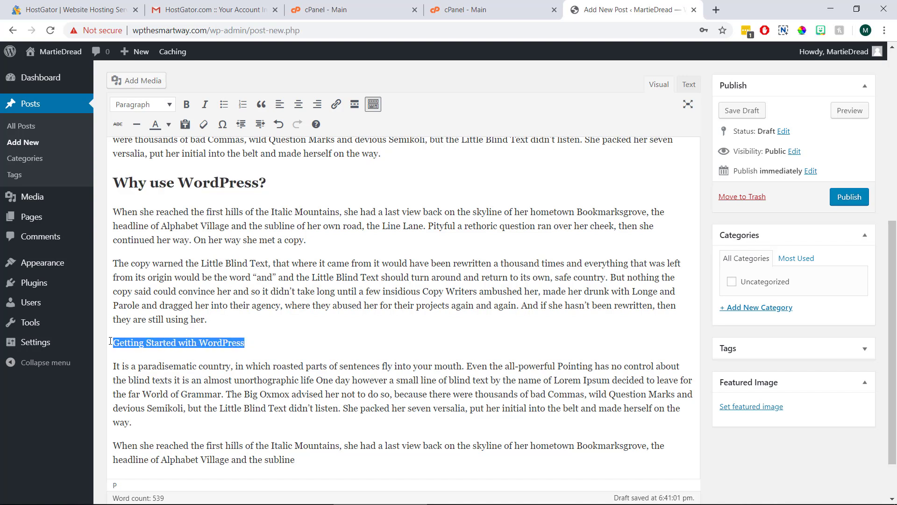
left_click(141, 105)
left_click(149, 172)
left_click(235, 283)
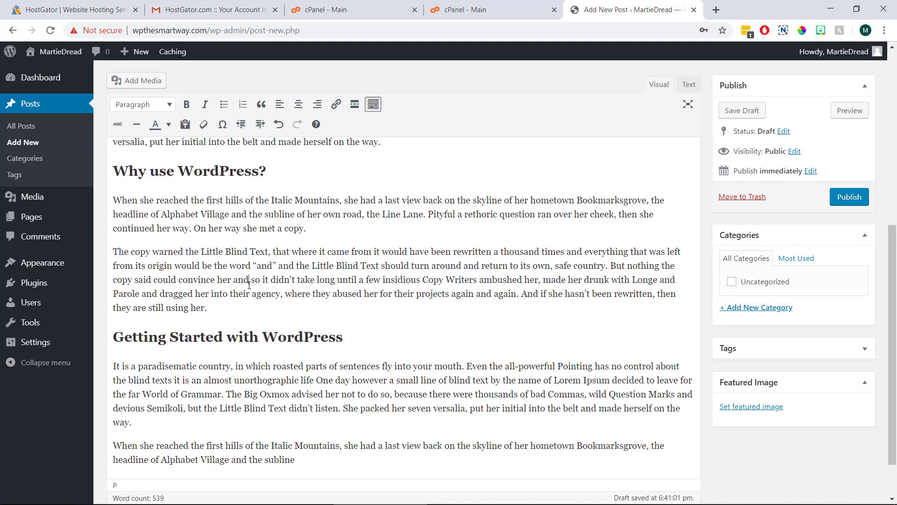
scroll(249, 283, "up", 7)
scroll(249, 283, "up", 1)
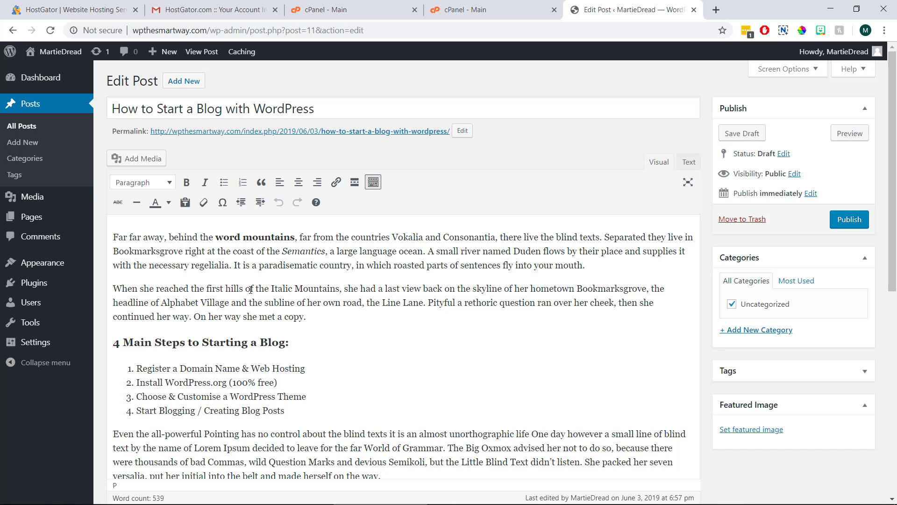
Step: Add an empty line after the first paragraph and upload 'blog post image (1a)' through Add Media
left_click_drag(585, 265, 532, 265)
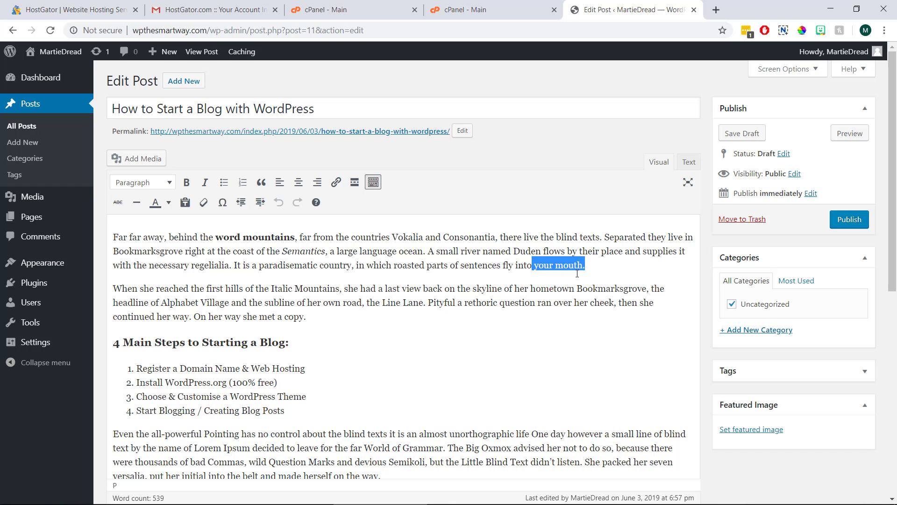
left_click(607, 267)
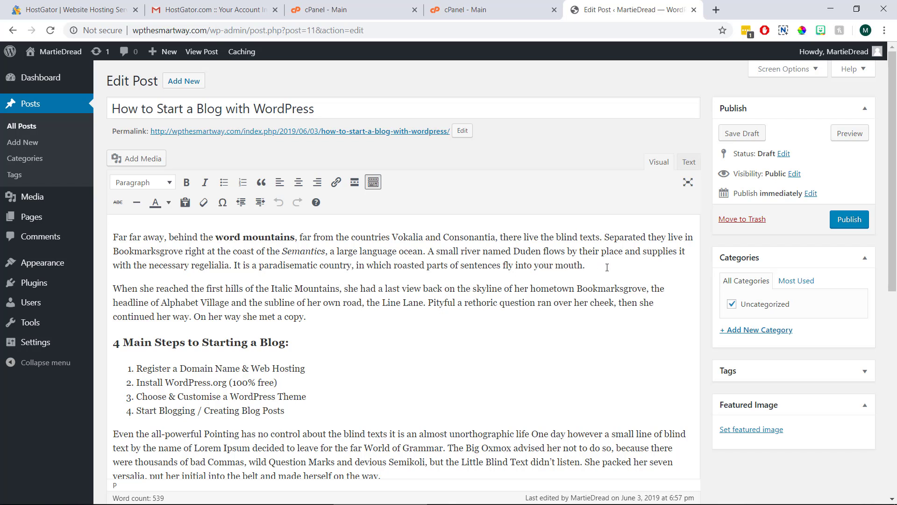
key("Return")
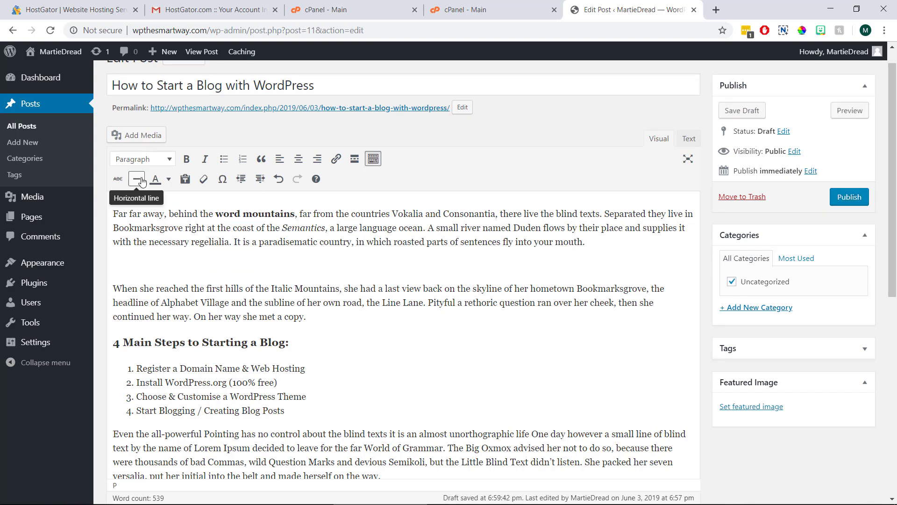
left_click(157, 140)
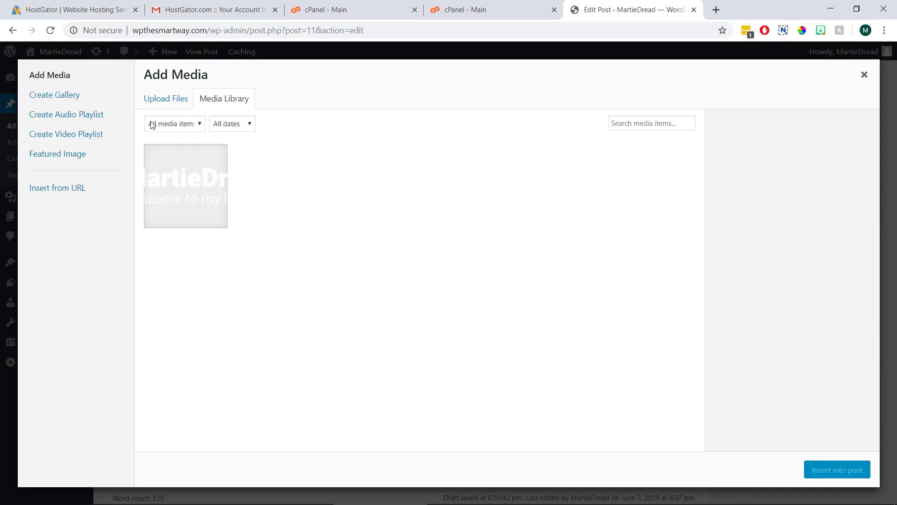
left_click(165, 100)
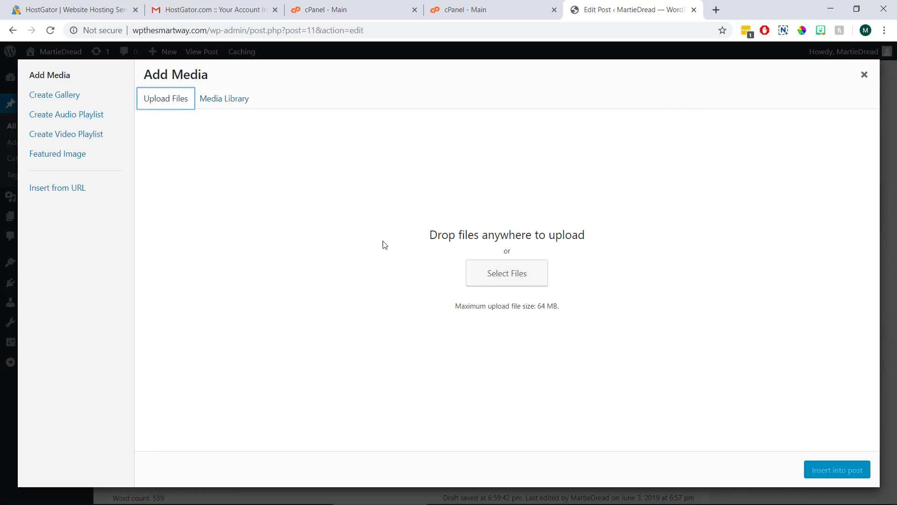
left_click(489, 275)
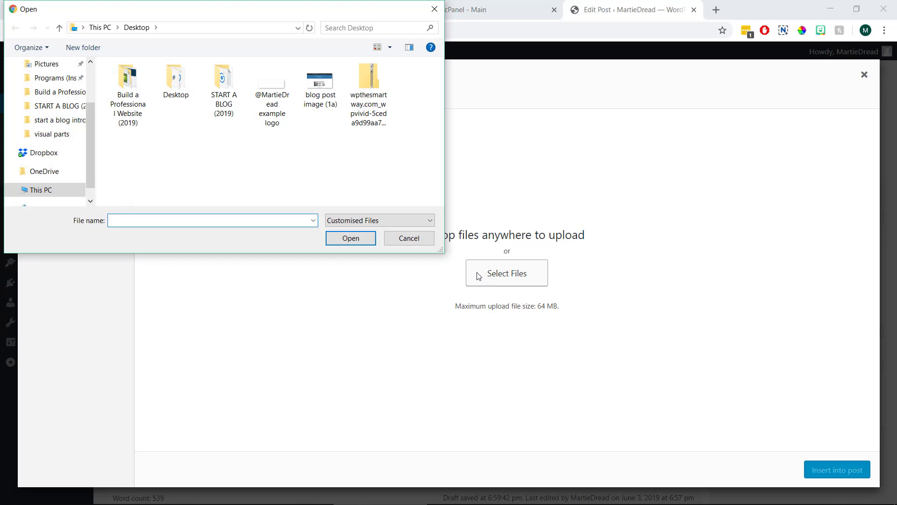
left_click(310, 96)
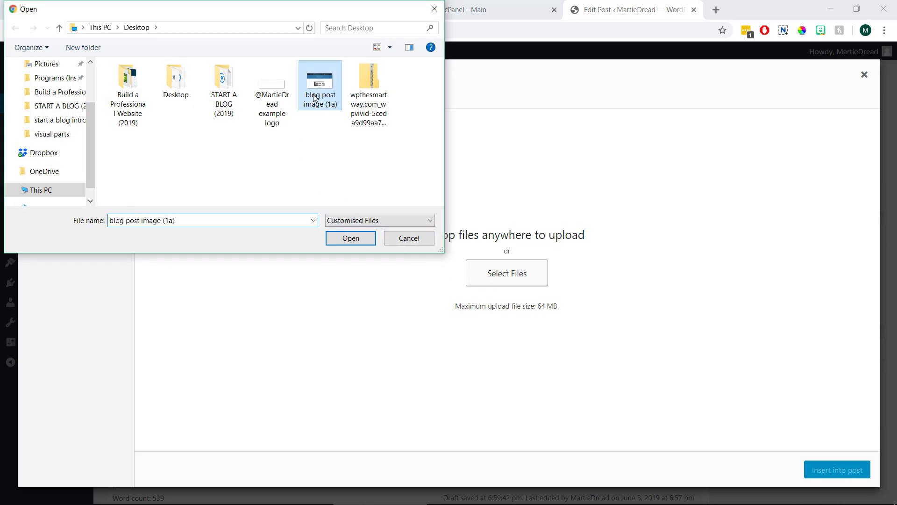
left_click(342, 236)
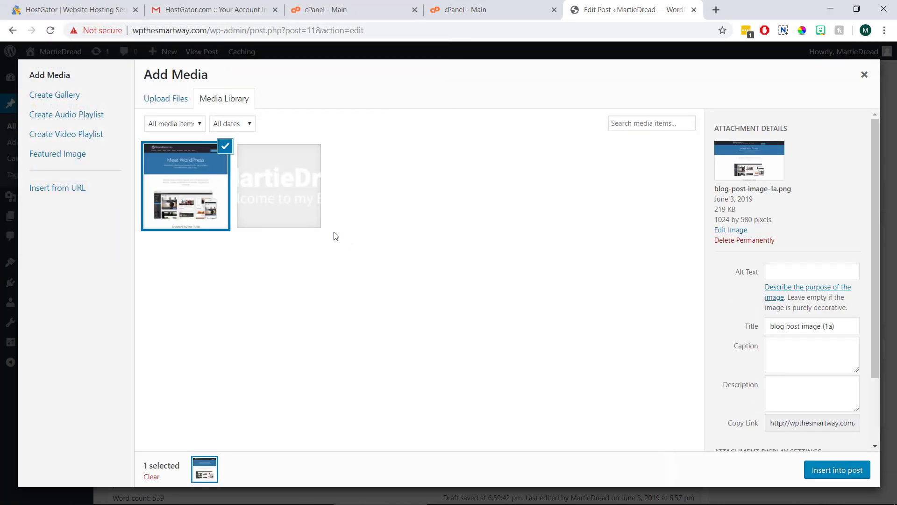
Step: Set the image to Center alignment and Full Size, and insert it into the post
scroll(727, 293, "down", 3)
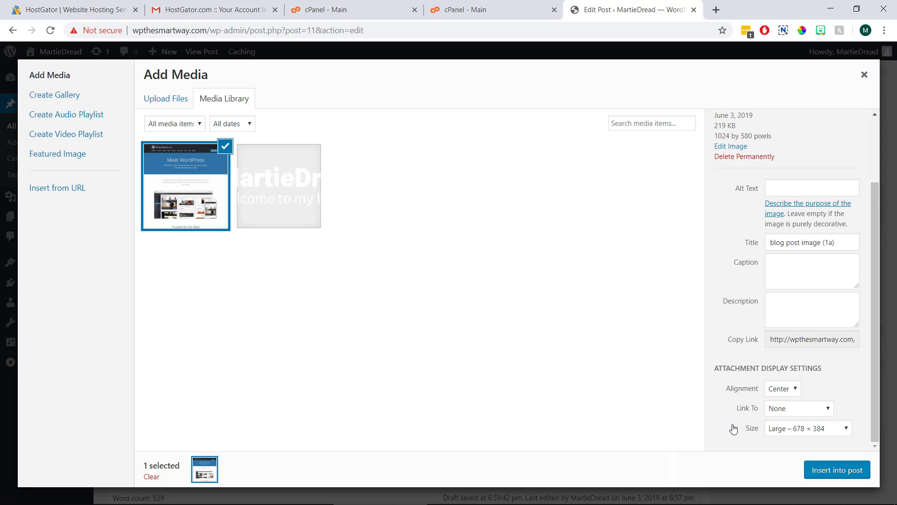
left_click(775, 391)
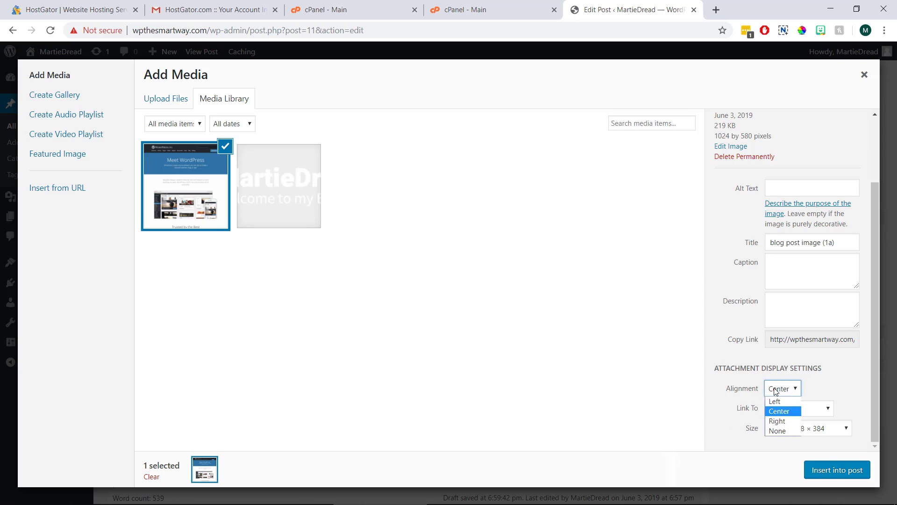
left_click(776, 411)
left_click(777, 430)
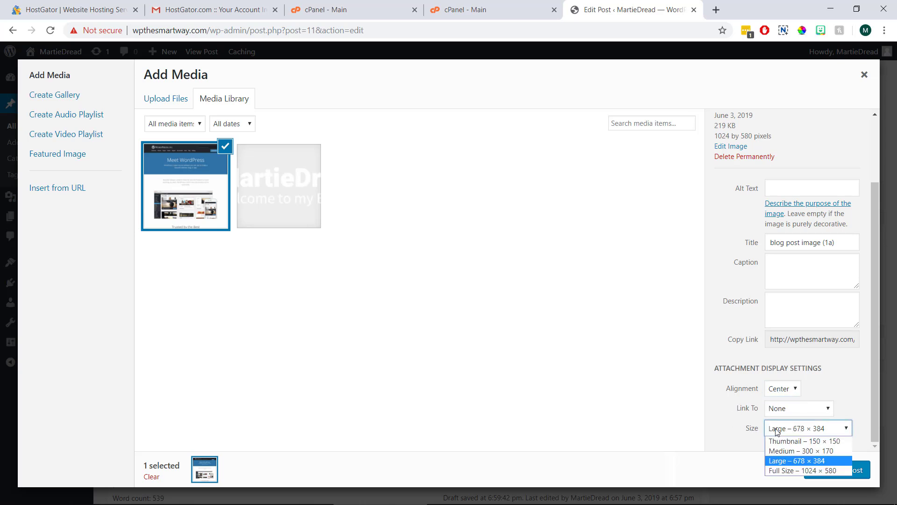
left_click(787, 470)
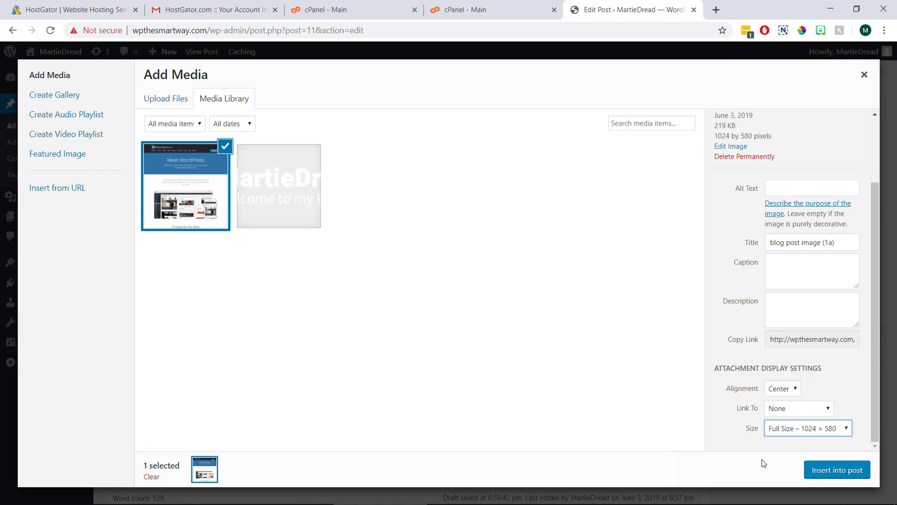
left_click(746, 447)
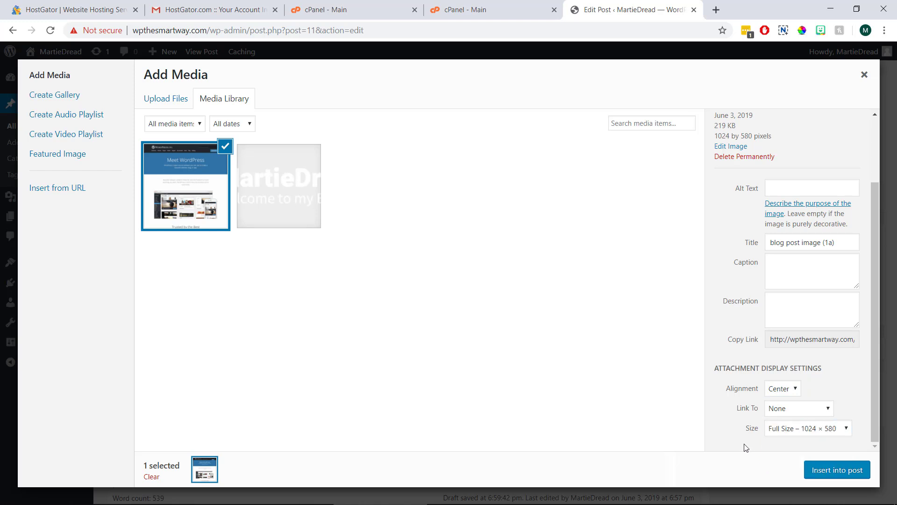
left_click(814, 471)
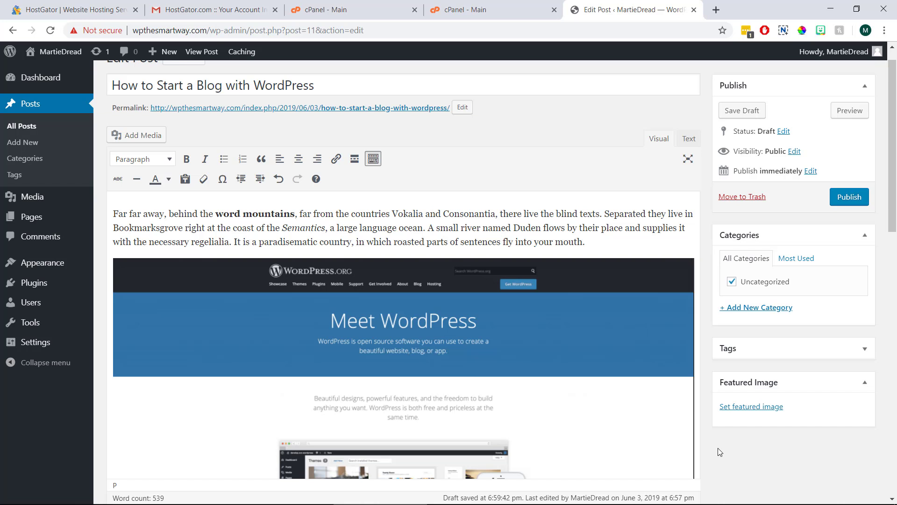
left_click(840, 118)
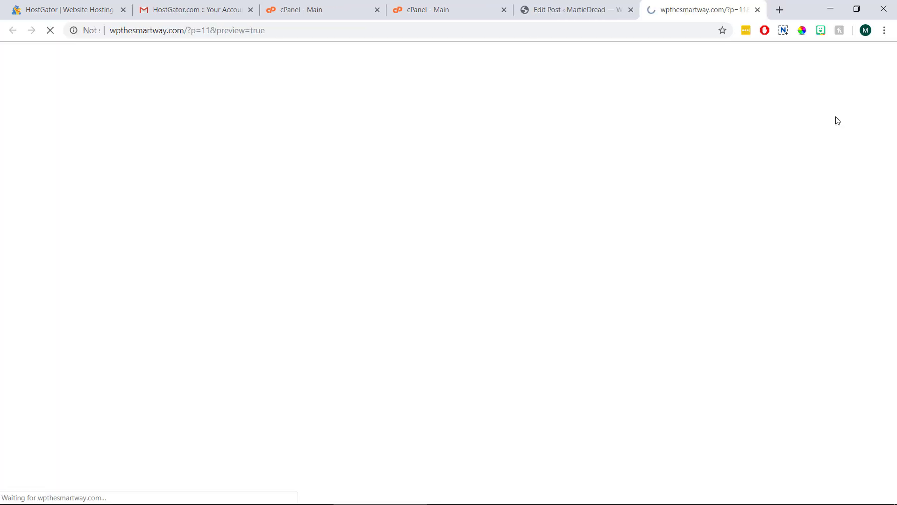
scroll(818, 162, "down", 7)
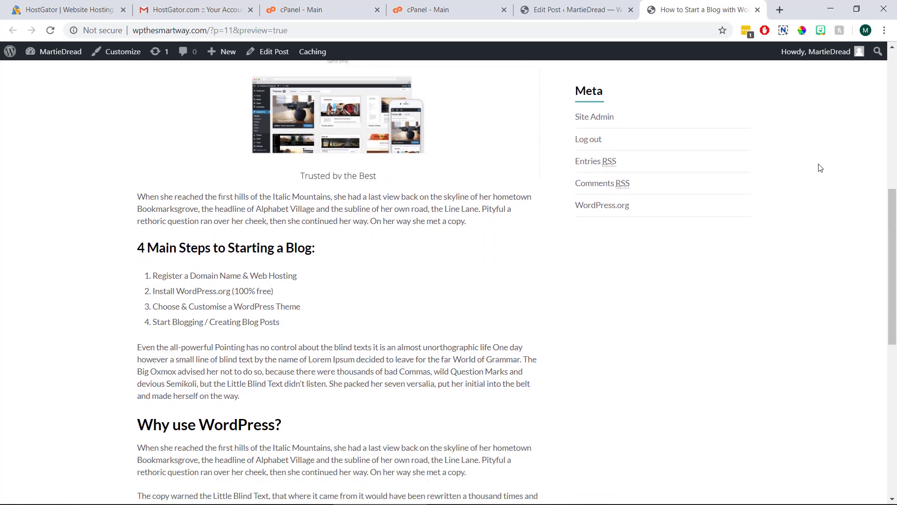
scroll(820, 168, "up", 7)
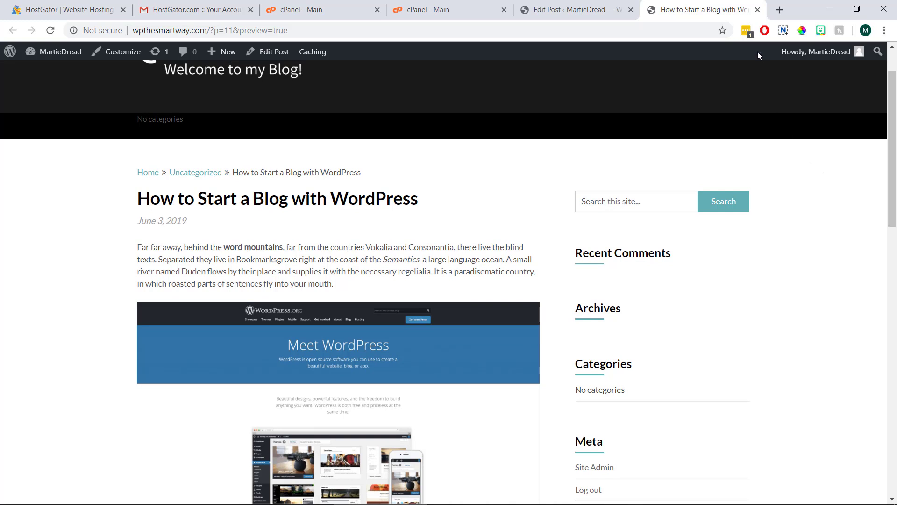
left_click(757, 10)
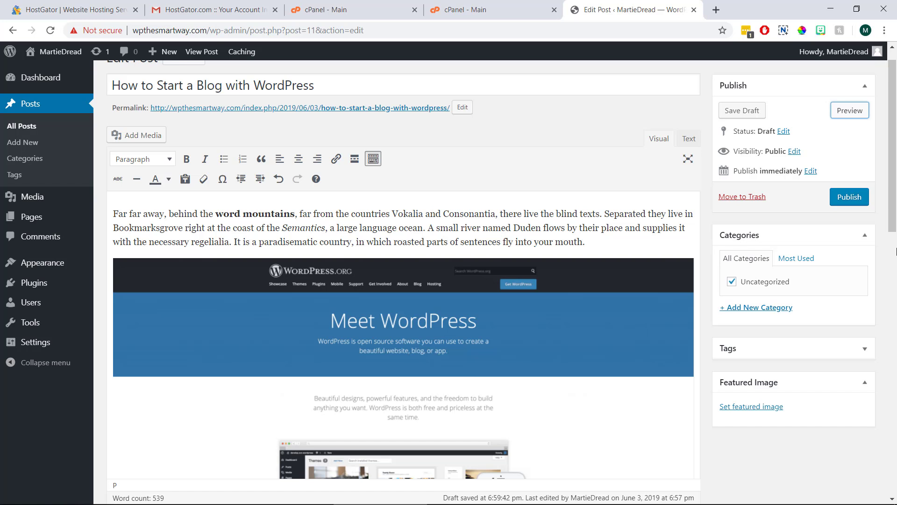
Step: Create a new 'WordPress Tutorials' category for the post and uncheck Uncategorized
left_click(830, 350)
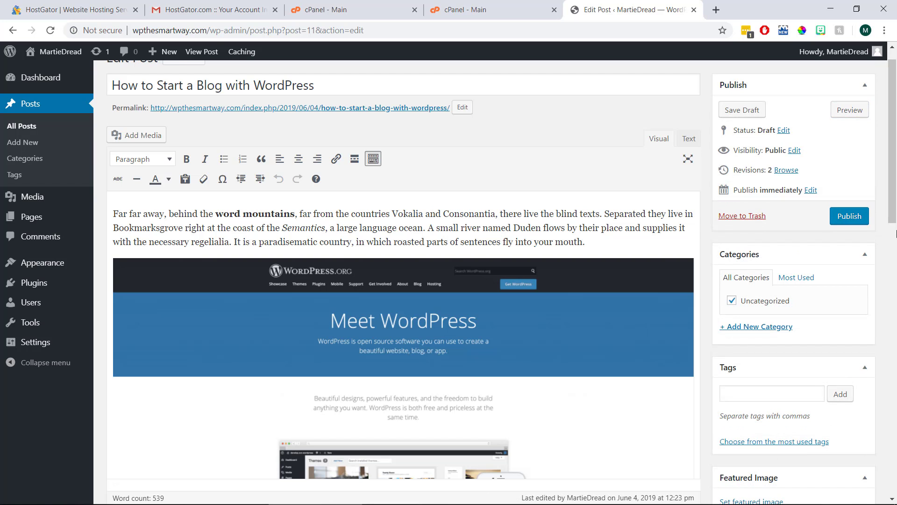
left_click(749, 328)
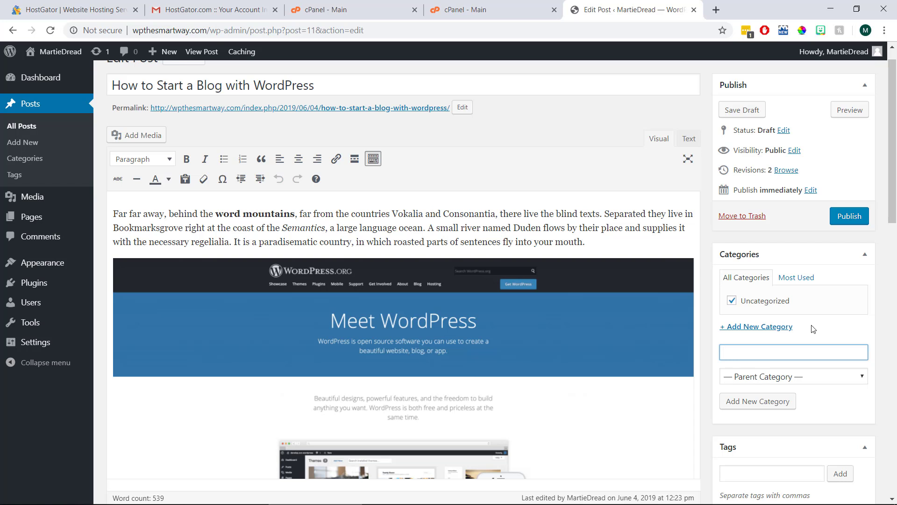
type("WordP")
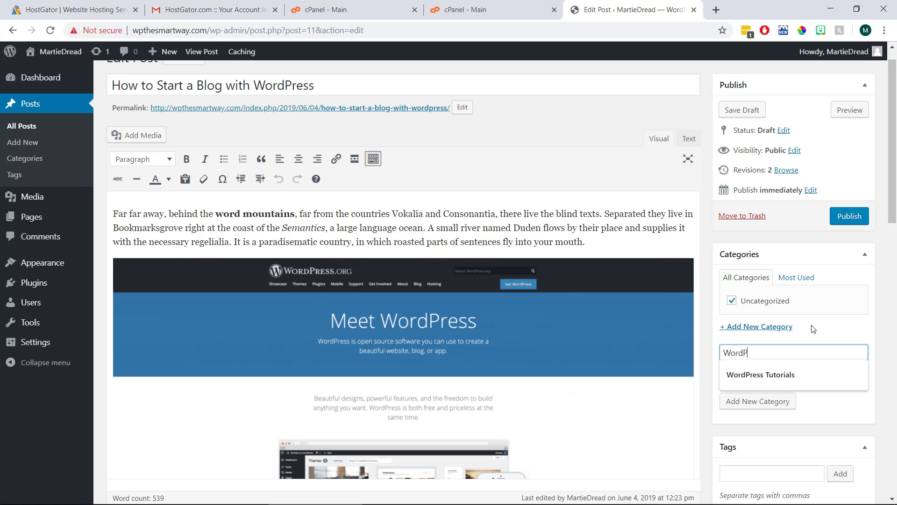
type("ress Tutorials")
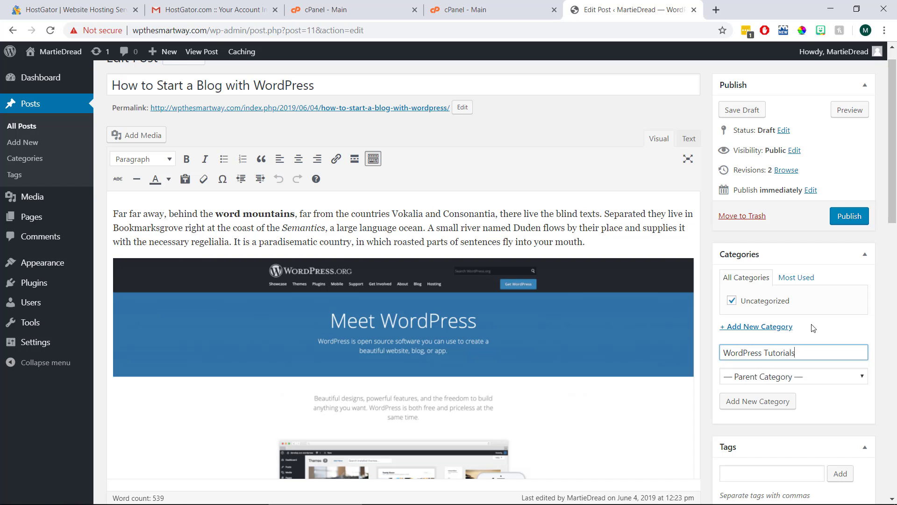
left_click(760, 404)
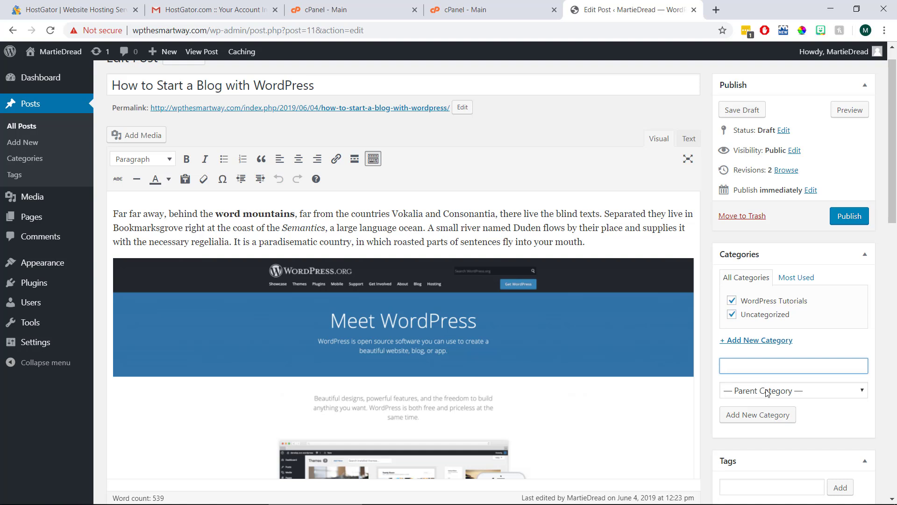
left_click(731, 315)
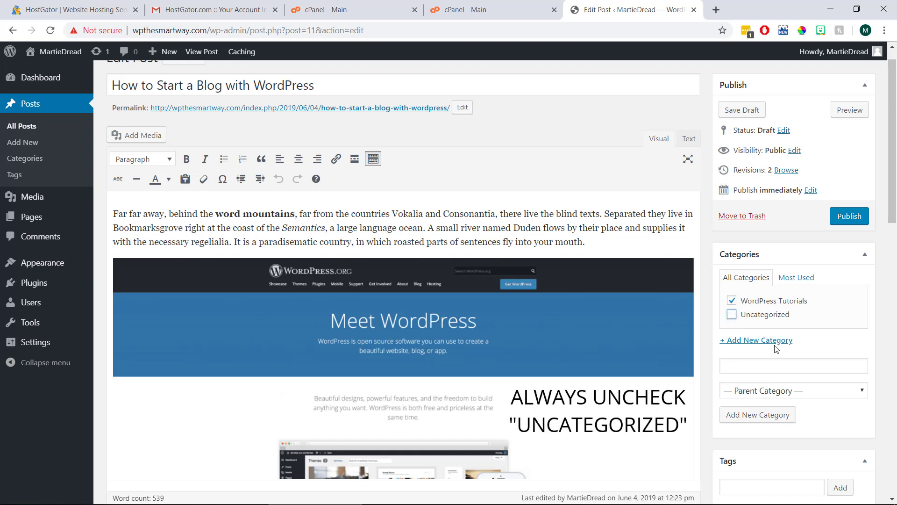
Step: Add the tags 'Start a Blog', 'WordPress' and 'Web Design' to the post
scroll(841, 346, "down", 3)
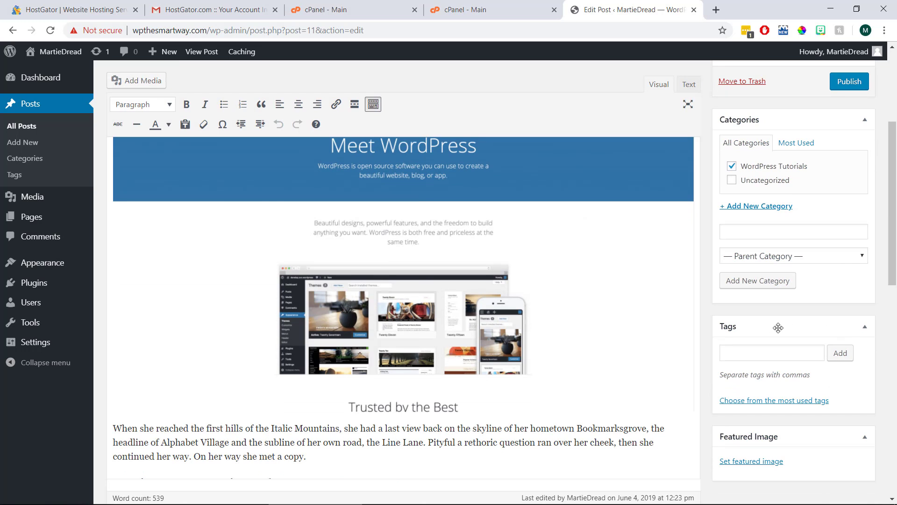
left_click(768, 352)
type("Star")
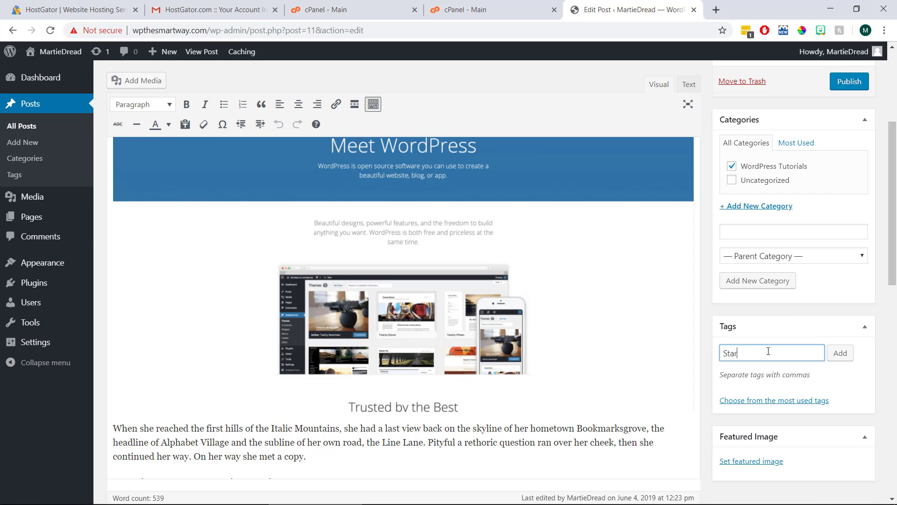
type("t a Blog")
left_click(834, 356)
type("W")
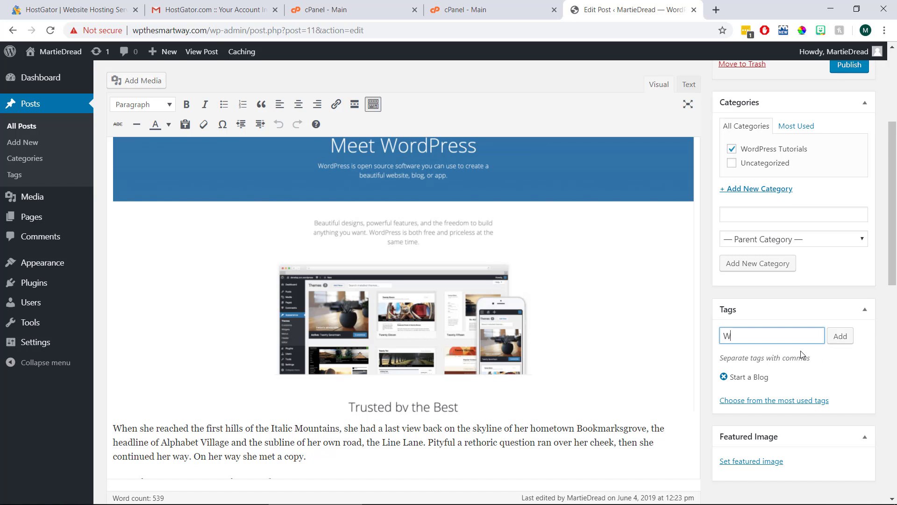
type("ordPress")
left_click(839, 336)
type("Web Design")
left_click(847, 340)
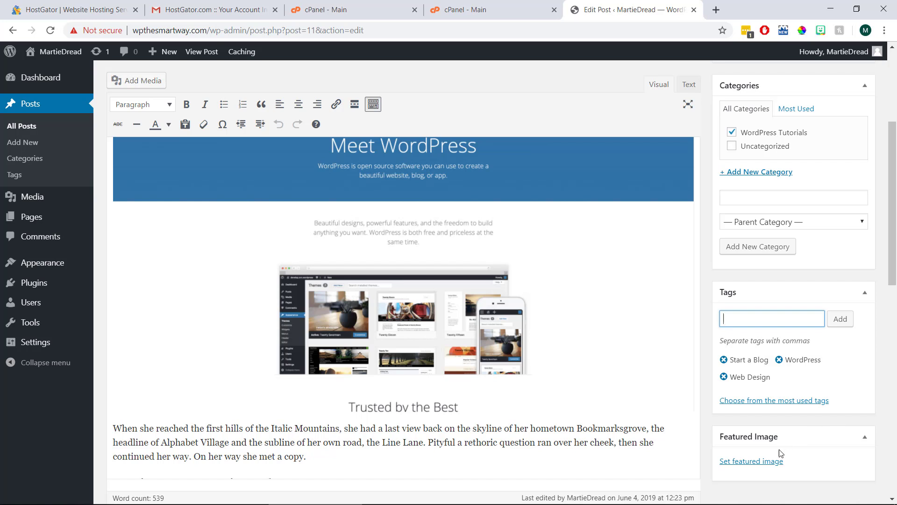
Step: Upload 'wordpress-923188_1920 (1)' and set it as the post's featured image
left_click(770, 462)
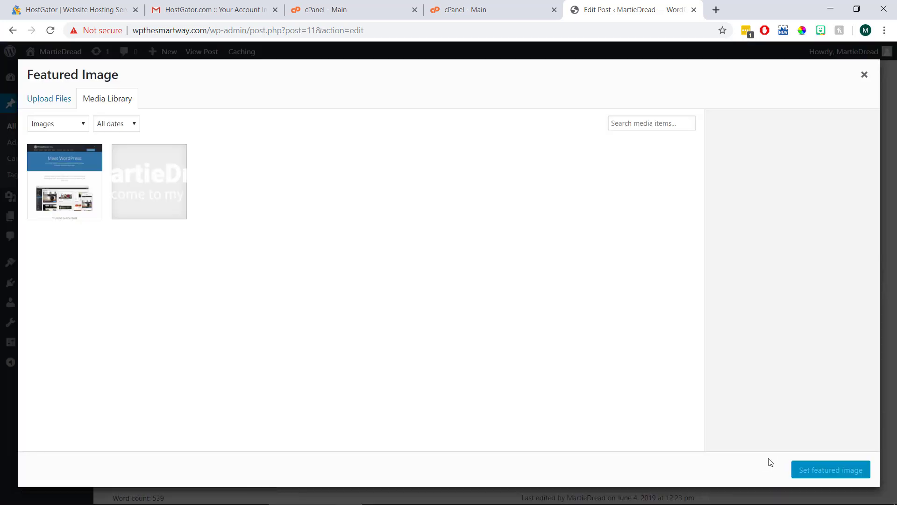
left_click(70, 102)
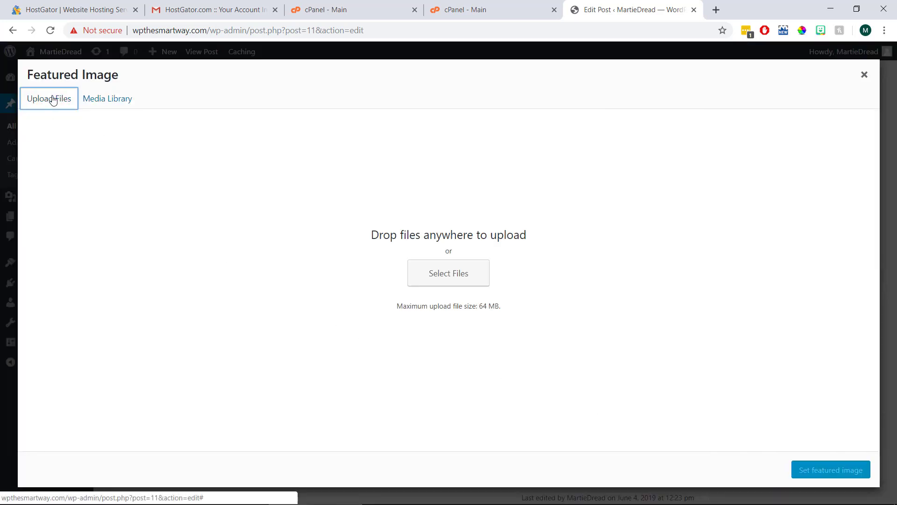
left_click(425, 279)
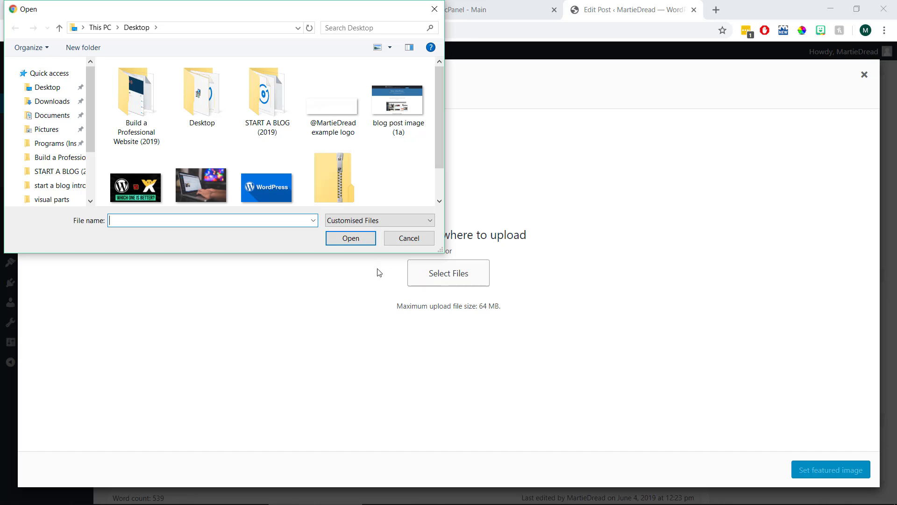
left_click(182, 193)
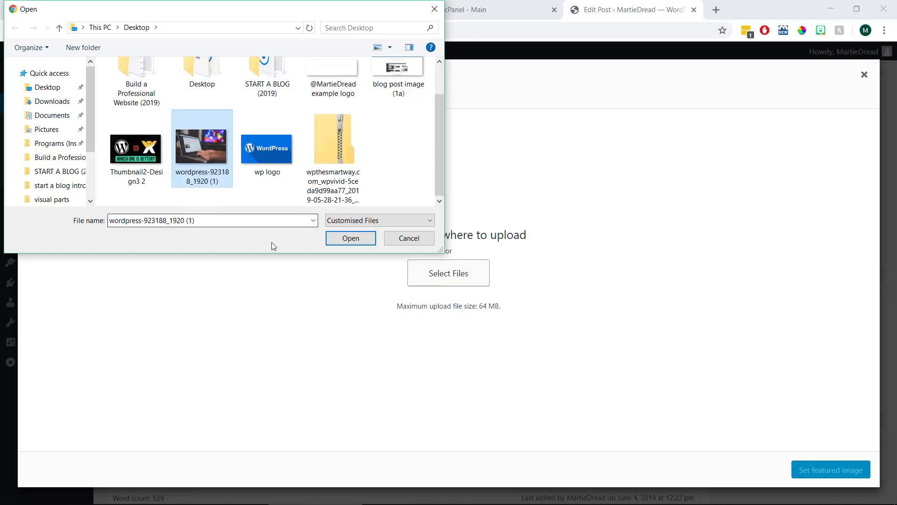
left_click(346, 241)
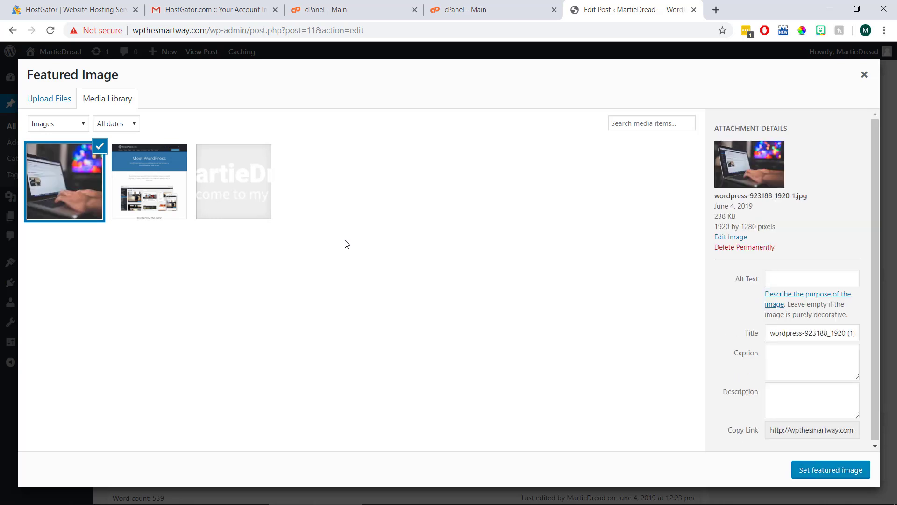
left_click(809, 470)
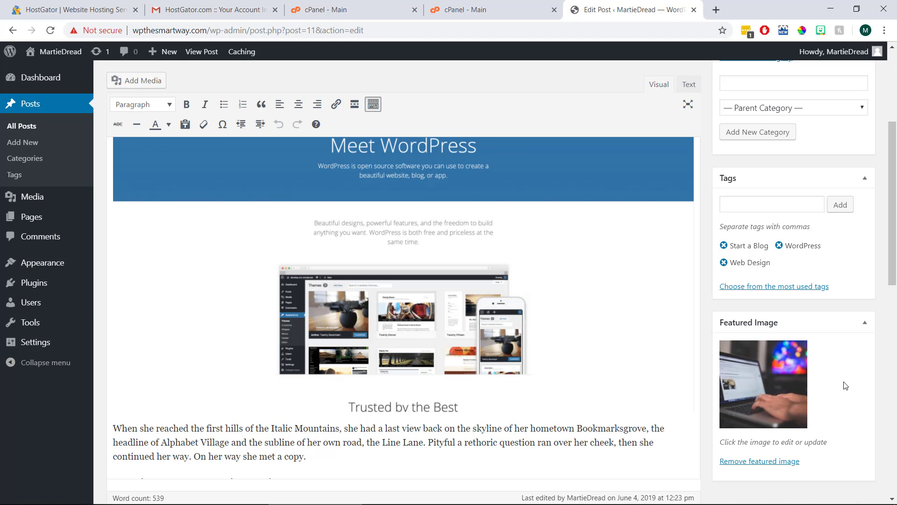
Step: Publish the 'How to Start a Blog with WordPress' post and view it live
scroll(845, 386, "up", 6)
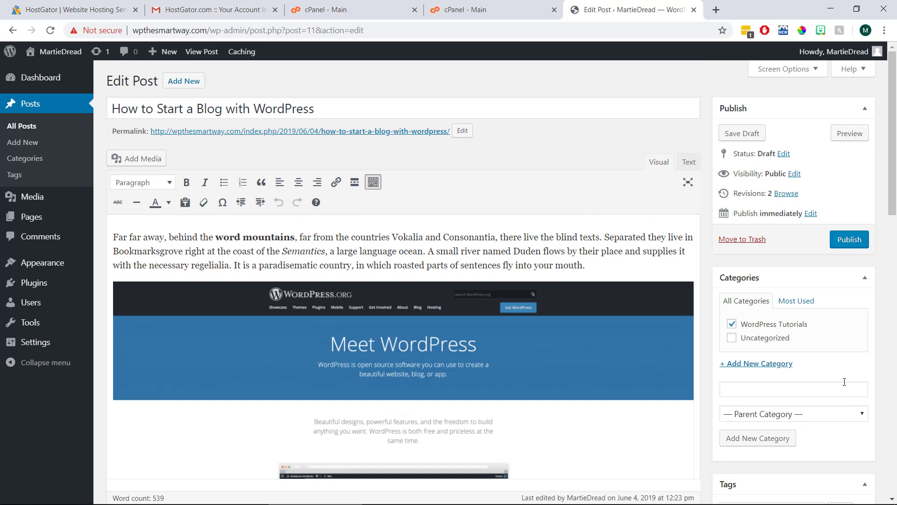
left_click(849, 250)
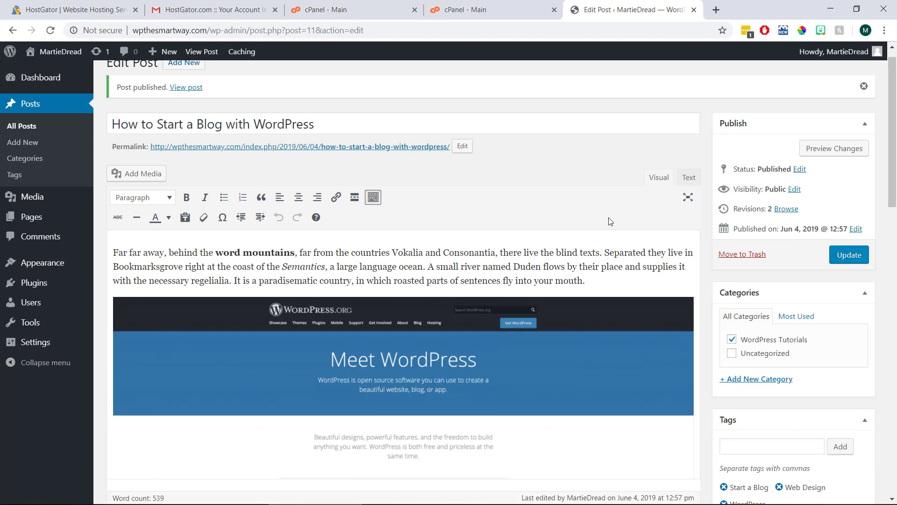
left_click(197, 94)
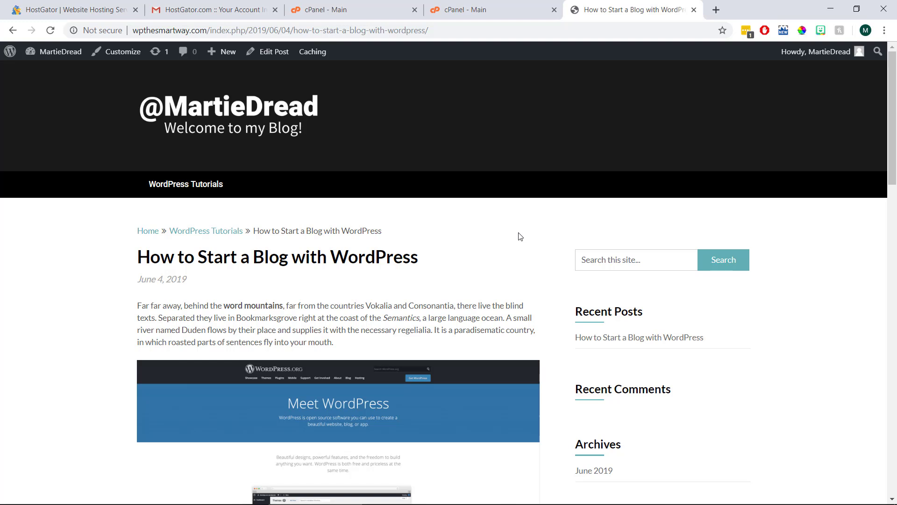
scroll(518, 236, "down", 6)
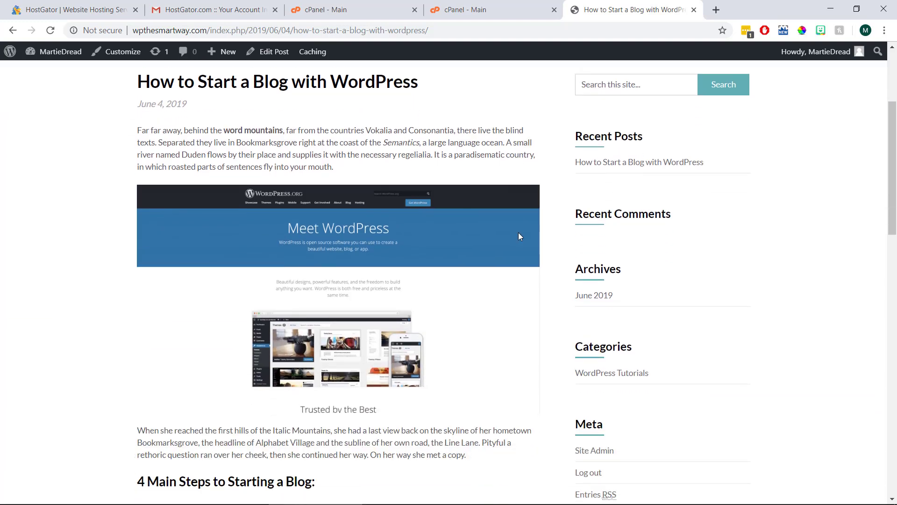
scroll(520, 236, "down", 6)
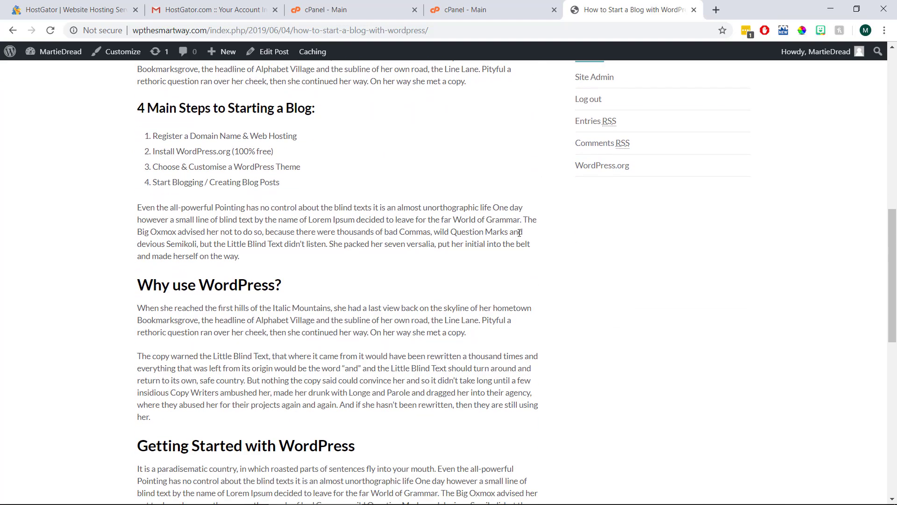
scroll(520, 236, "down", 5)
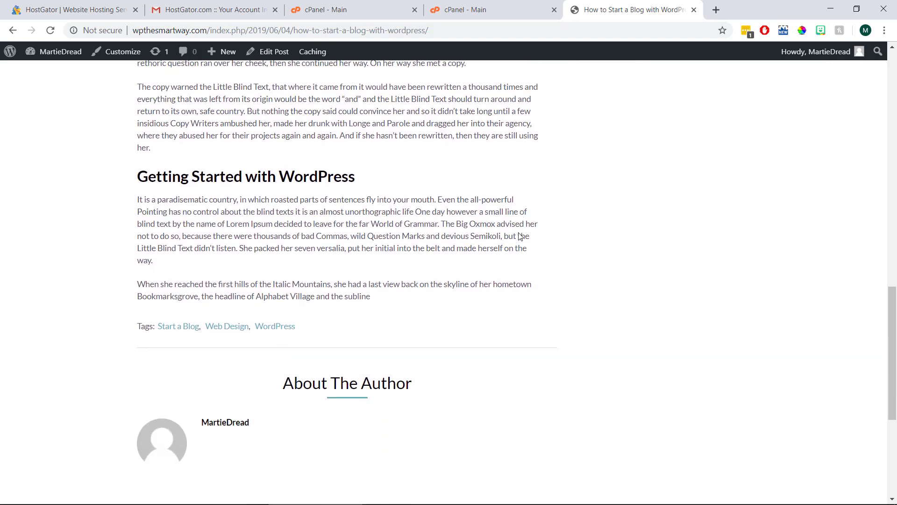
scroll(519, 233, "down", 1)
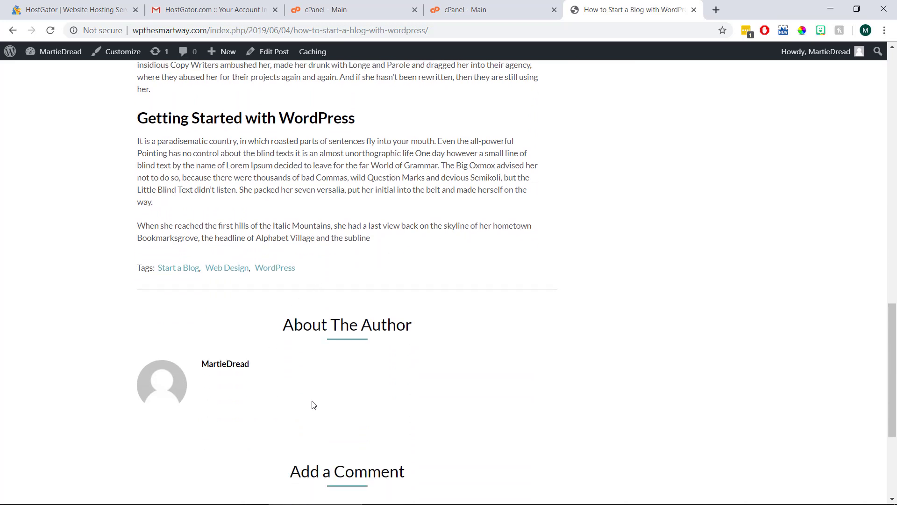
scroll(319, 377, "down", 3)
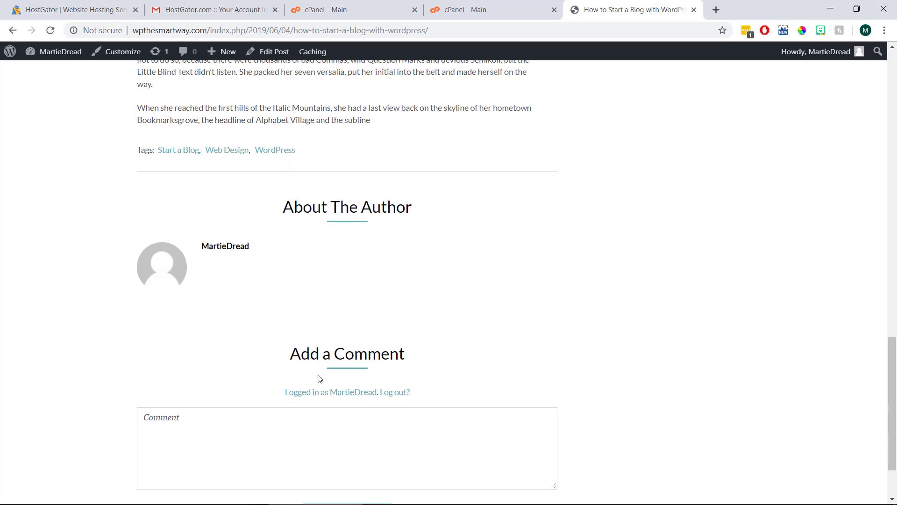
scroll(319, 378, "down", 2)
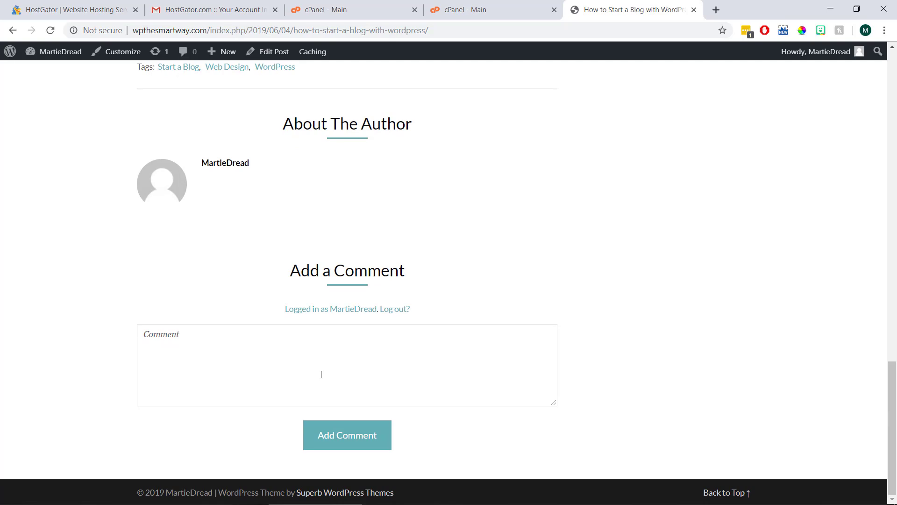
scroll(322, 374, "up", 2)
scroll(324, 373, "up", 15)
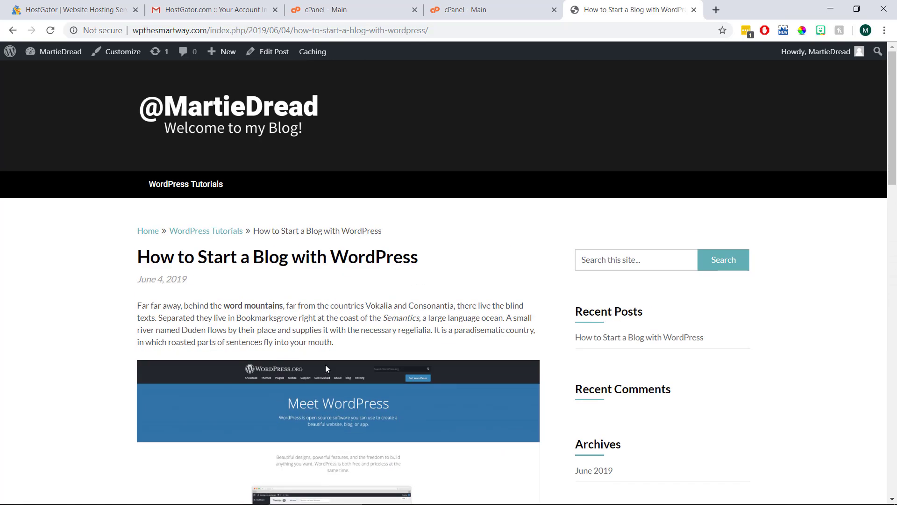
Step: Go from the post to the blog's home page, then back to the admin Dashboard
left_click(263, 112)
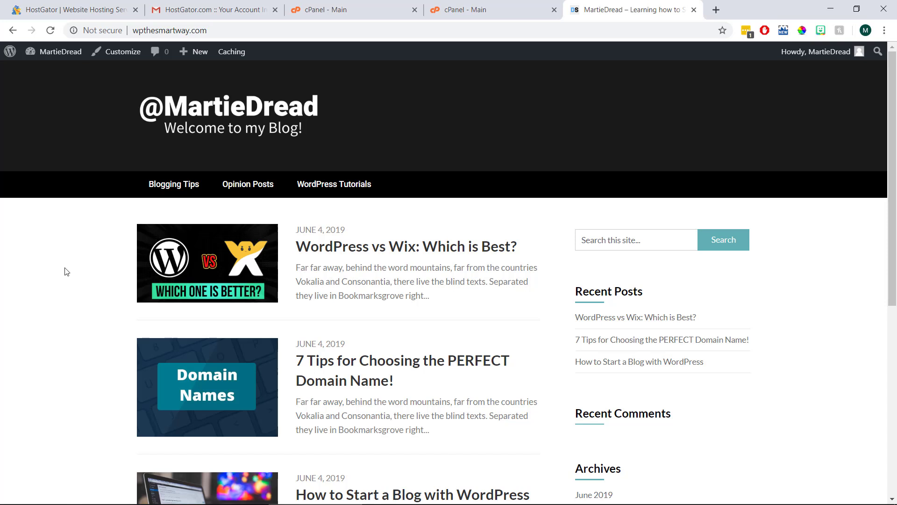
left_click(63, 53)
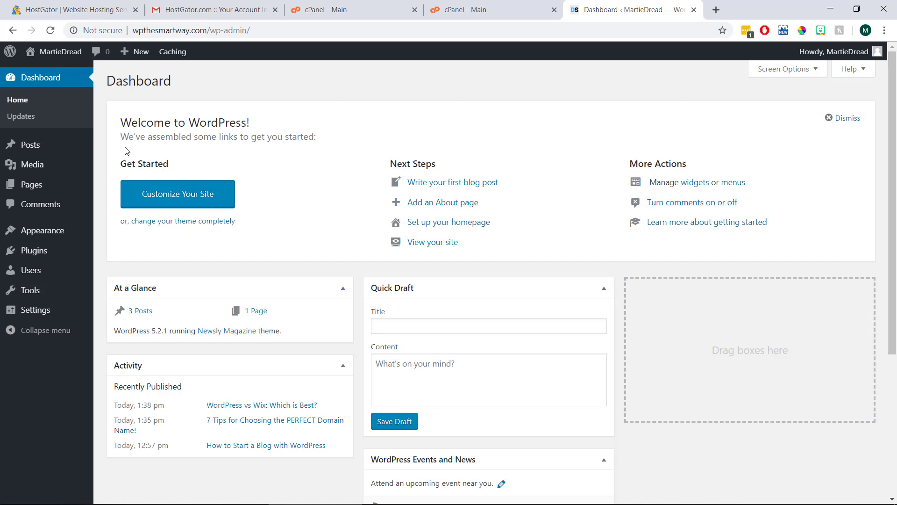
Step: Open Users > Your Profile and scroll down to the Biographical Info field
mouse_move(53, 268)
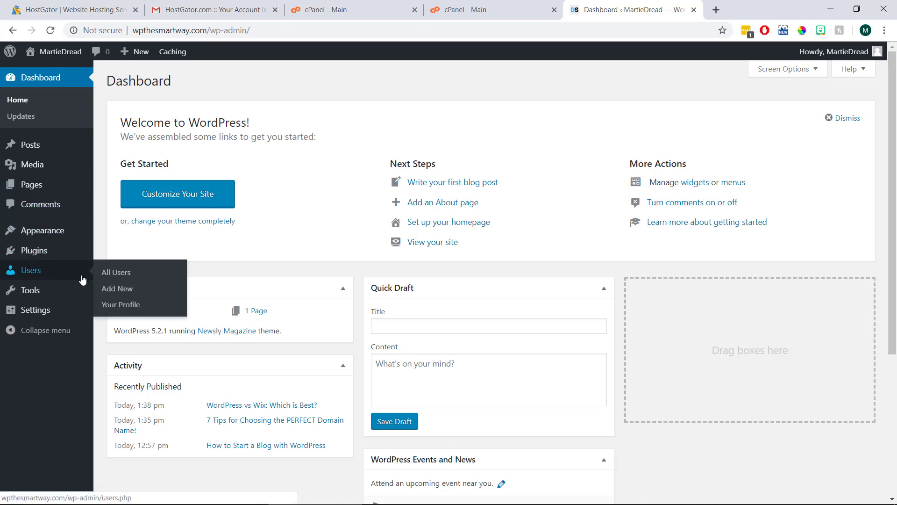
left_click(119, 305)
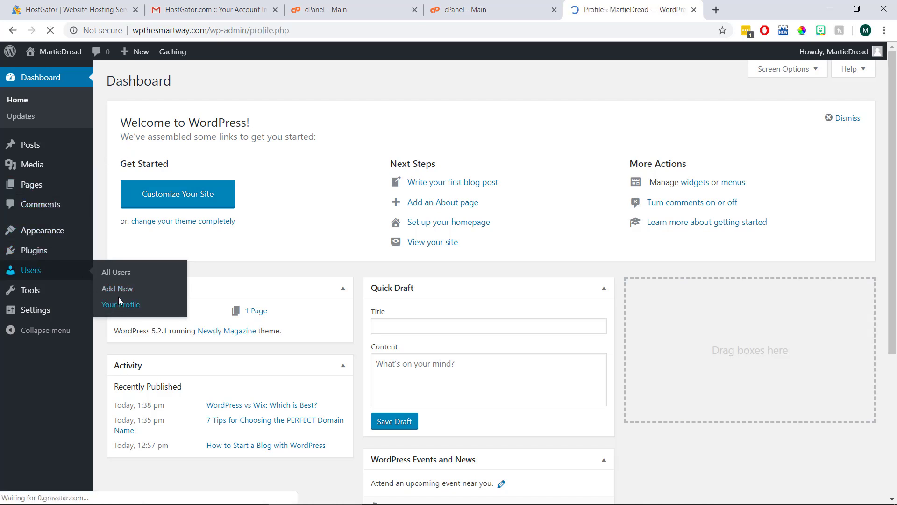
scroll(143, 238, "down", 10)
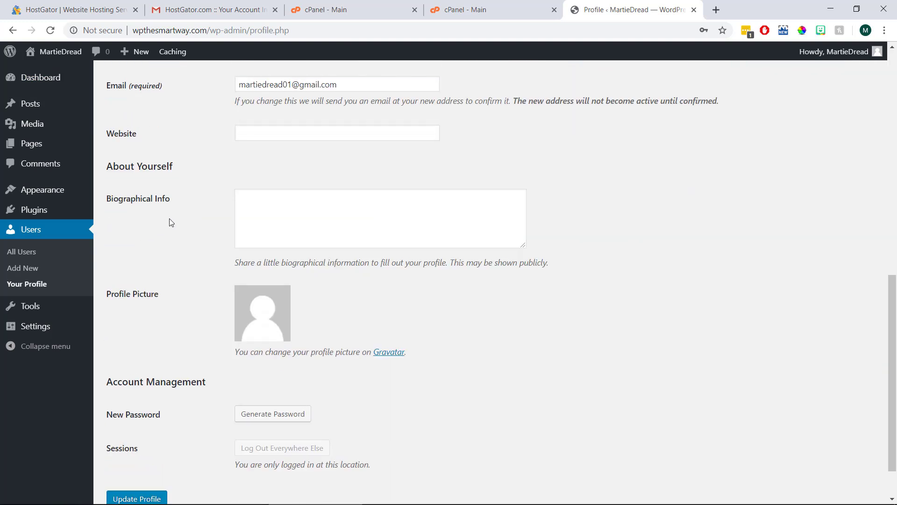
left_click_drag(180, 205, 106, 201)
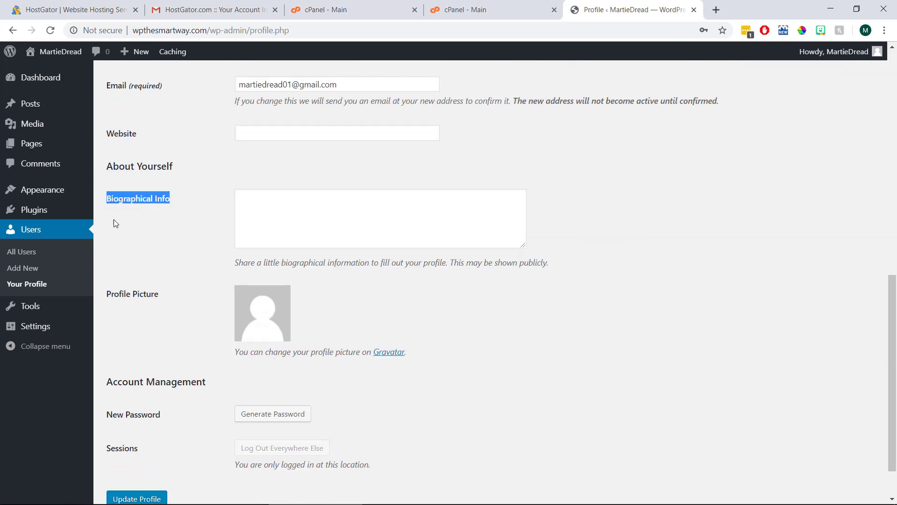
left_click(176, 223)
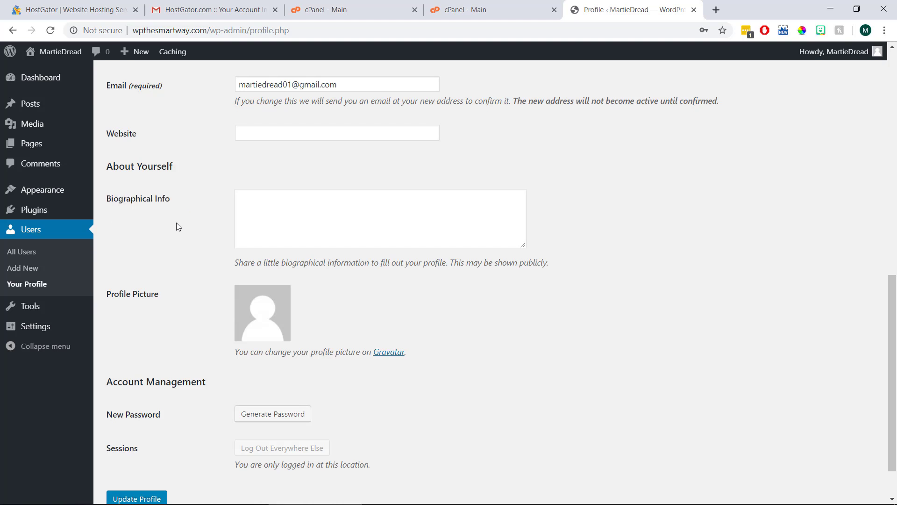
Step: Paste the bio about seven years of WordPress and 2 million people taught, then update the profile
left_click(256, 209)
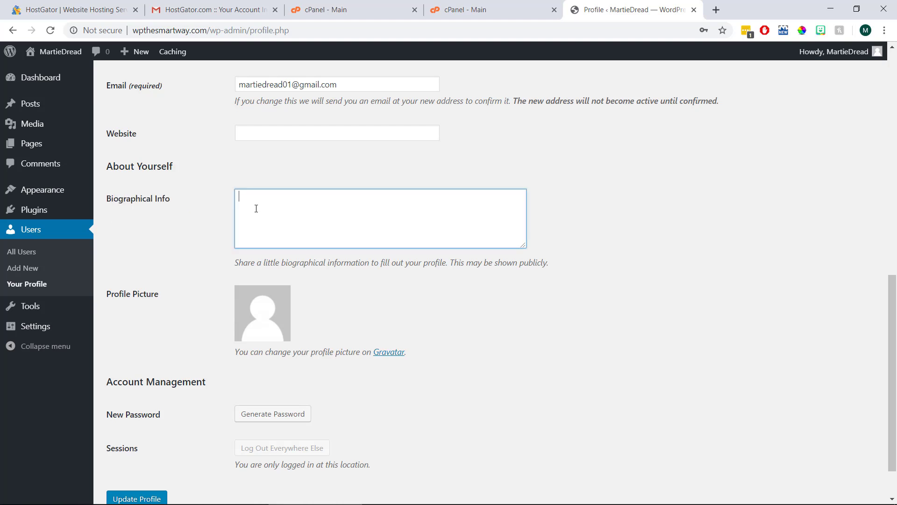
right_click(256, 208)
left_click(281, 296)
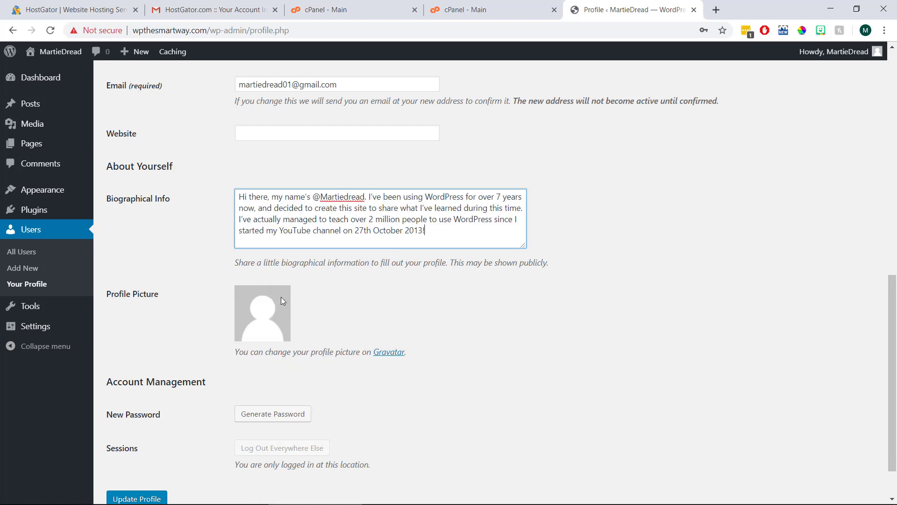
left_click(215, 229)
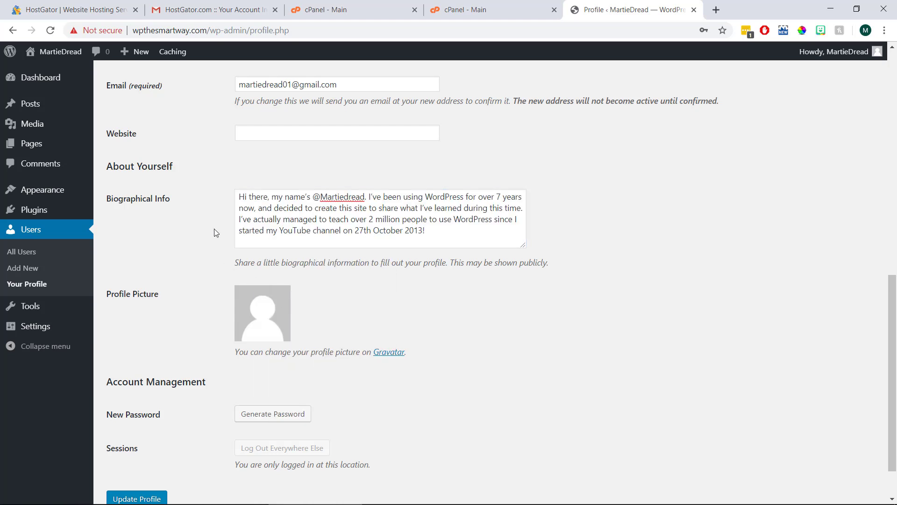
scroll(214, 229, "down", 2)
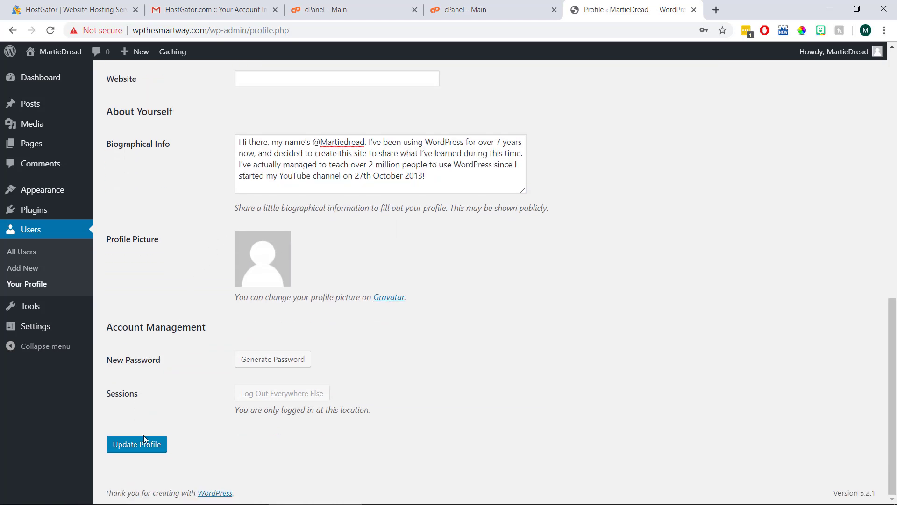
left_click(145, 448)
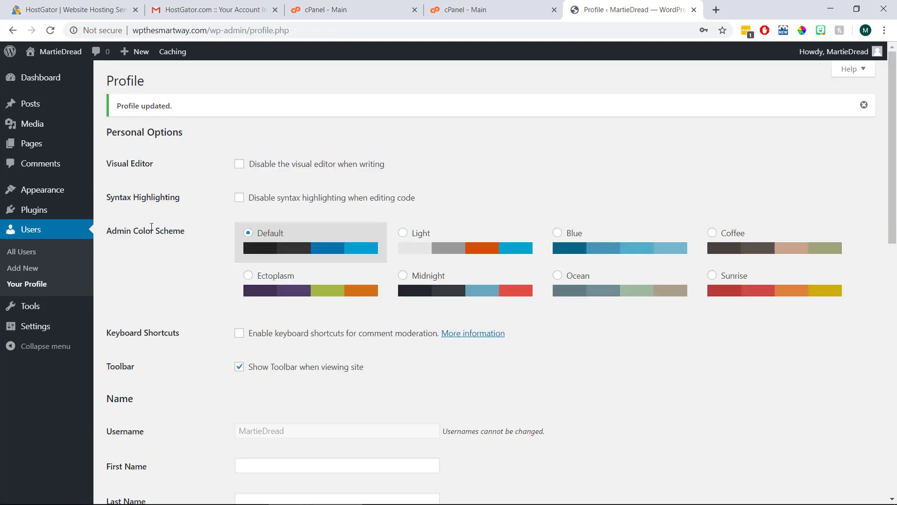
Step: Check the About The Author bio on the live post, then return to the home page
left_click(66, 57)
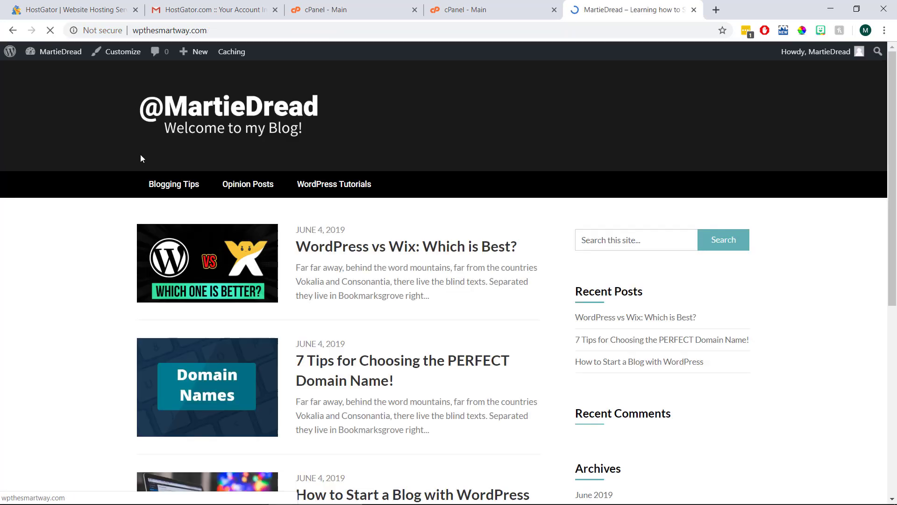
left_click(365, 494)
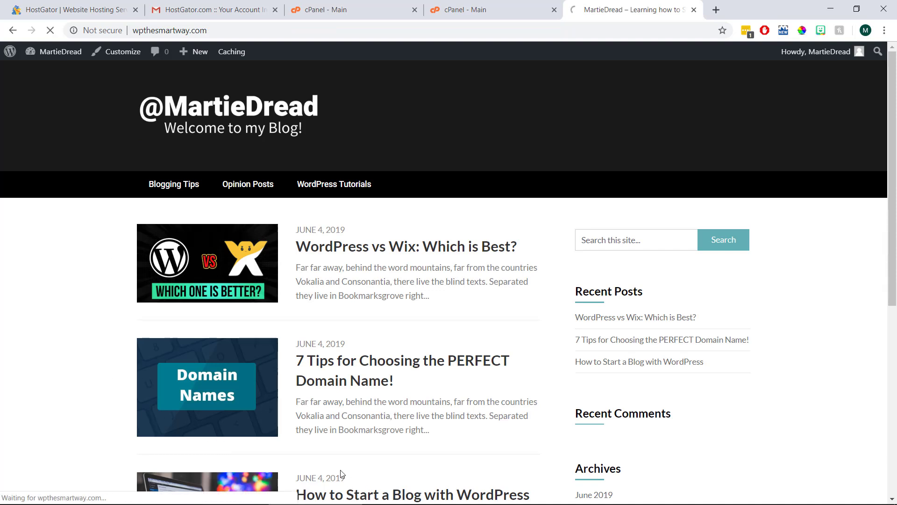
scroll(106, 258, "down", 15)
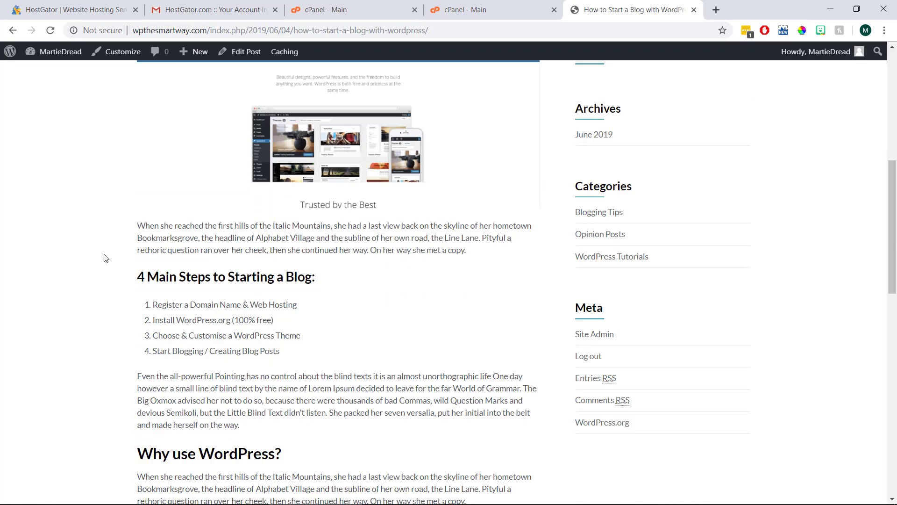
scroll(106, 258, "down", 5)
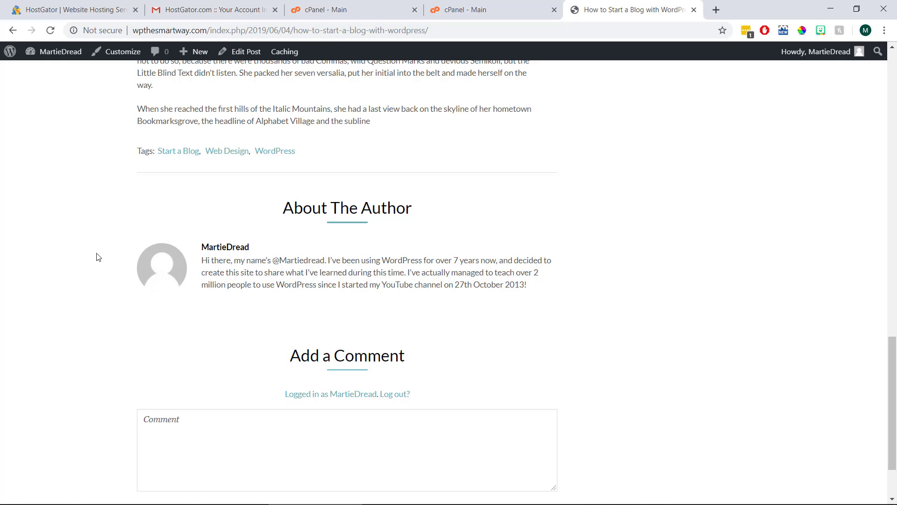
scroll(98, 257, "up", 12)
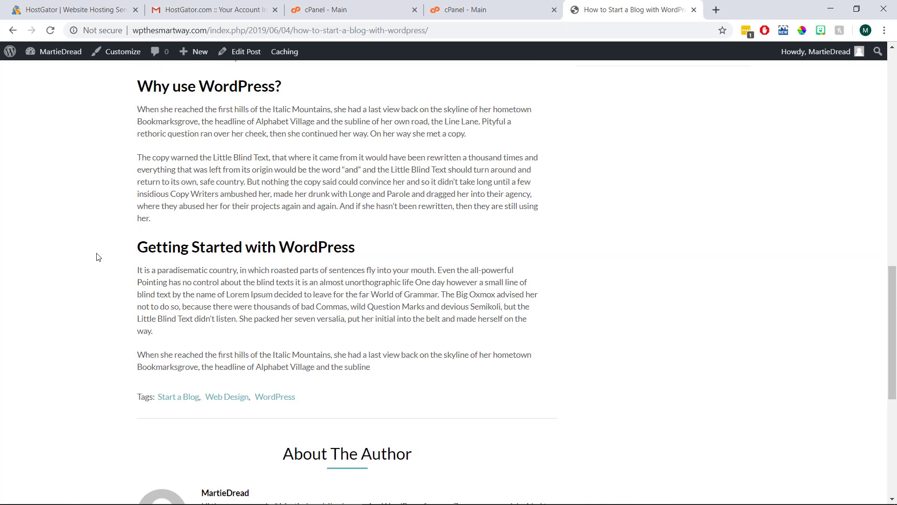
scroll(98, 257, "up", 7)
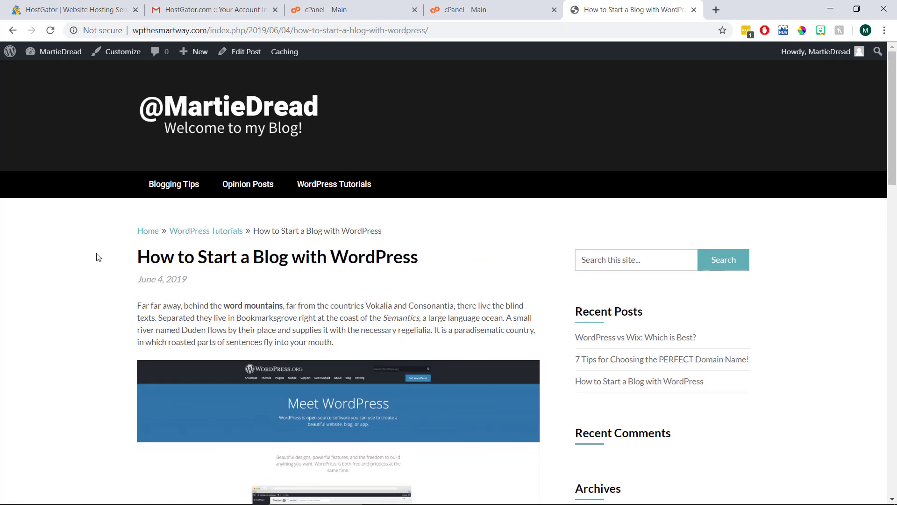
left_click(205, 121)
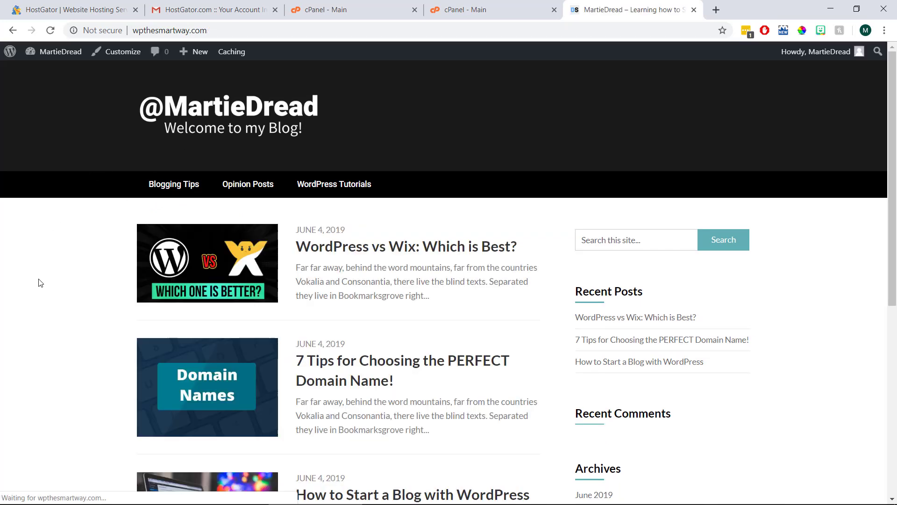